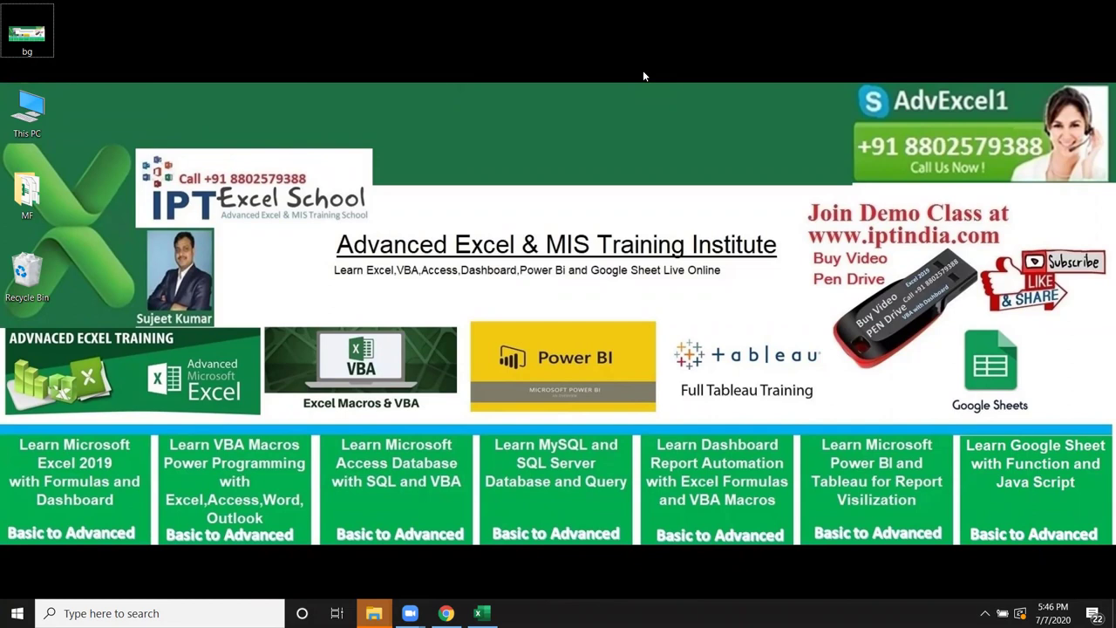
- Bring the blank Book1 Excel workbook window to the front of the desktop
left_click(477, 613)
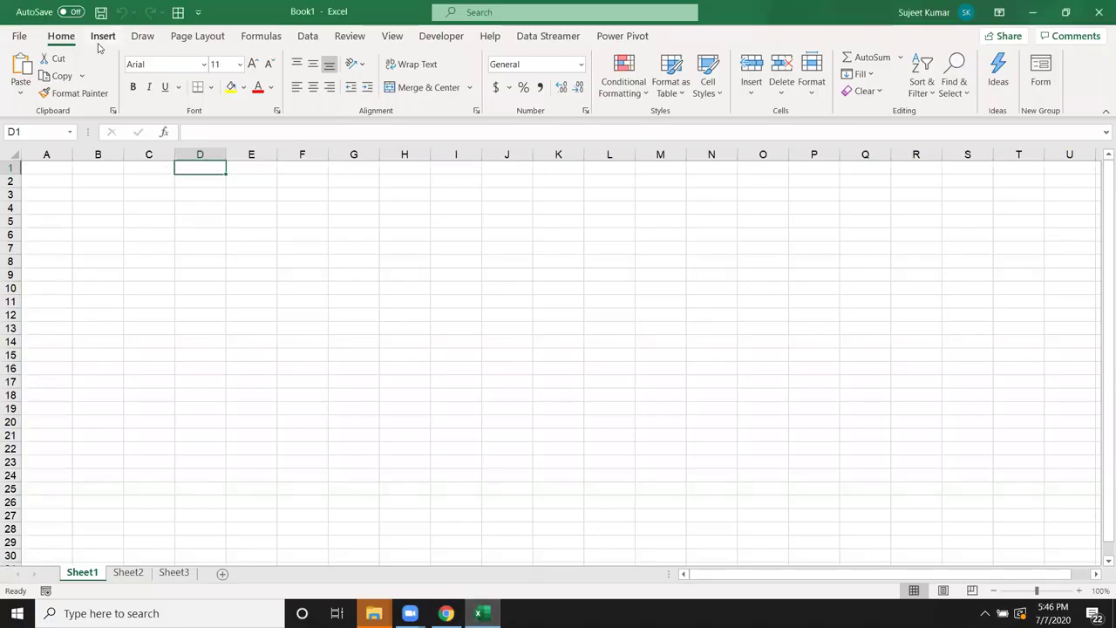
- Show the Insert ribbon commands and select cell A2 on the empty Sheet1
left_click(102, 39)
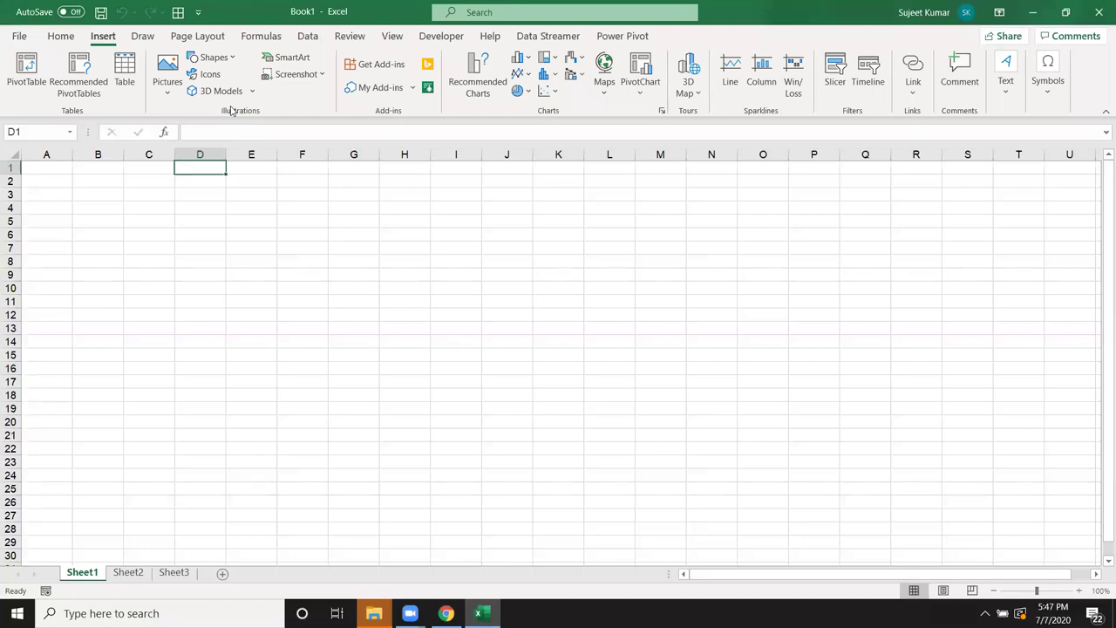
left_click(66, 179)
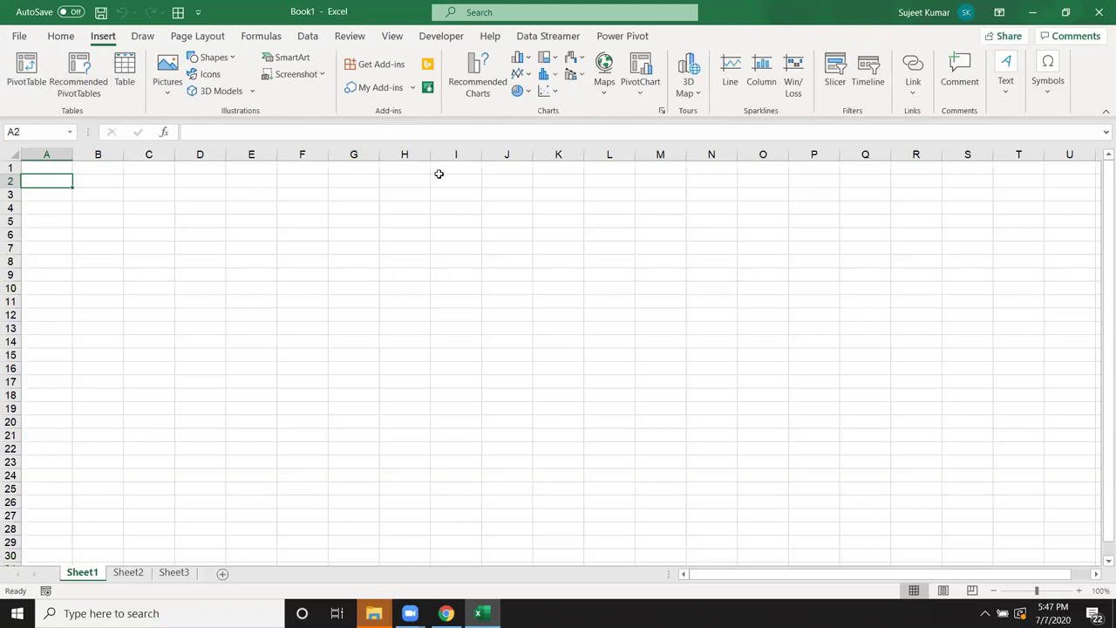
- Install the Web Video Player add-in from the store's Visualization category, accepting its terms
left_click(380, 70)
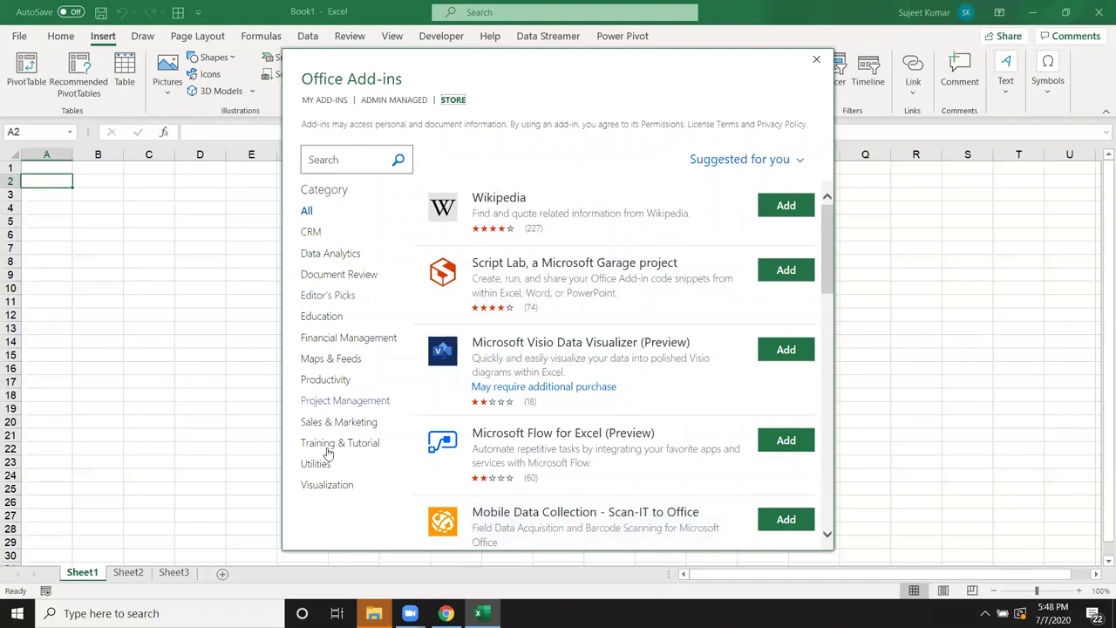
left_click(327, 488)
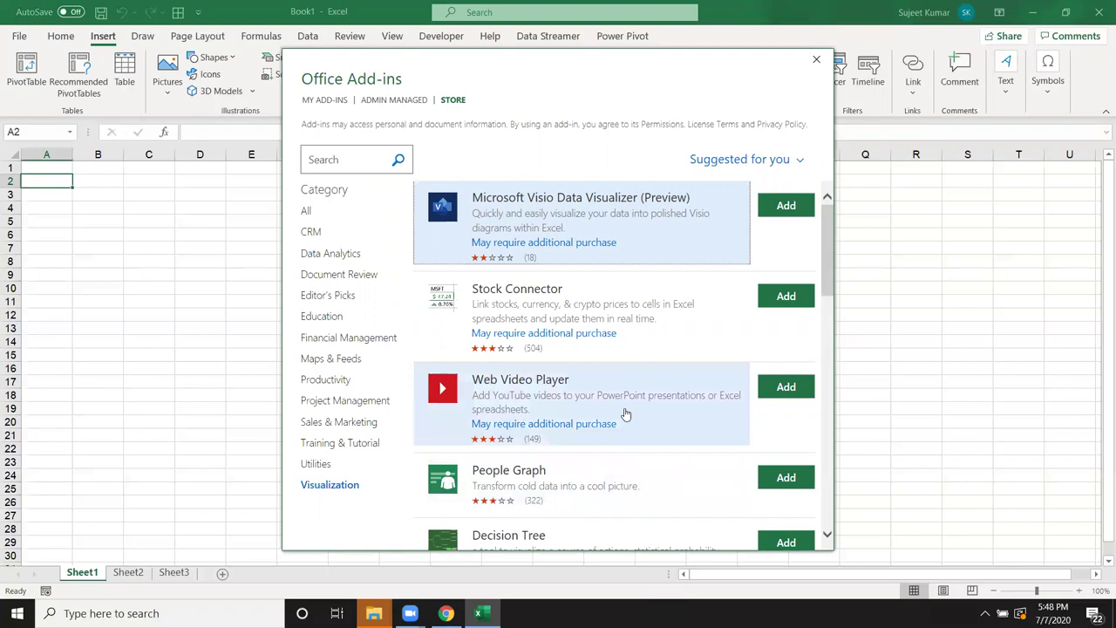
left_click(776, 394)
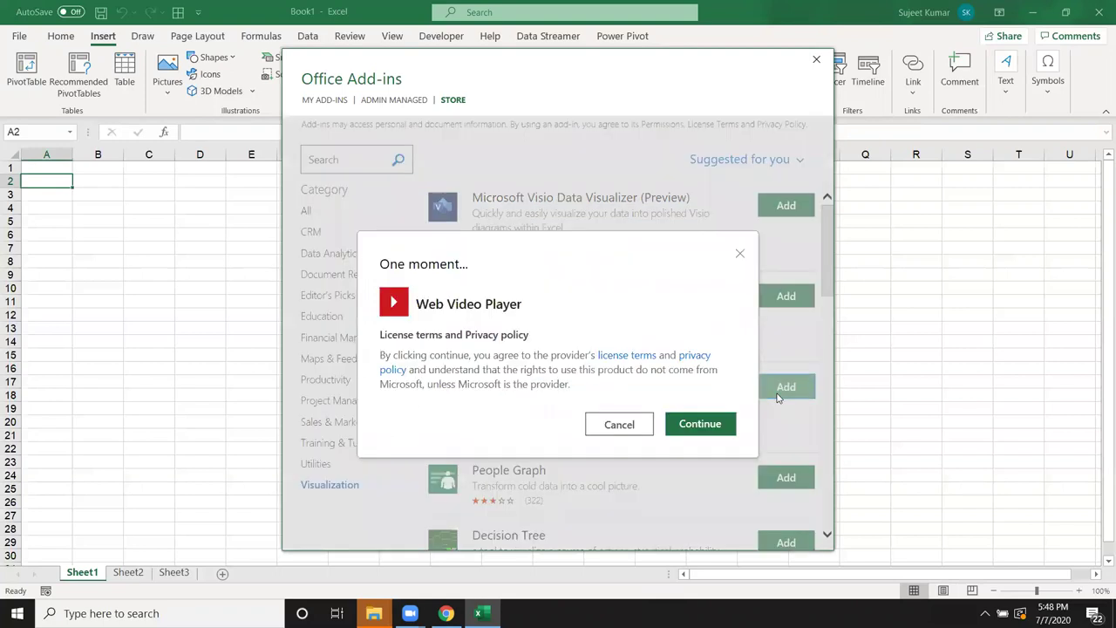
left_click(687, 424)
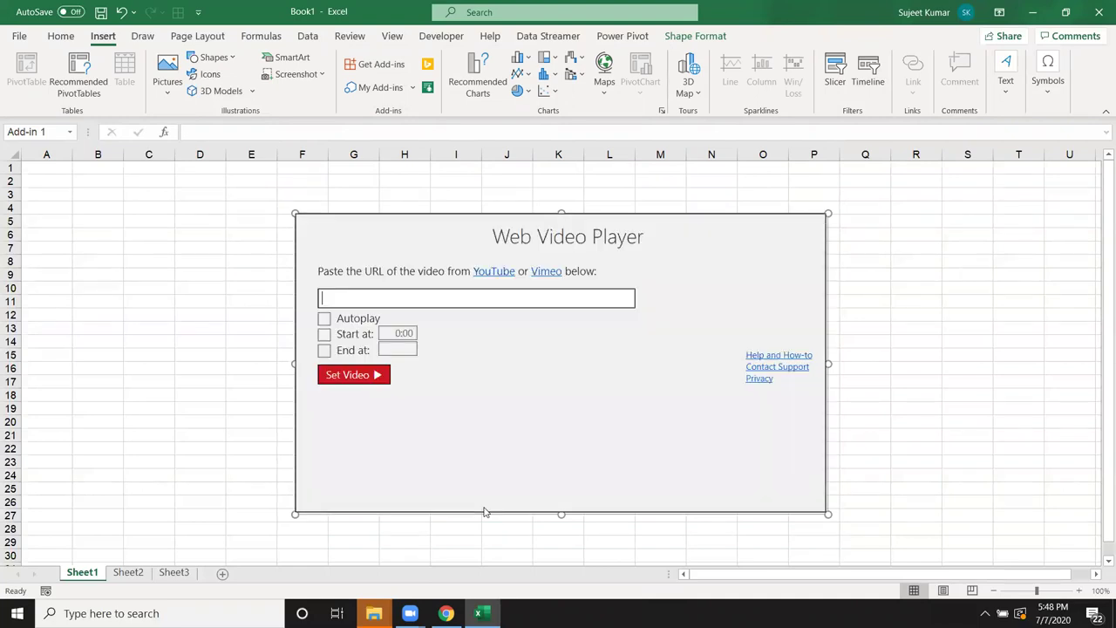
left_click(384, 302)
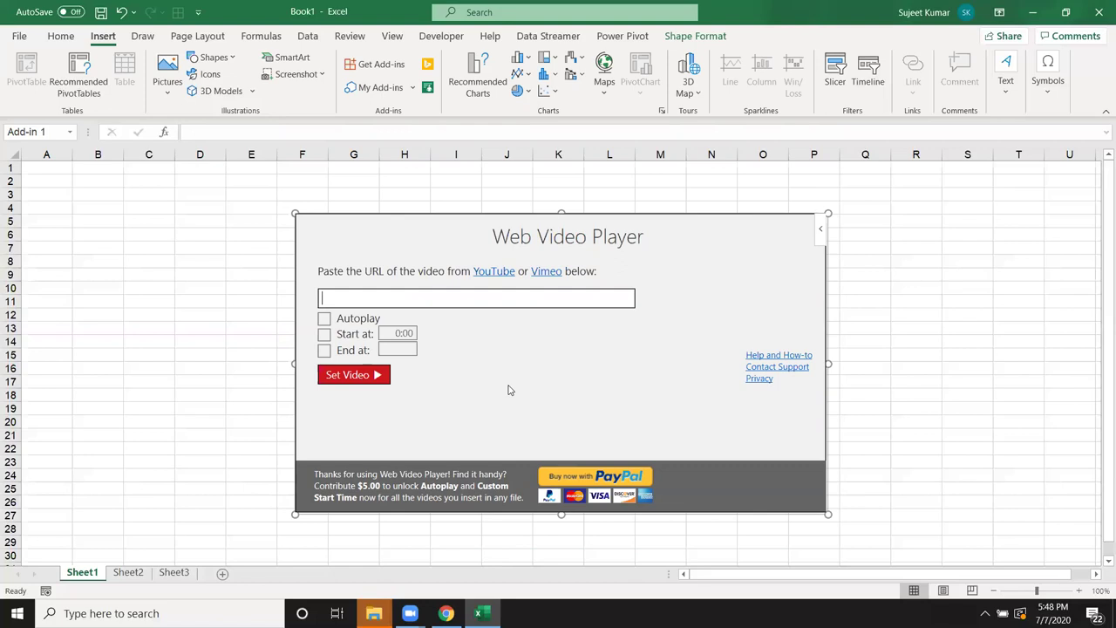
left_click(369, 68)
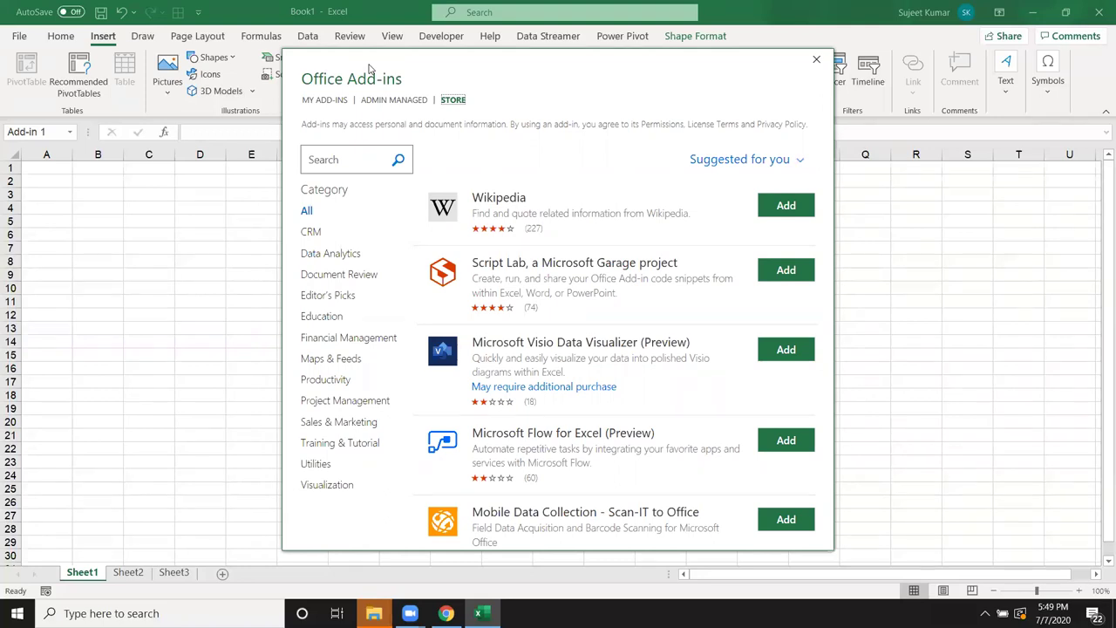
left_click(816, 59)
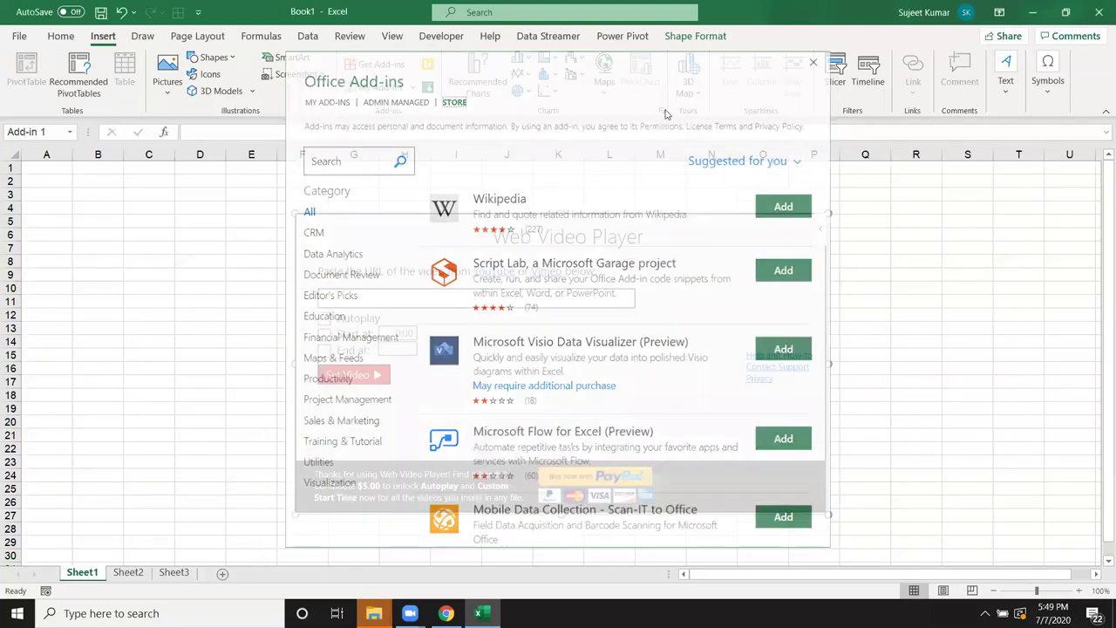
left_click(372, 91)
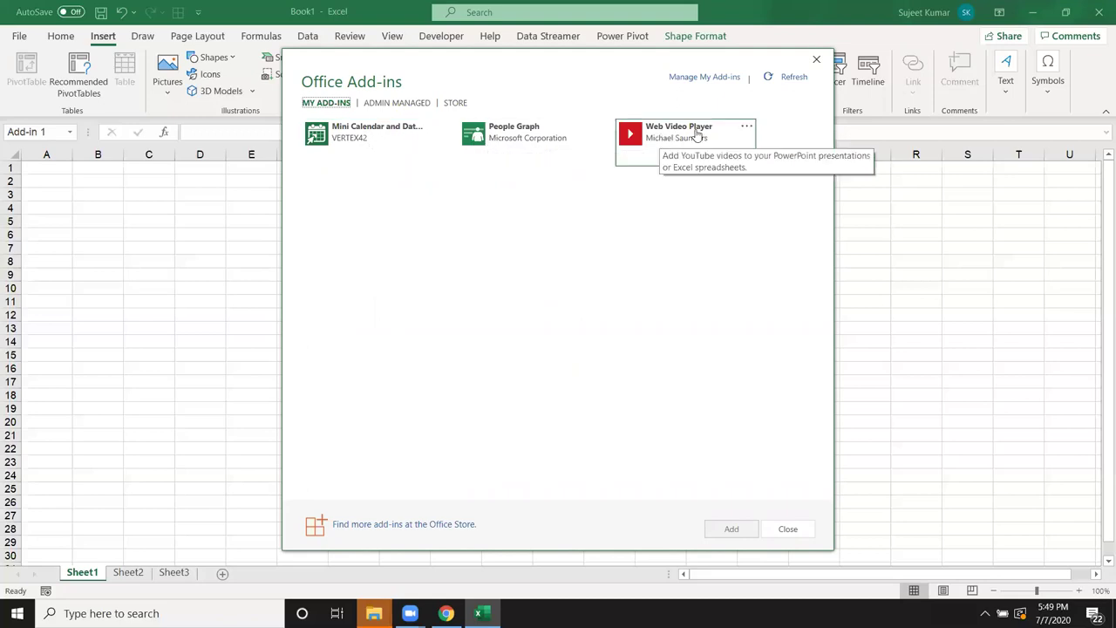
left_click(815, 58)
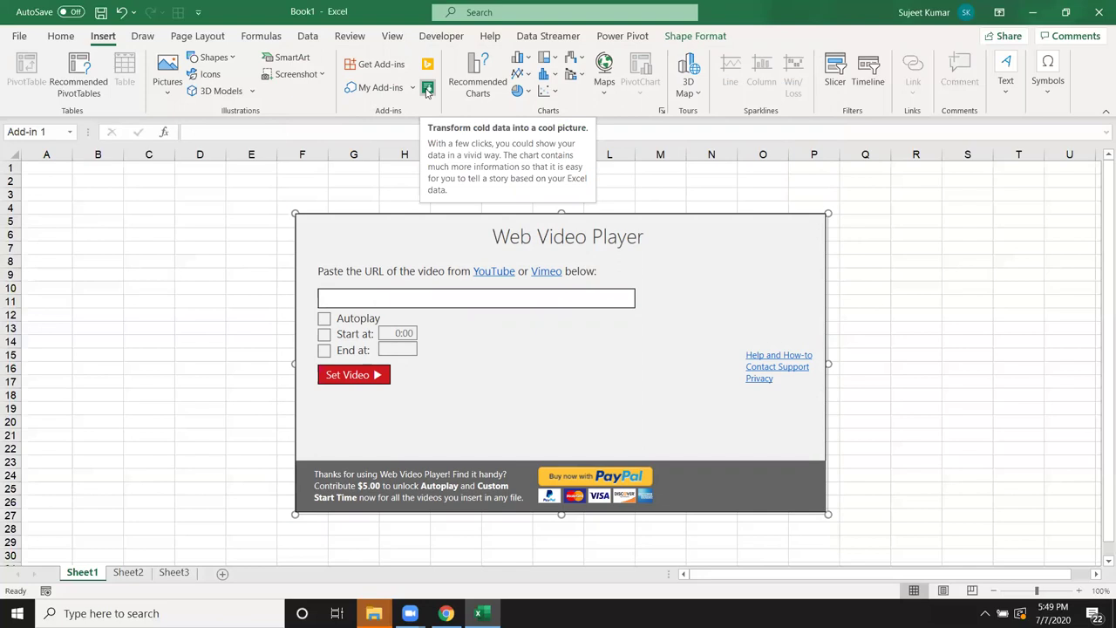
- Insert a People Graph, view its Data settings and title, then switch to Sheet2
left_click(427, 88)
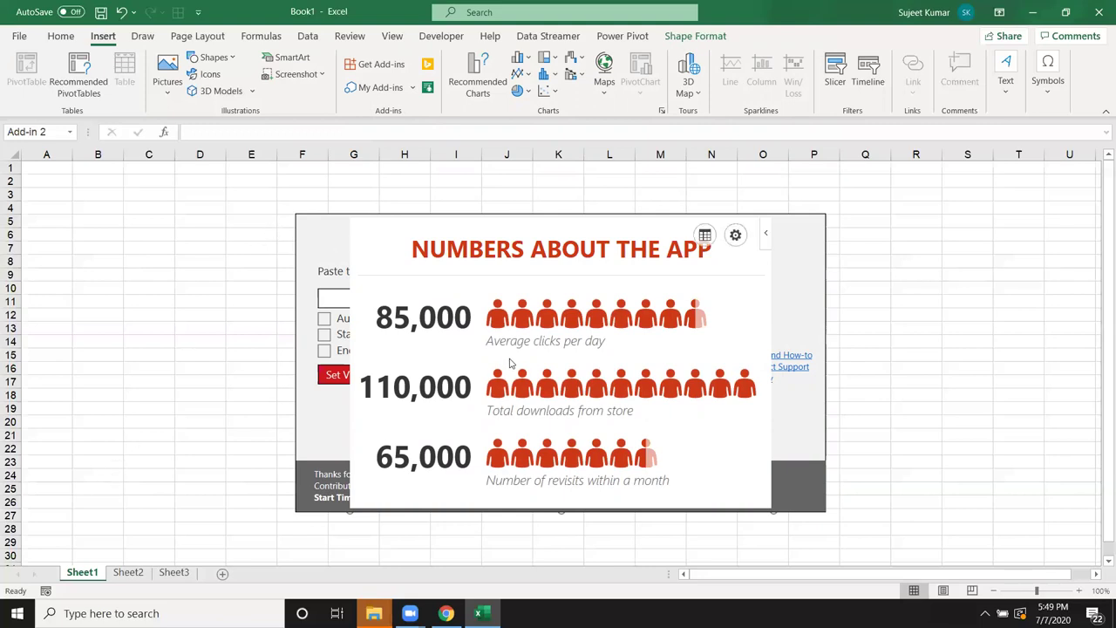
left_click(704, 234)
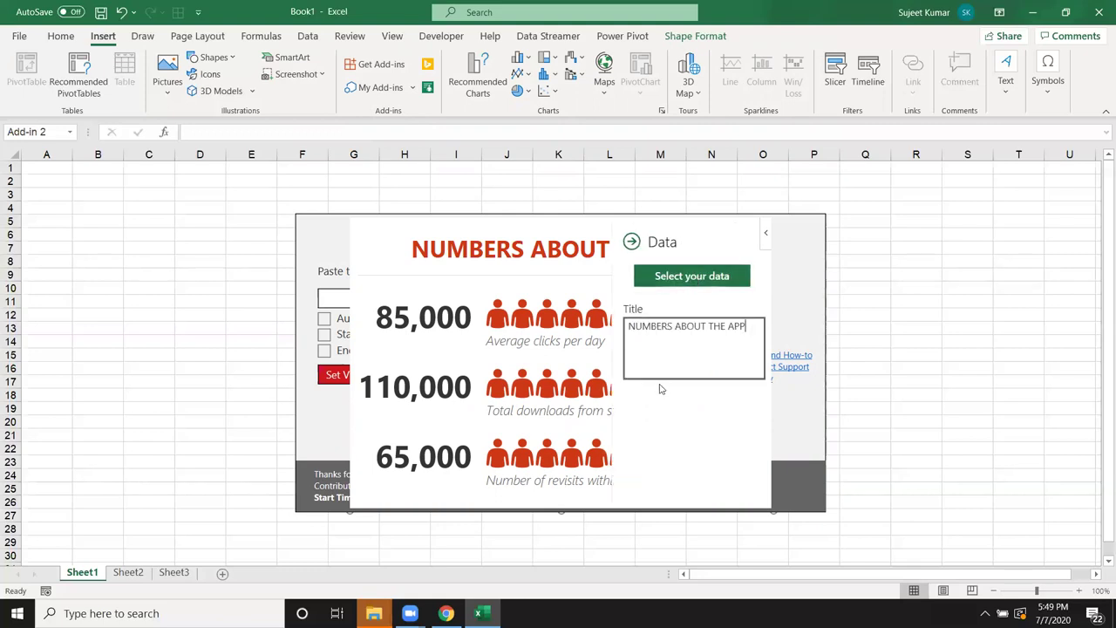
triple_click(706, 343)
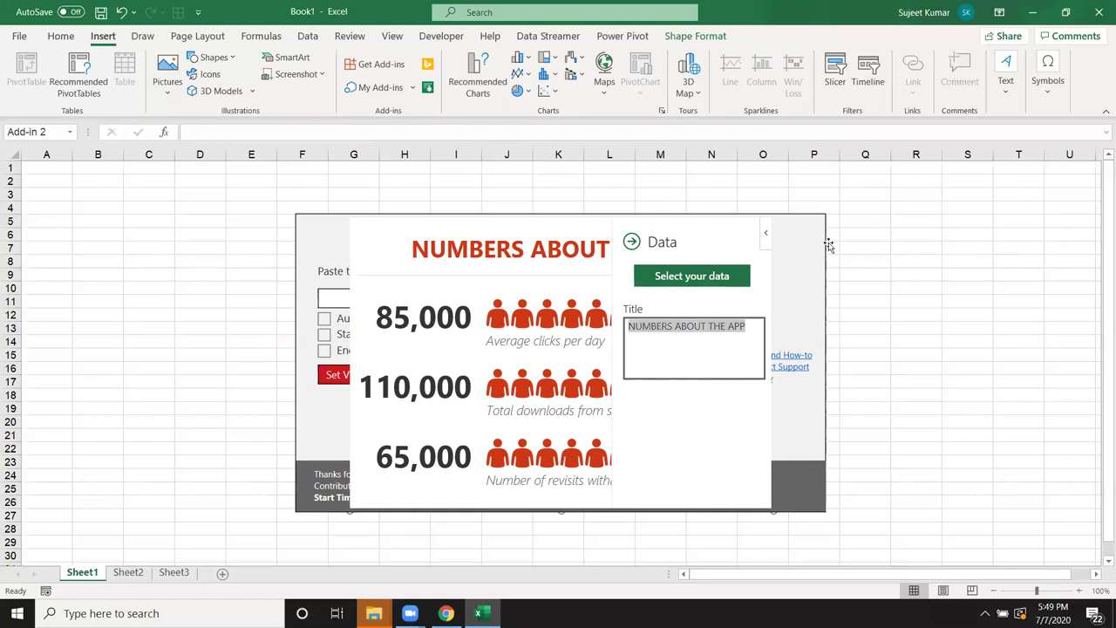
left_click(843, 248)
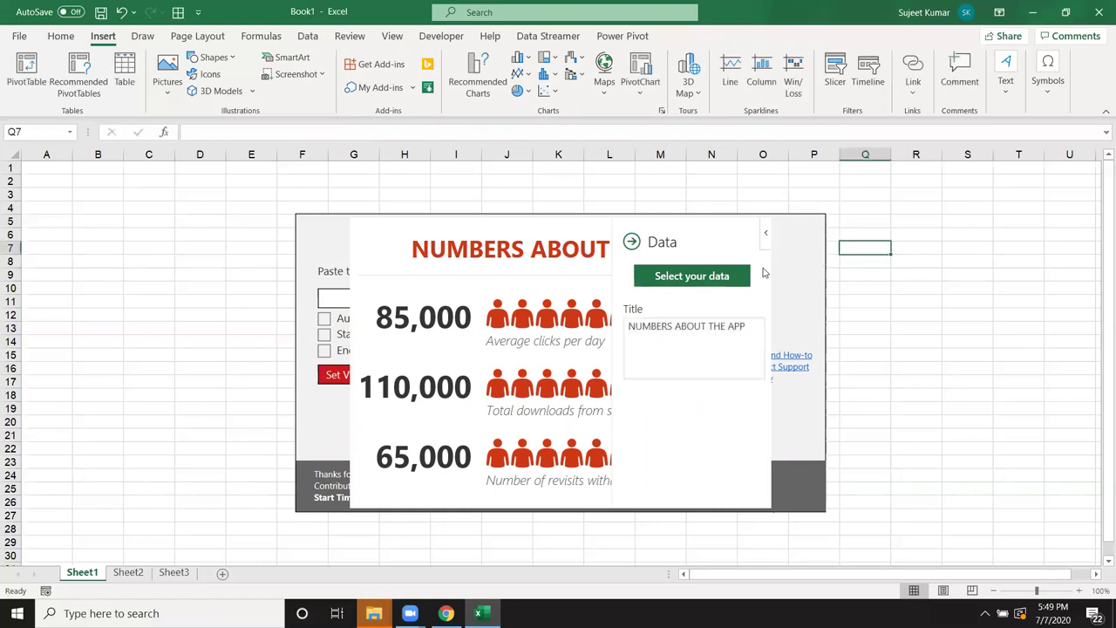
left_click(128, 573)
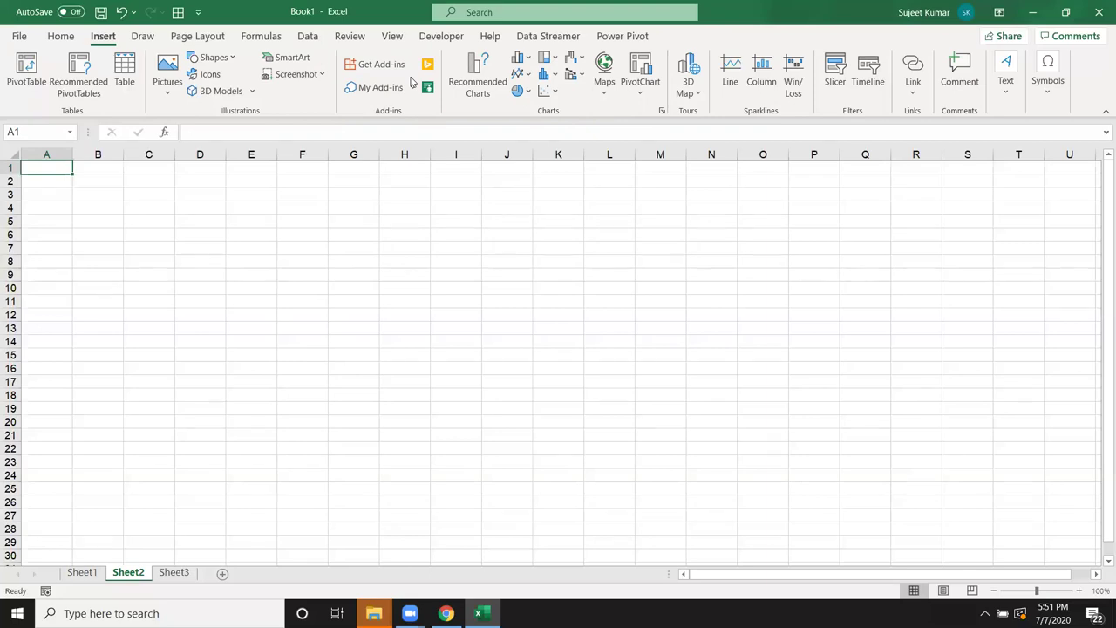
- Label A1 'Month' and A2 'Sales', and fill month names Jan through Aug across B1:I1
left_click(74, 195)
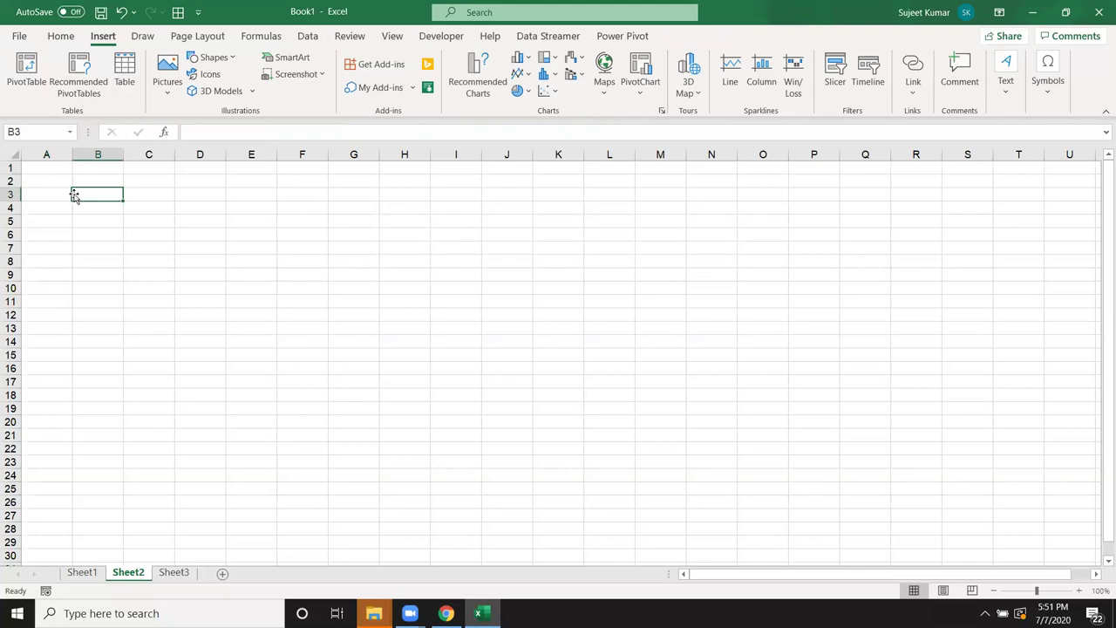
left_click(59, 167)
type("Month")
key("Return")
type("Sales")
key("Return")
key("Up")
key("Up")
key("Right")
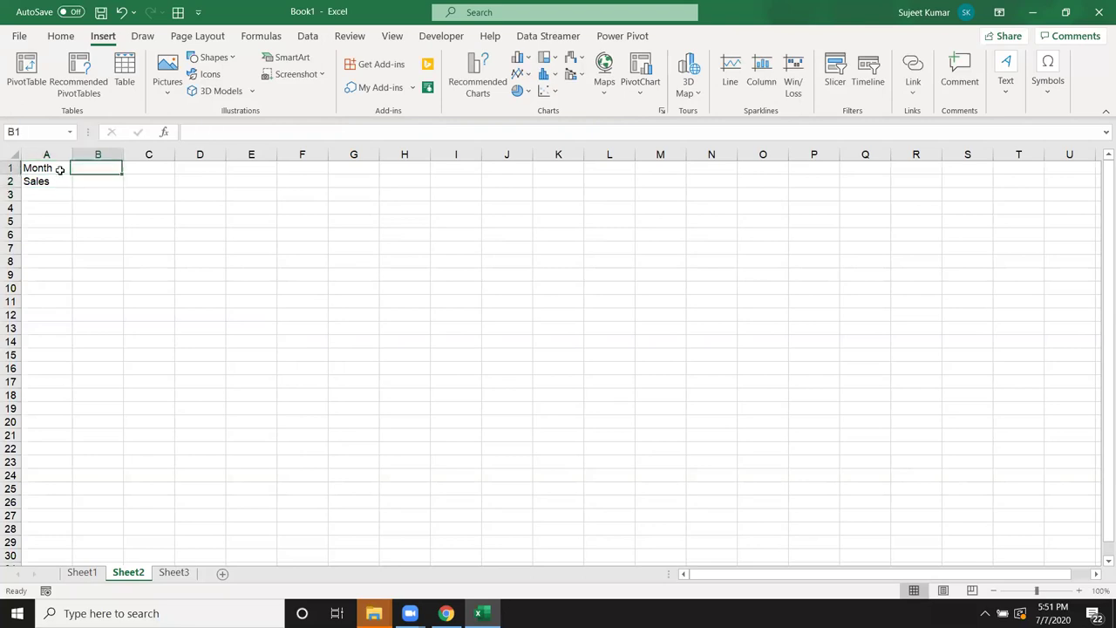
type("Jan")
key("Return")
left_click(108, 169)
left_click_drag(123, 174, 470, 185)
- Enter Sales figures 85, 69, 78, 69, 58, 65, 85, 85 across B2:I2
left_click(117, 183)
type("85")
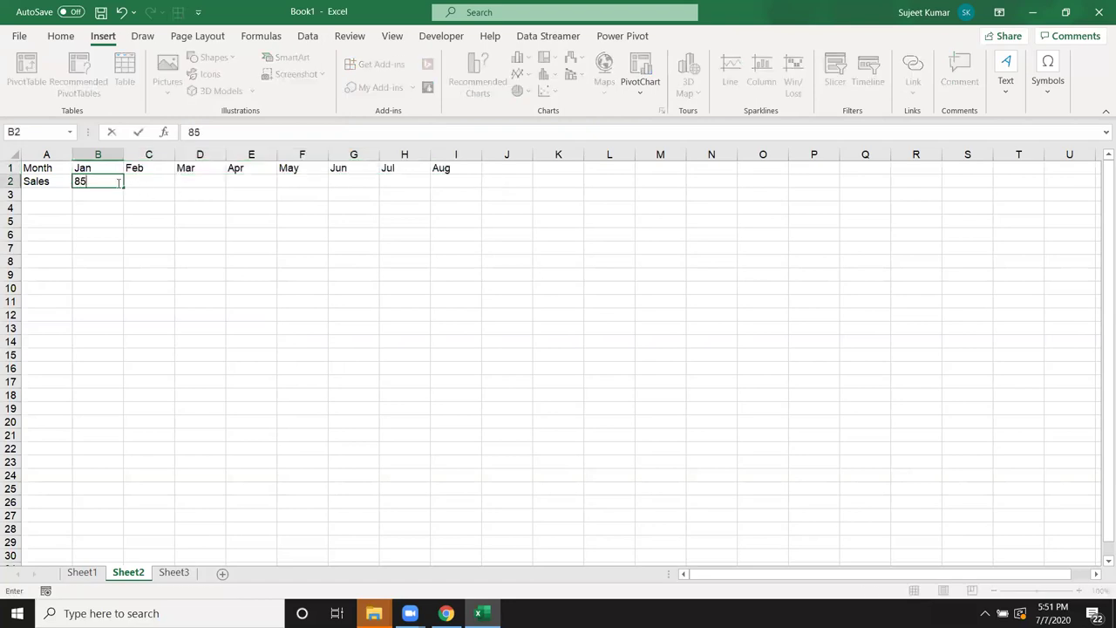
key("Tab")
type("69")
key("Tab")
type("78")
key("Tab")
type("69")
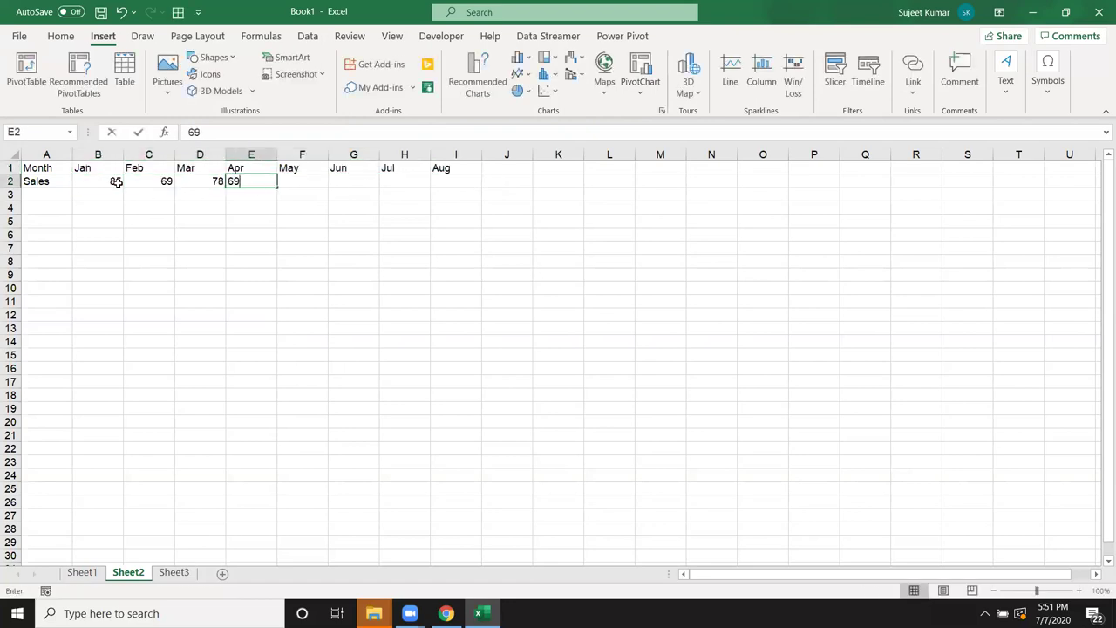
key("Tab")
type("58")
key("Tab")
type("65")
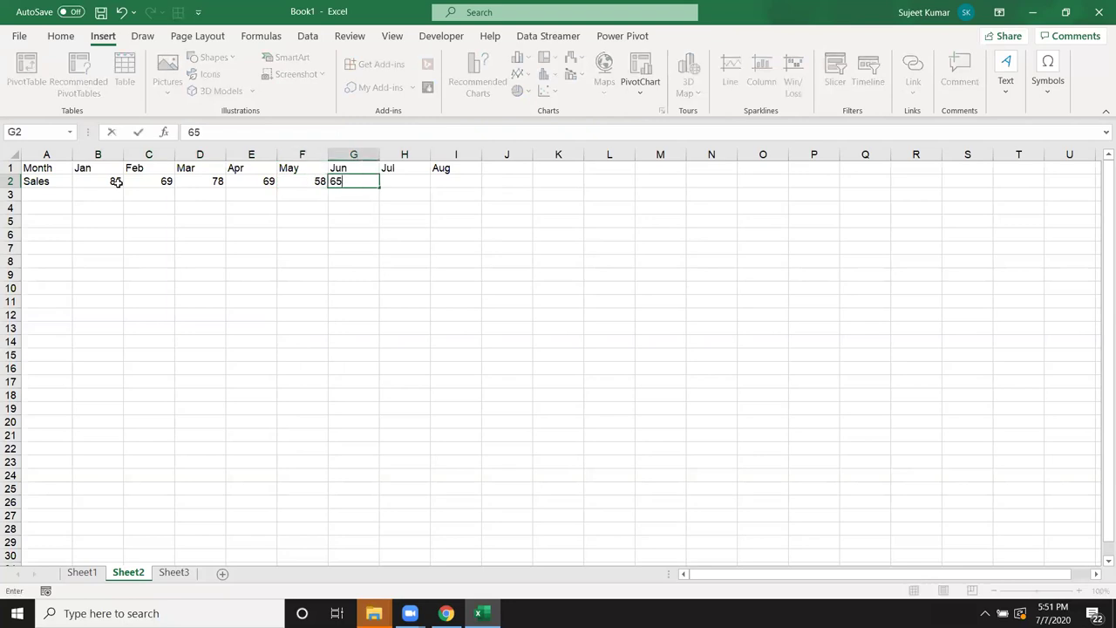
key("Tab")
type("85")
key("Tab")
type("85")
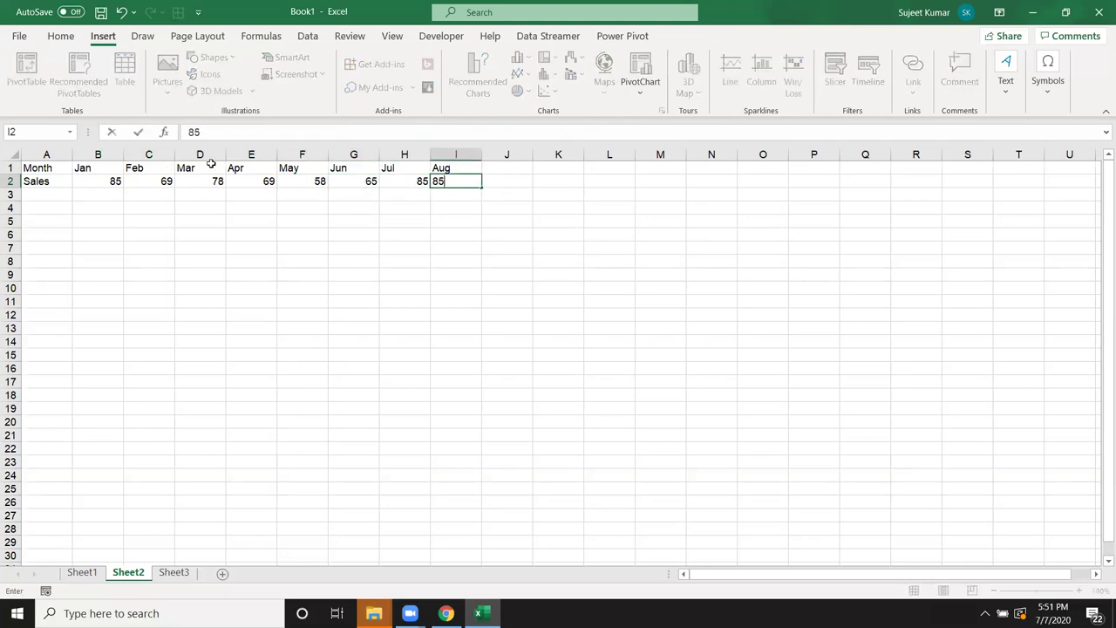
key("Return")
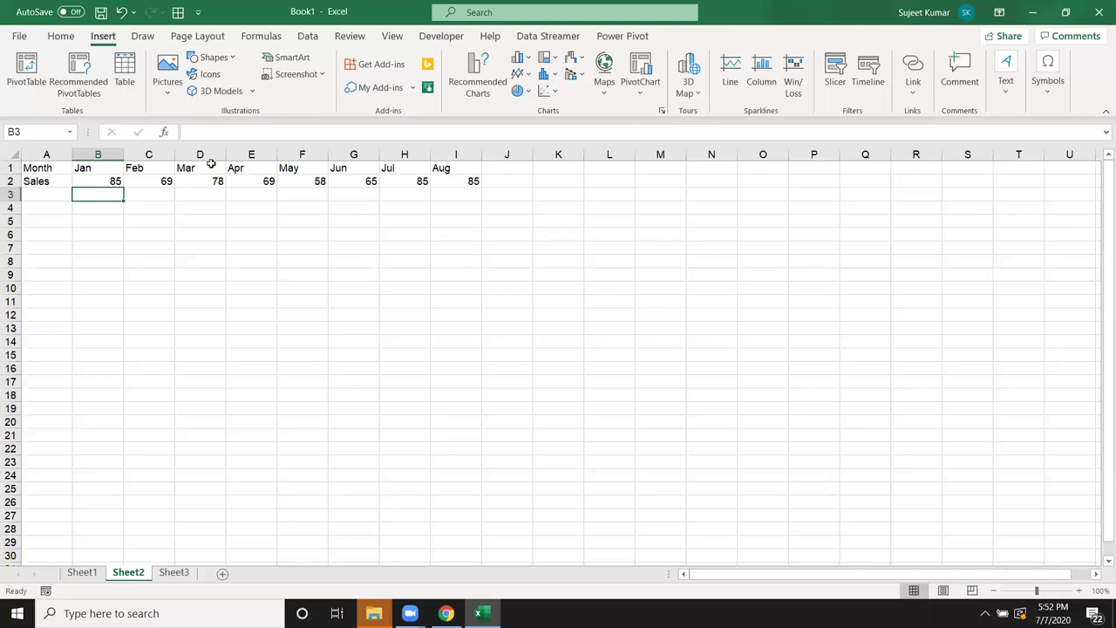
- Enter a RANDBETWEEN formula in B2 with lower bound 125421245
left_click(94, 184)
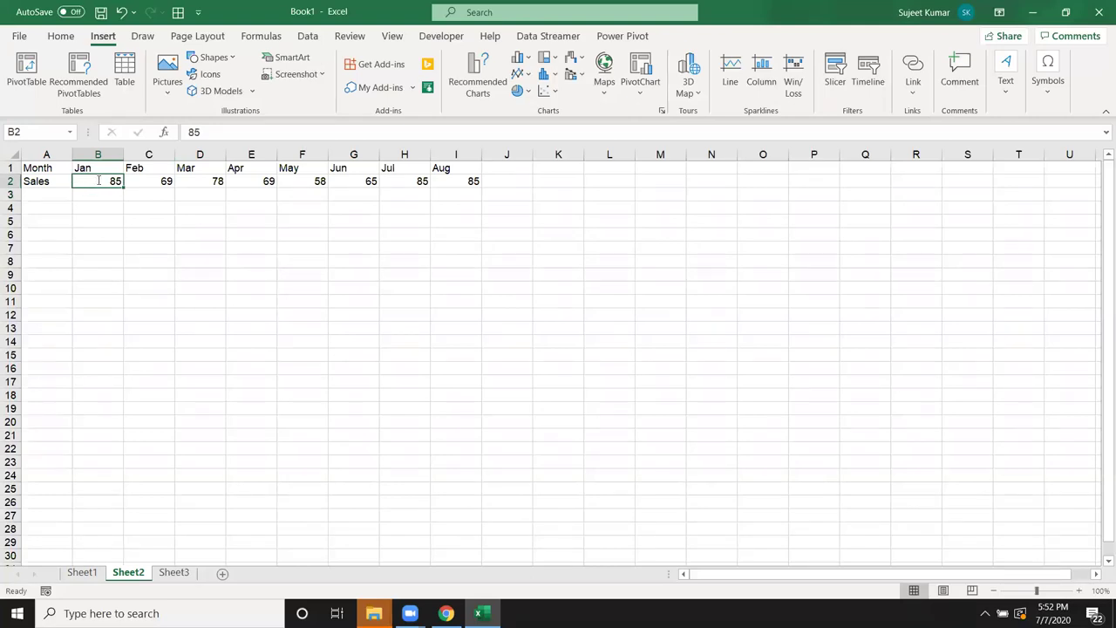
type("=ra")
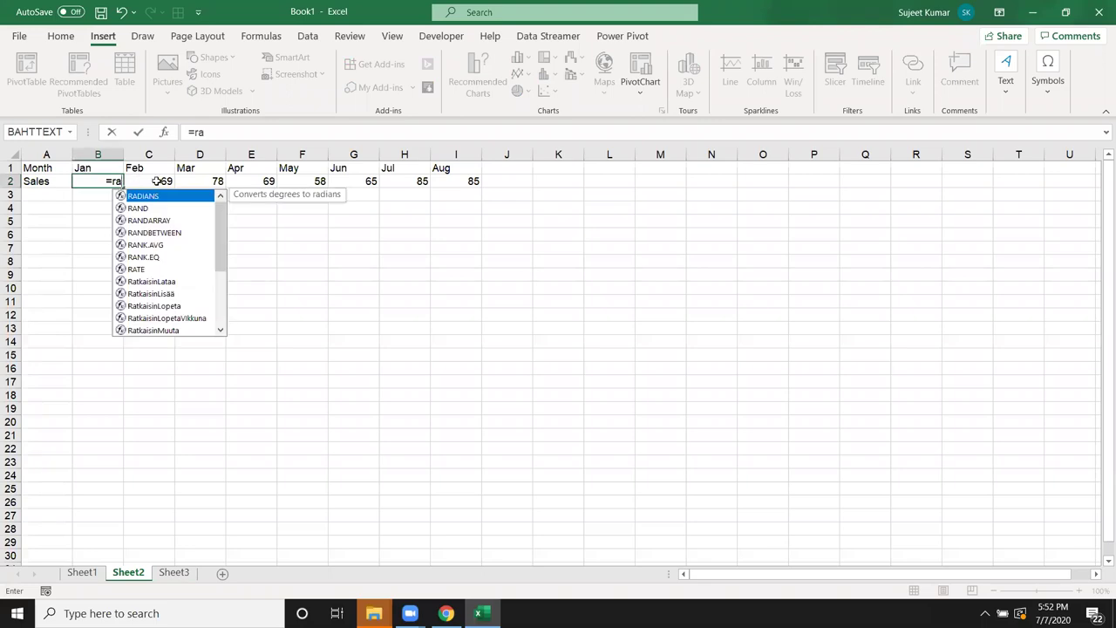
key("Down")
key("Down")
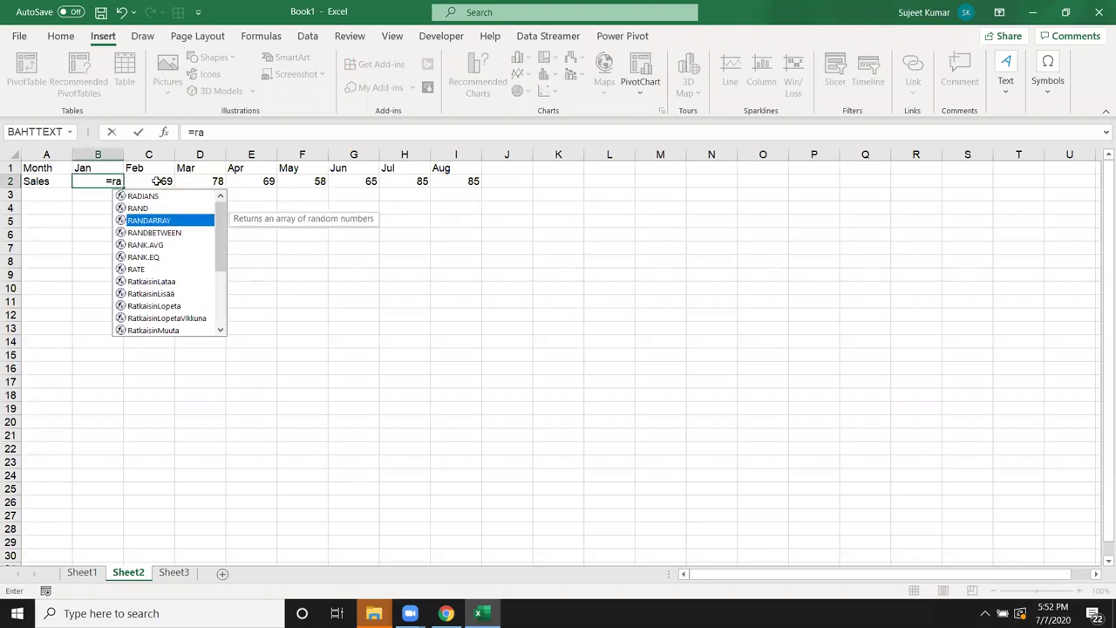
key("Down")
key("Tab")
type("125421245")
type(",4848424159606")
key("Return")
- Correct the upper bound to 464654313 and fill the formula right across B2:I2
key("Up")
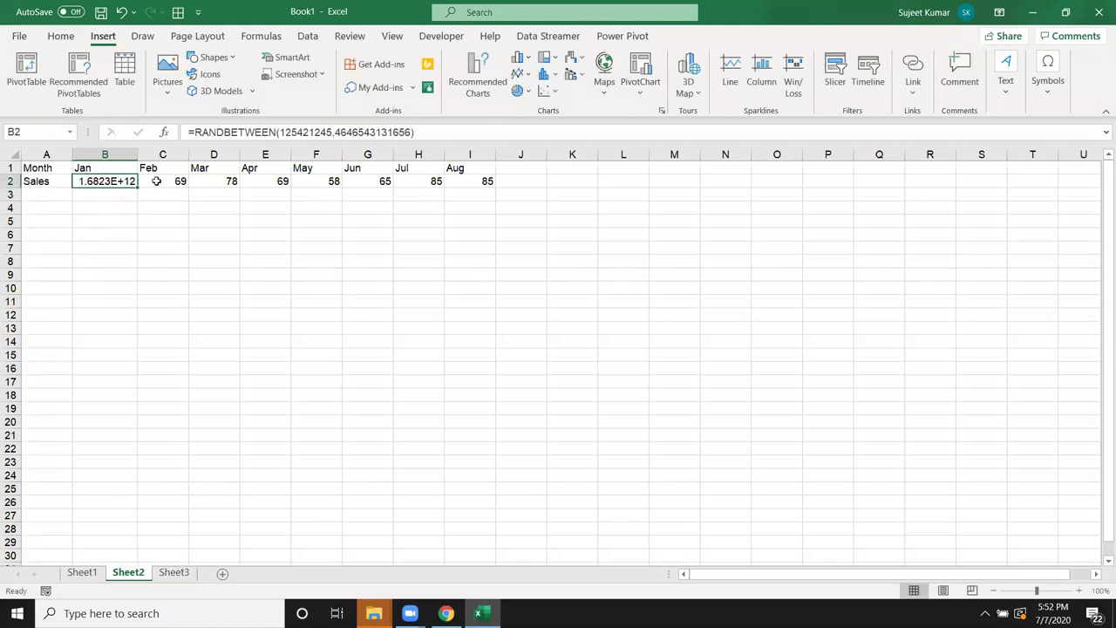
left_click(390, 131)
key("Delete")
key("Delete")
key("Delete")
key("Delete")
key("Return")
key("Up")
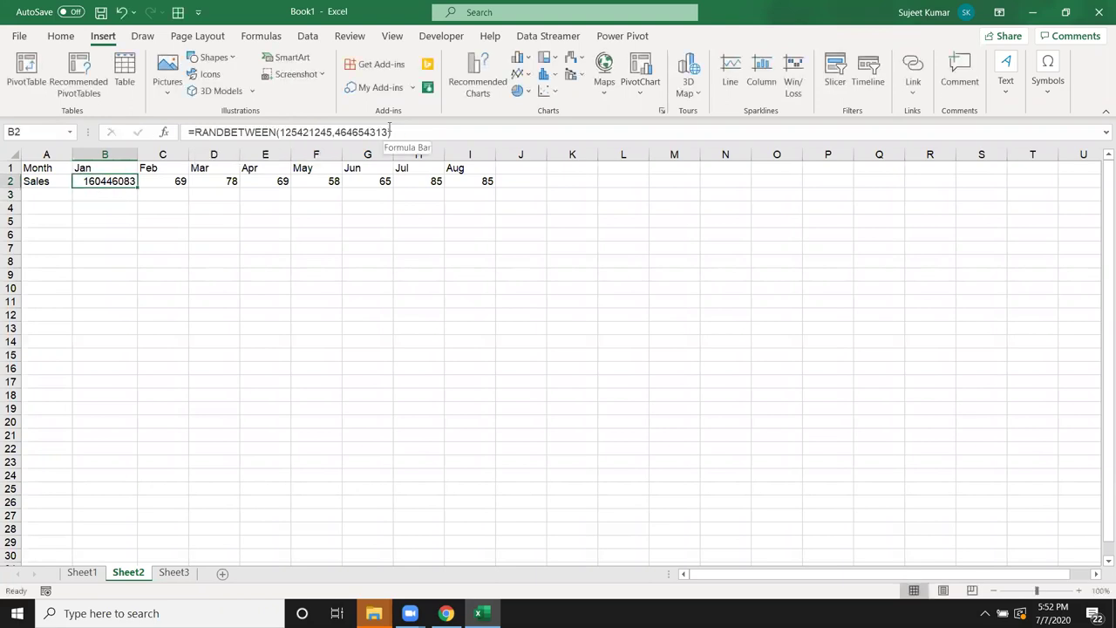
key("shift+Right")
key("shift+Right")
key("shift+Right")
key("shift+Right")
key("shift+Right")
key("shift+Right")
key("shift+Right")
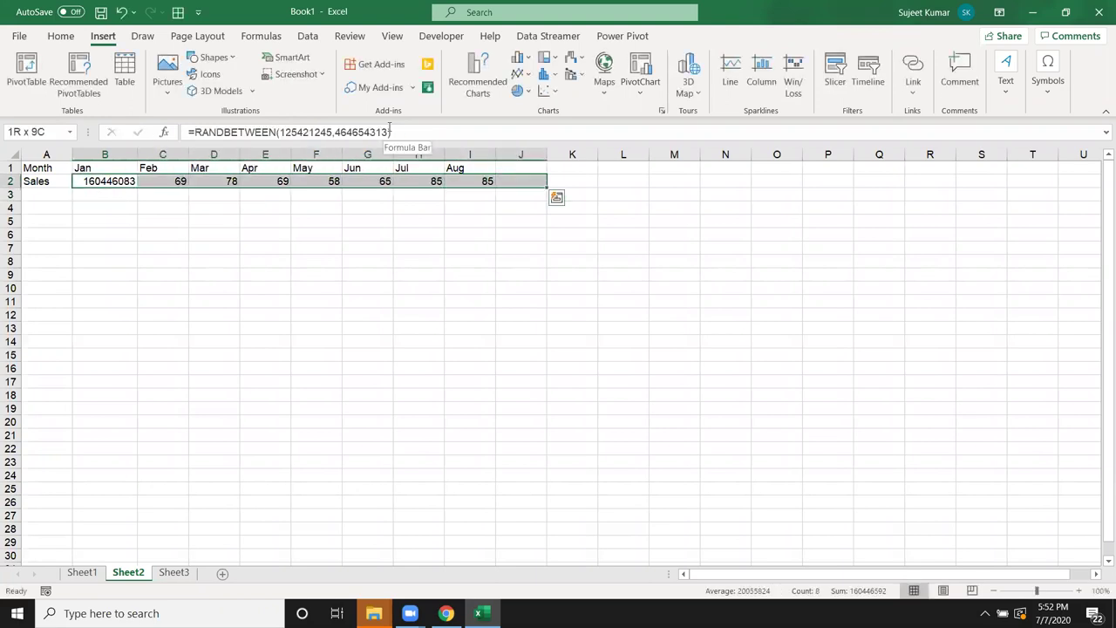
key("shift+Left")
key("ctrl+r")
- Widen columns B through I evenly so figures like 131781933 display in full
left_click_drag(105, 154, 456, 172)
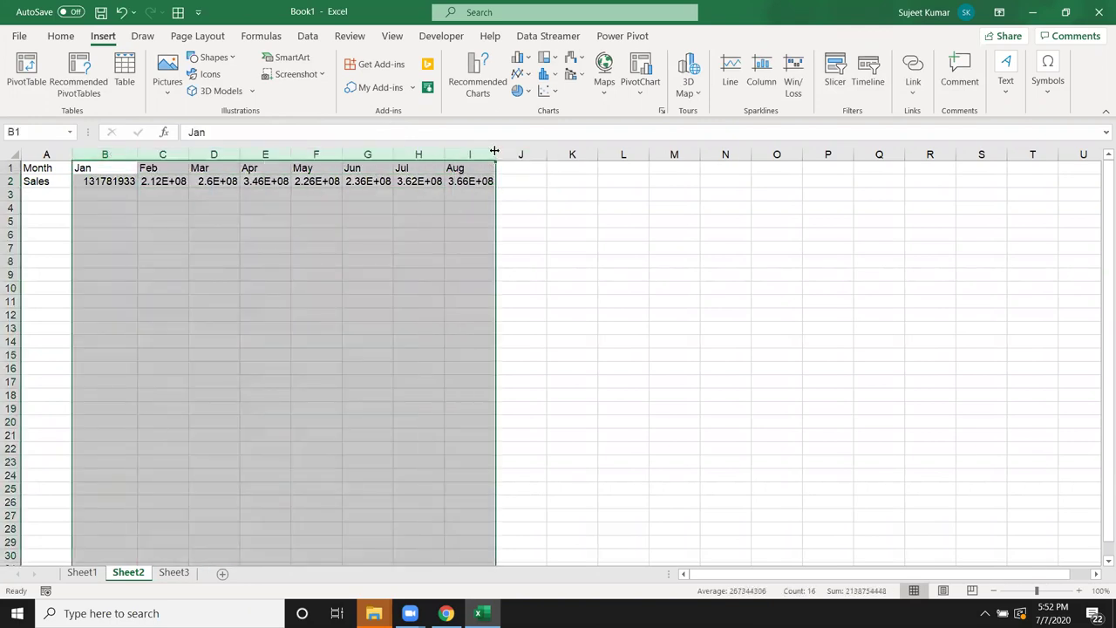
left_click(495, 154)
left_click(99, 181)
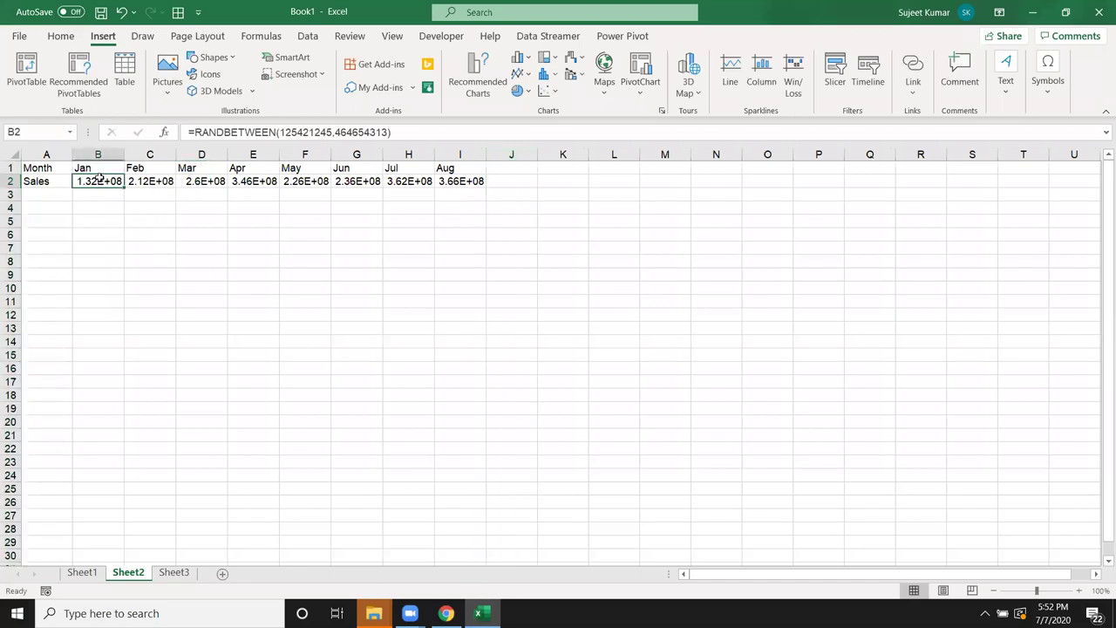
mouse_move(101, 155)
left_mouse_down()
mouse_move(496, 166)
mouse_move(472, 167)
mouse_move(502, 153)
left_mouse_up()
left_click(304, 209)
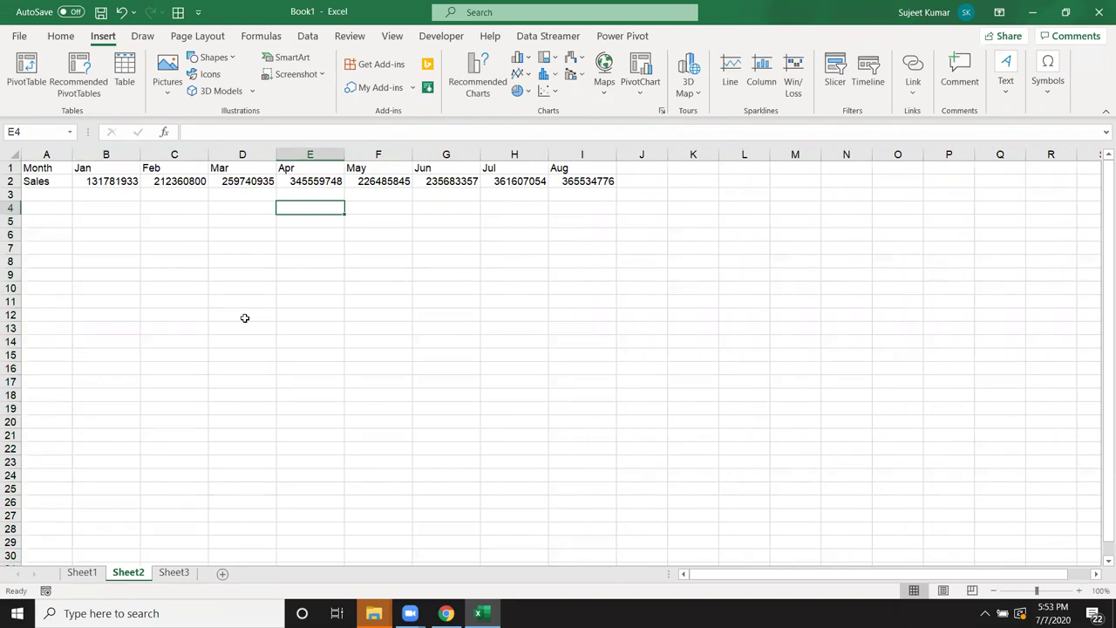
- Select A1:I2 and insert a 2-D Clustered Column chart of the Month and Sales data
mouse_move(61, 165)
left_mouse_down()
mouse_move(514, 195)
mouse_move(612, 184)
left_mouse_up()
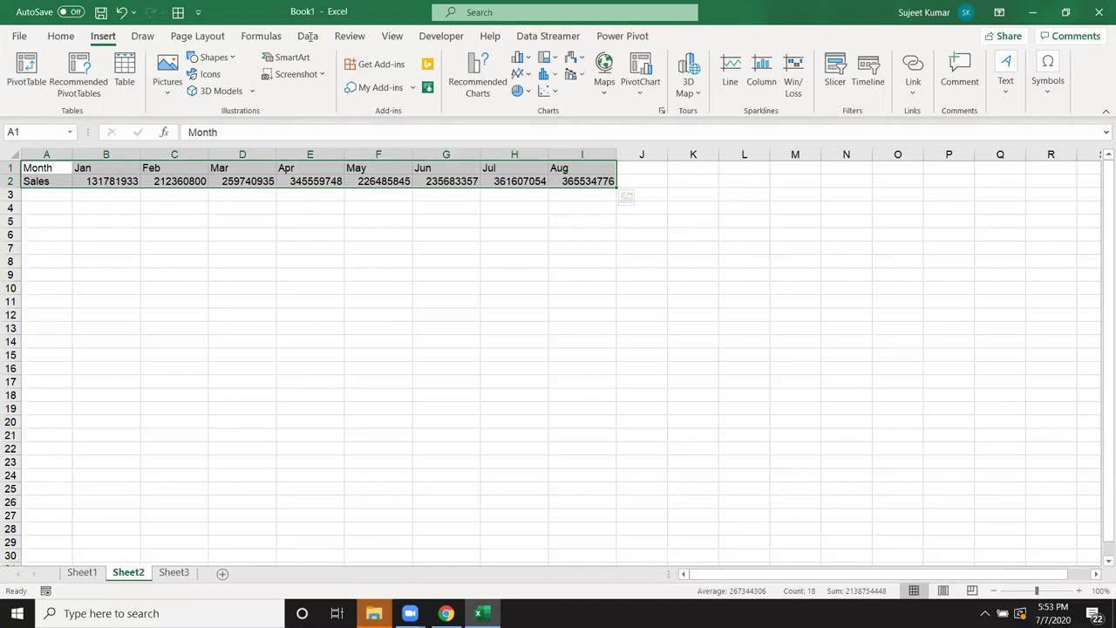
left_click(521, 57)
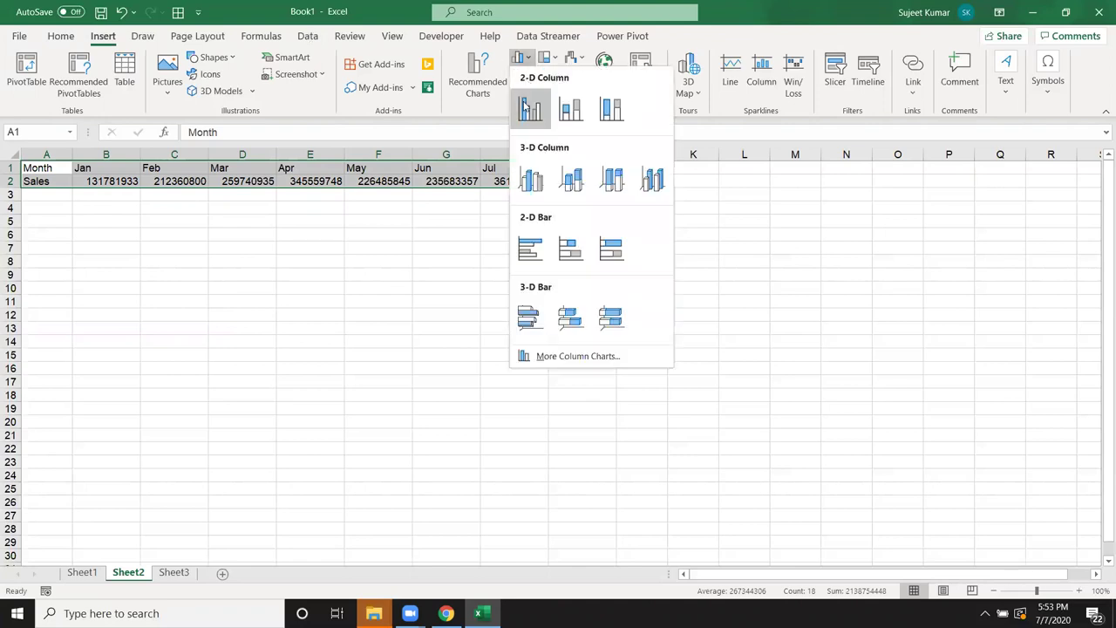
left_click(530, 105)
- Move the Sales chart below the table and enlarge it to span roughly rows 5 to 24
left_click_drag(474, 279, 207, 255)
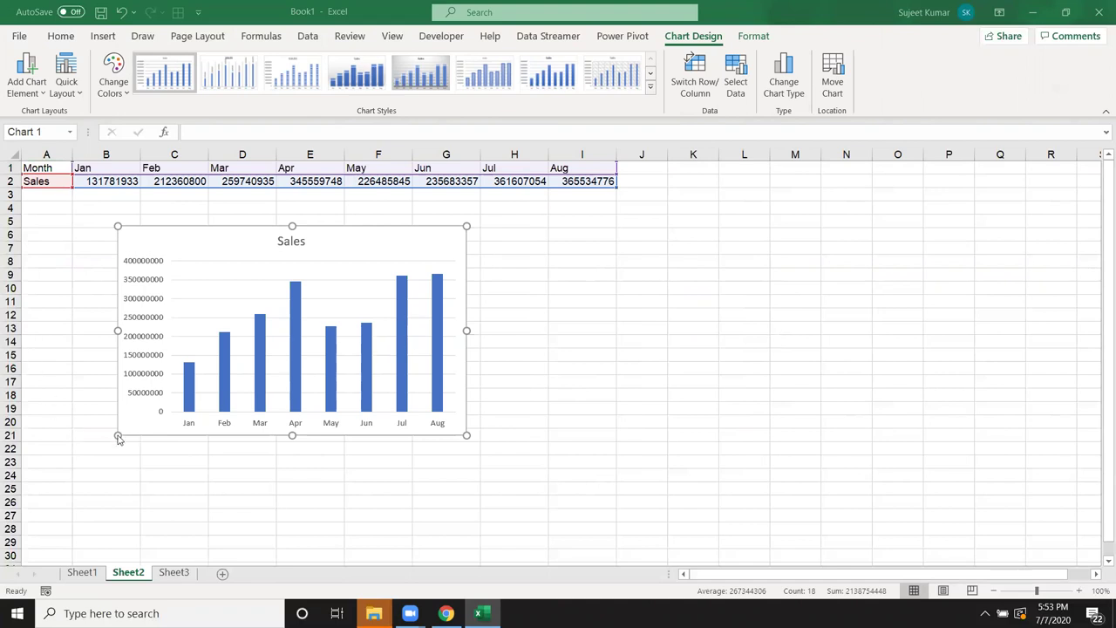
left_click_drag(118, 435, 58, 456)
left_click(465, 460)
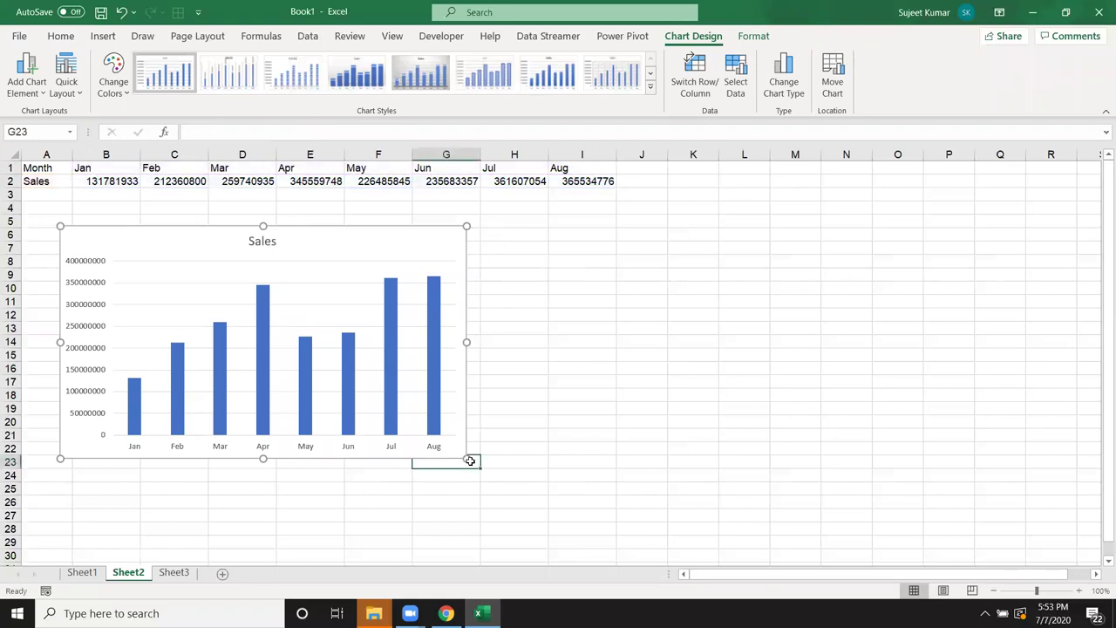
left_click(464, 458)
left_click_drag(466, 458, 607, 482)
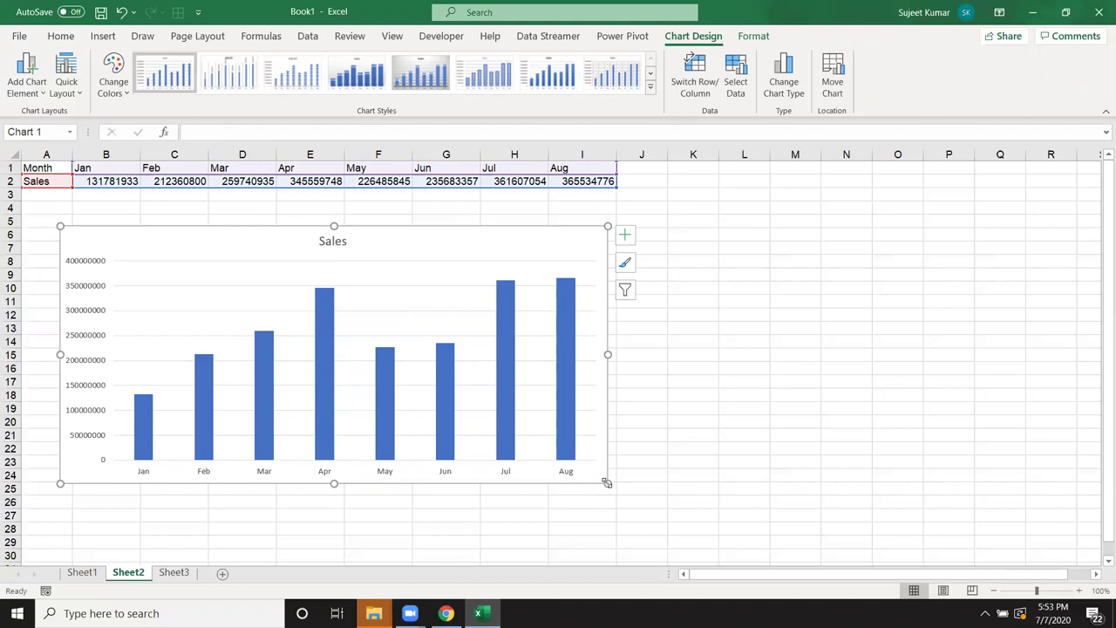
left_click(883, 423)
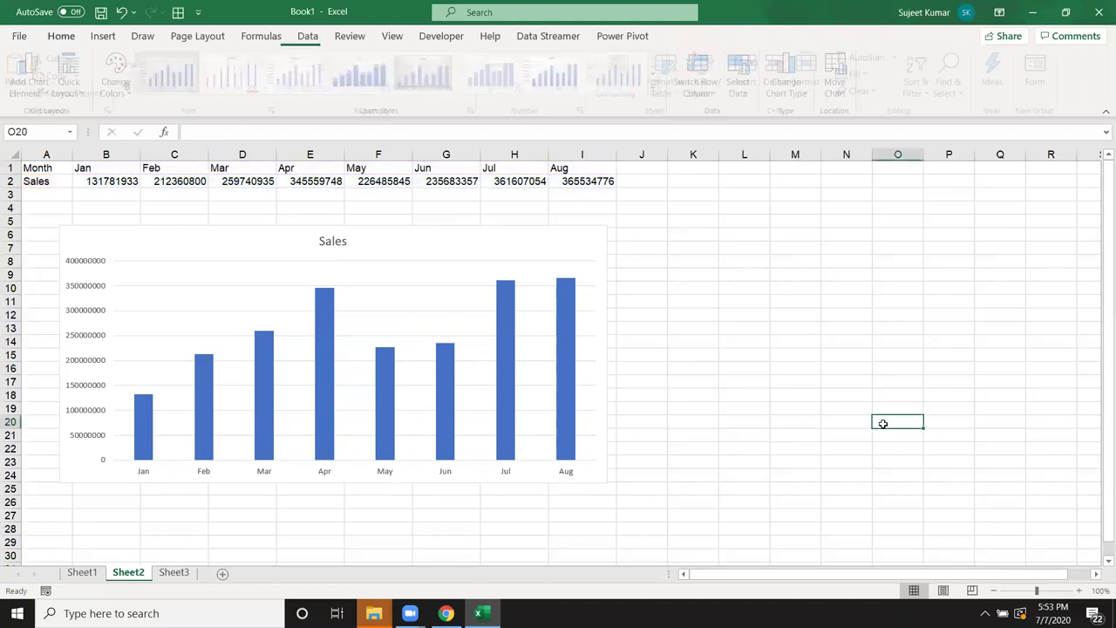
- Apply chart Style 13 to the Sales chart for a dark background with outlined columns
left_click(564, 259)
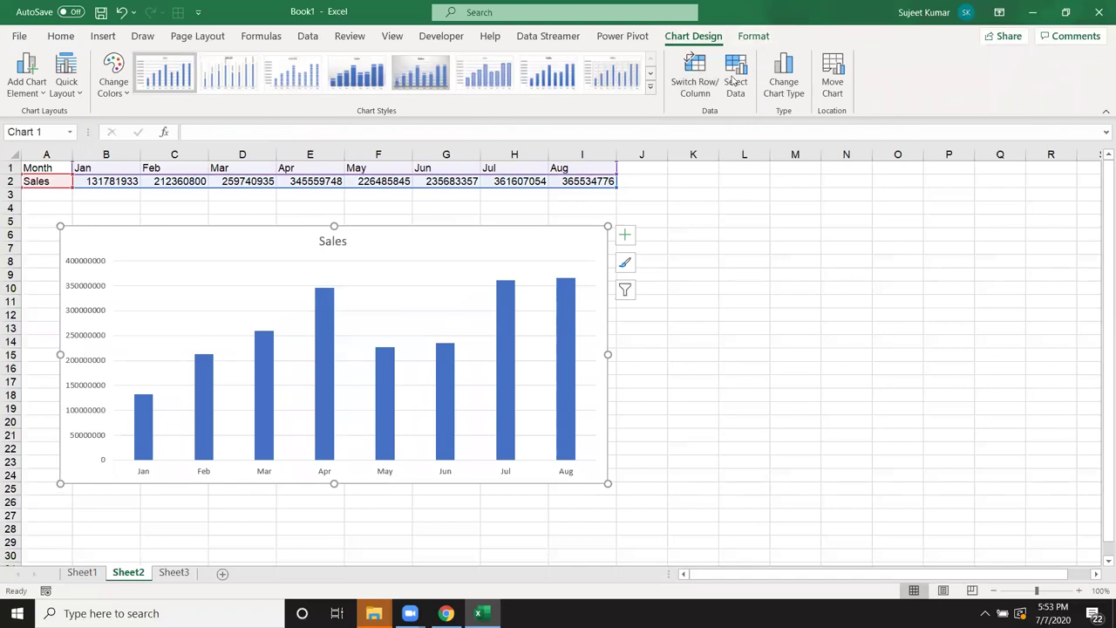
left_click(651, 86)
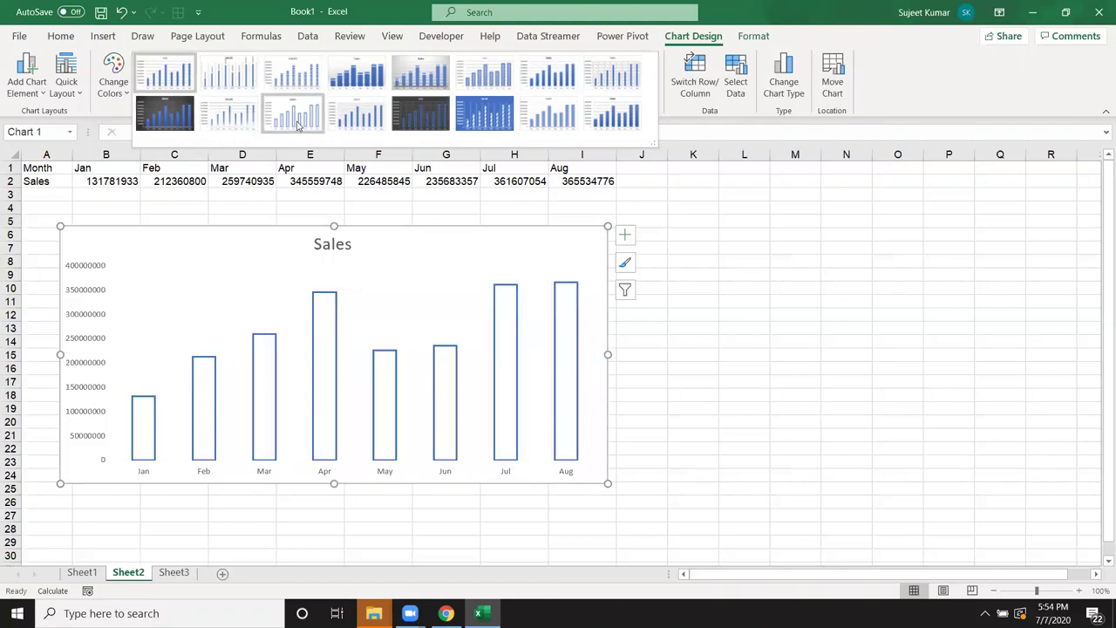
left_click(414, 122)
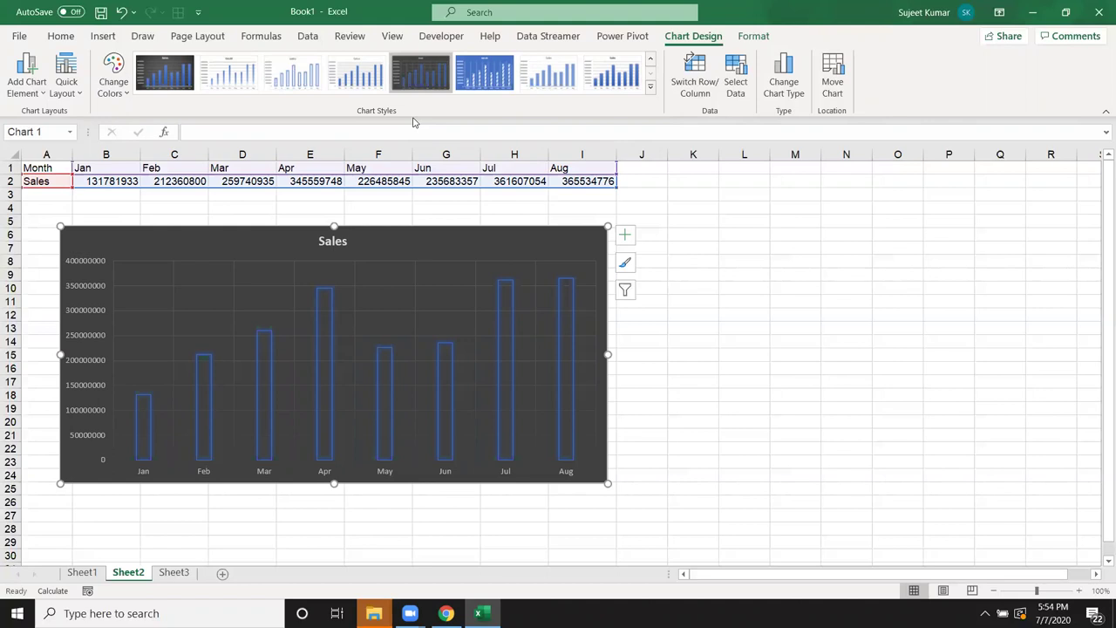
- Move the Sales chart right and apply Quick Layout 5, adding a data table and axis title
left_click(116, 87)
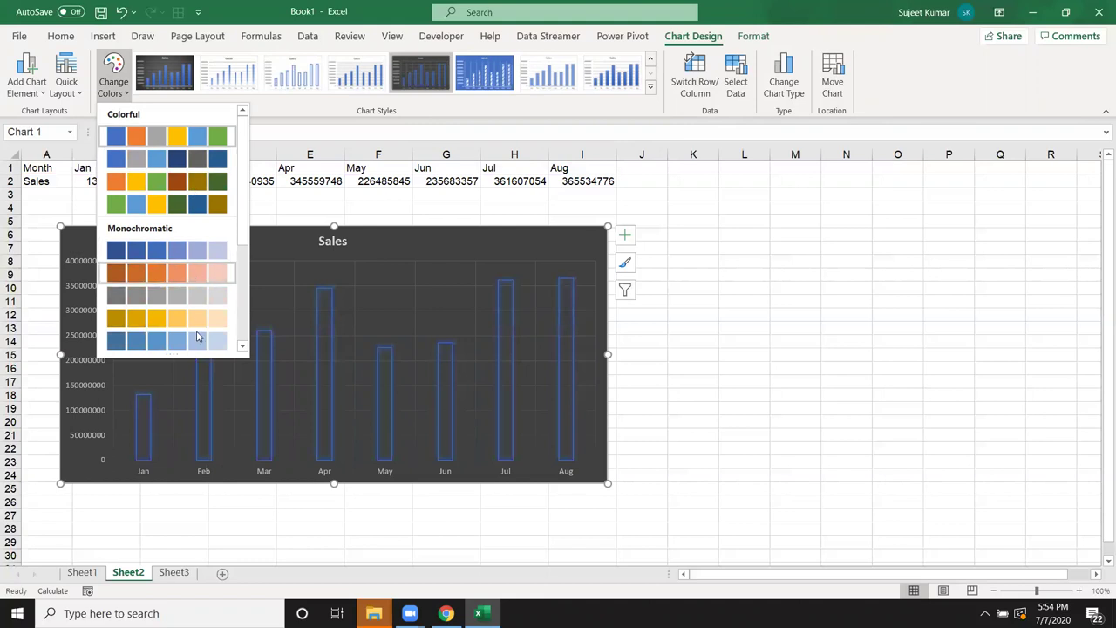
left_click(514, 239)
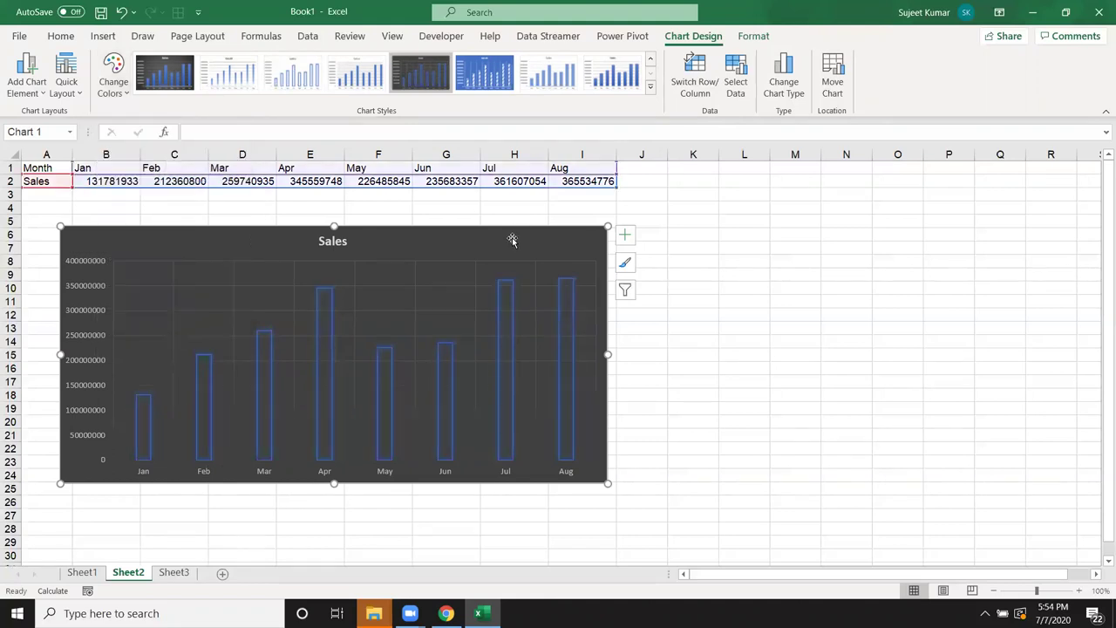
left_click_drag(245, 243, 404, 234)
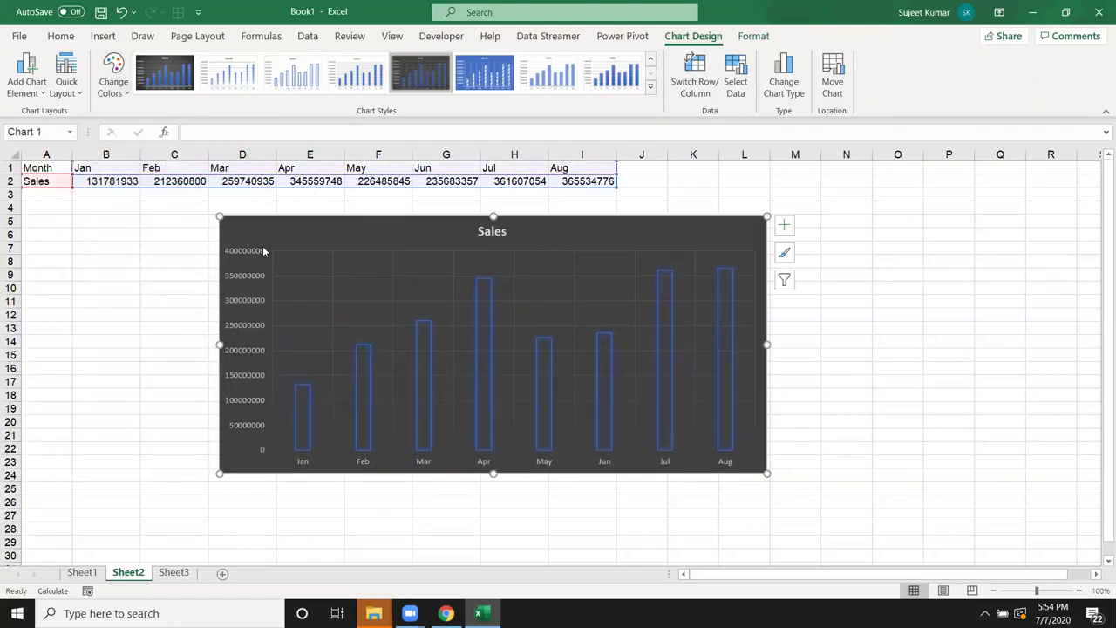
left_click(77, 96)
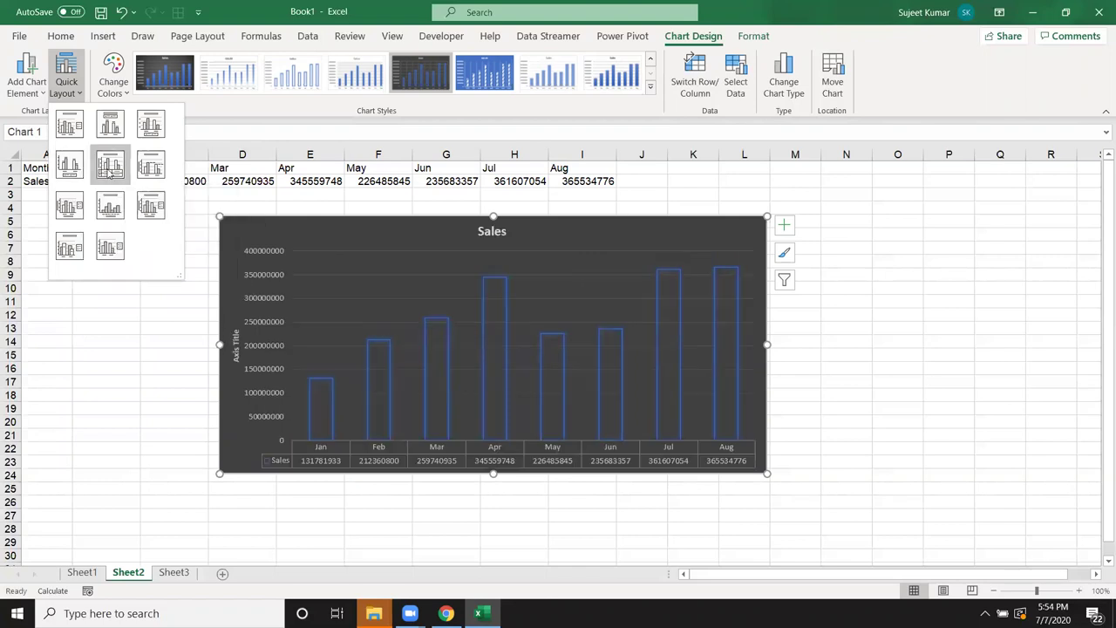
left_click(110, 163)
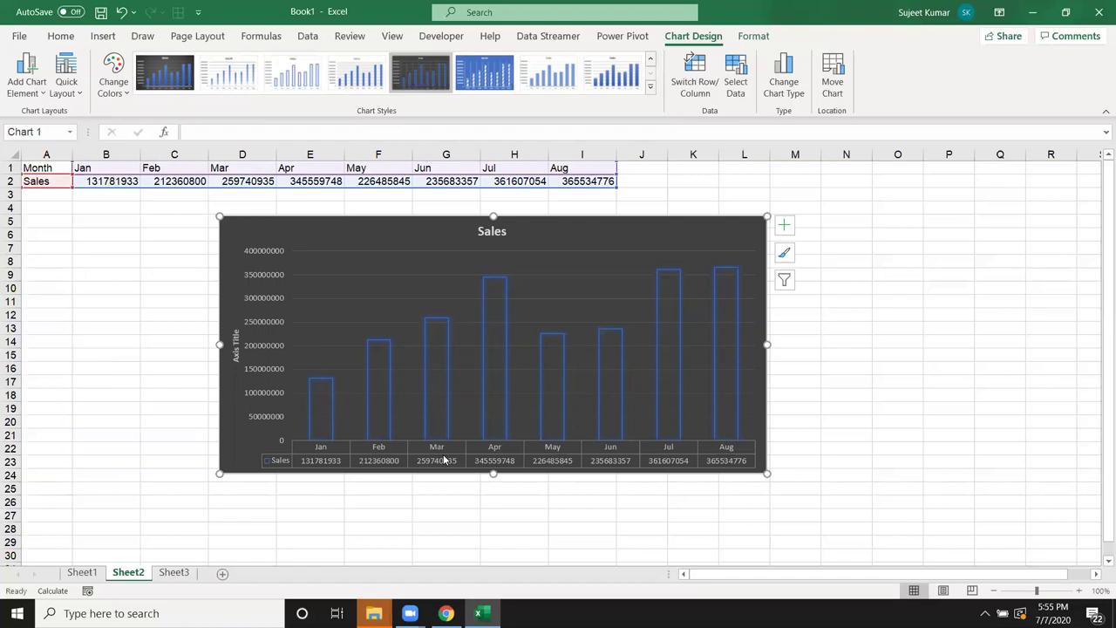
- Open the L-1(Test) workbook from Recent and go to sheet 9's joining figures
left_click(91, 369)
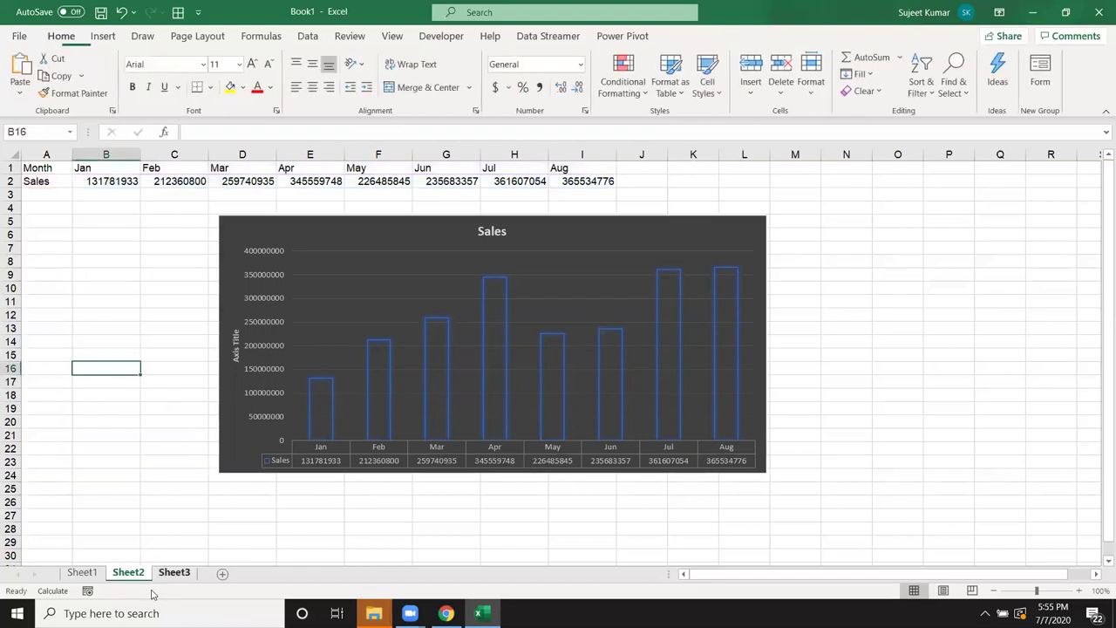
left_click(166, 575)
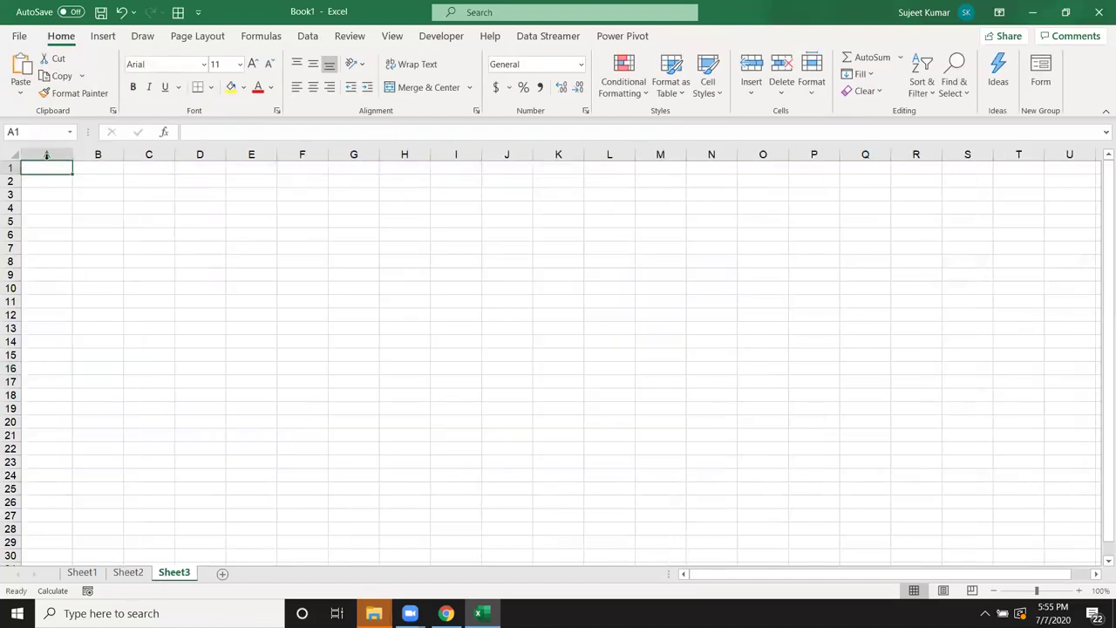
left_click(19, 36)
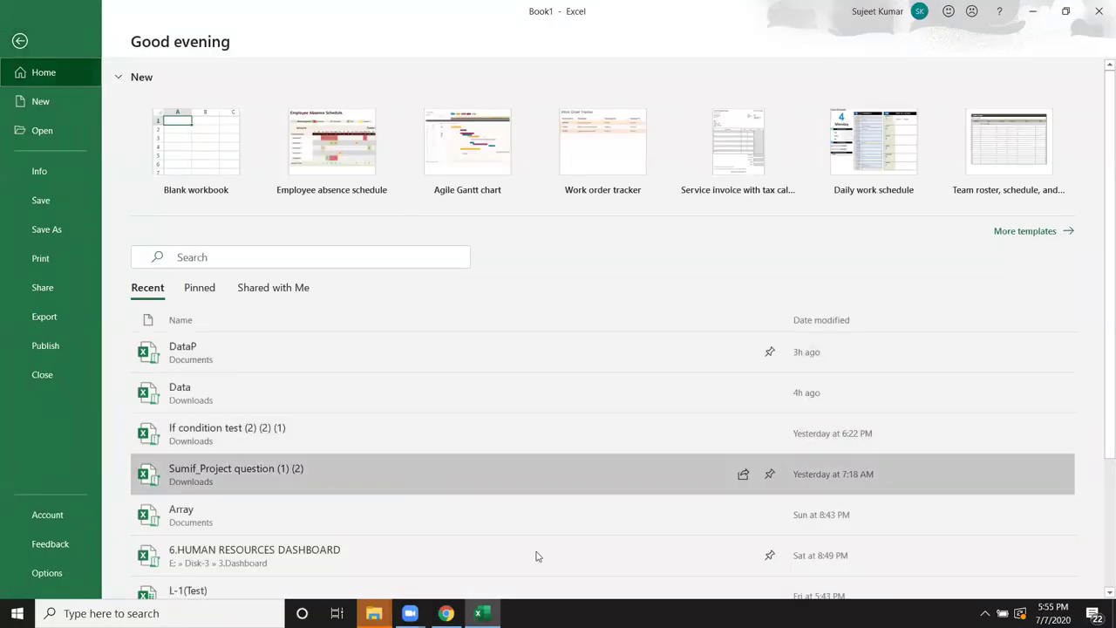
scroll(441, 514, "down", 2)
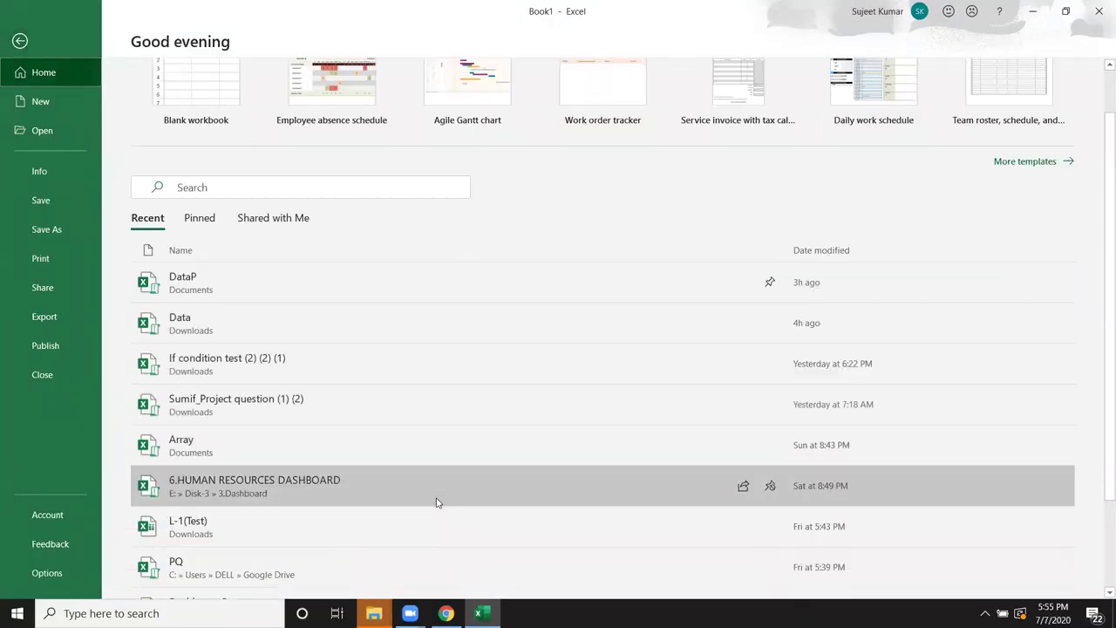
left_click(401, 525)
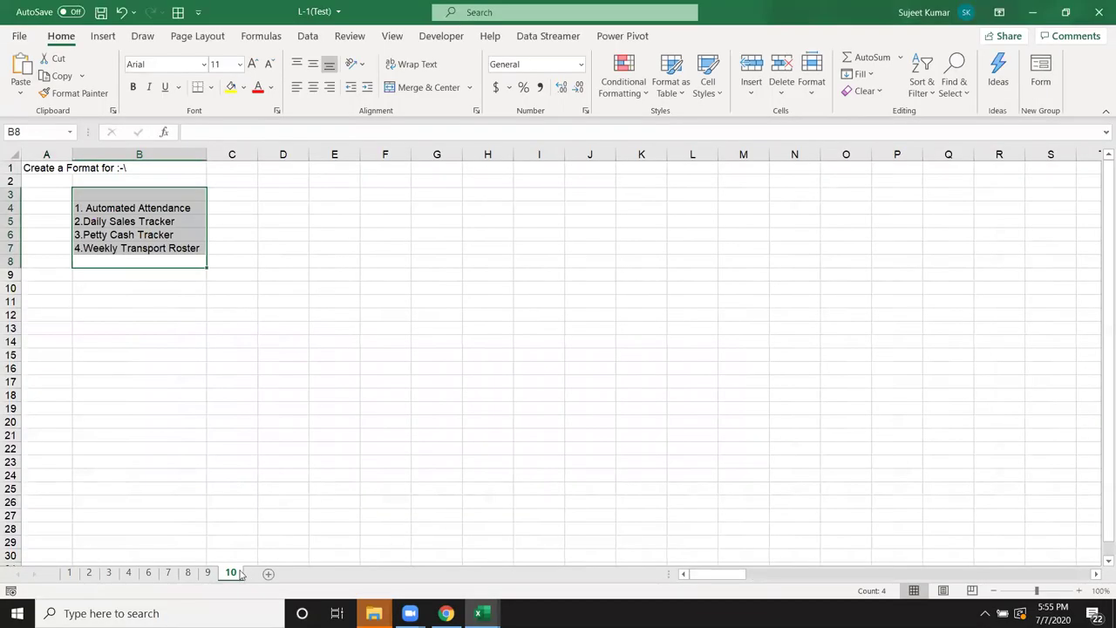
left_click(212, 574)
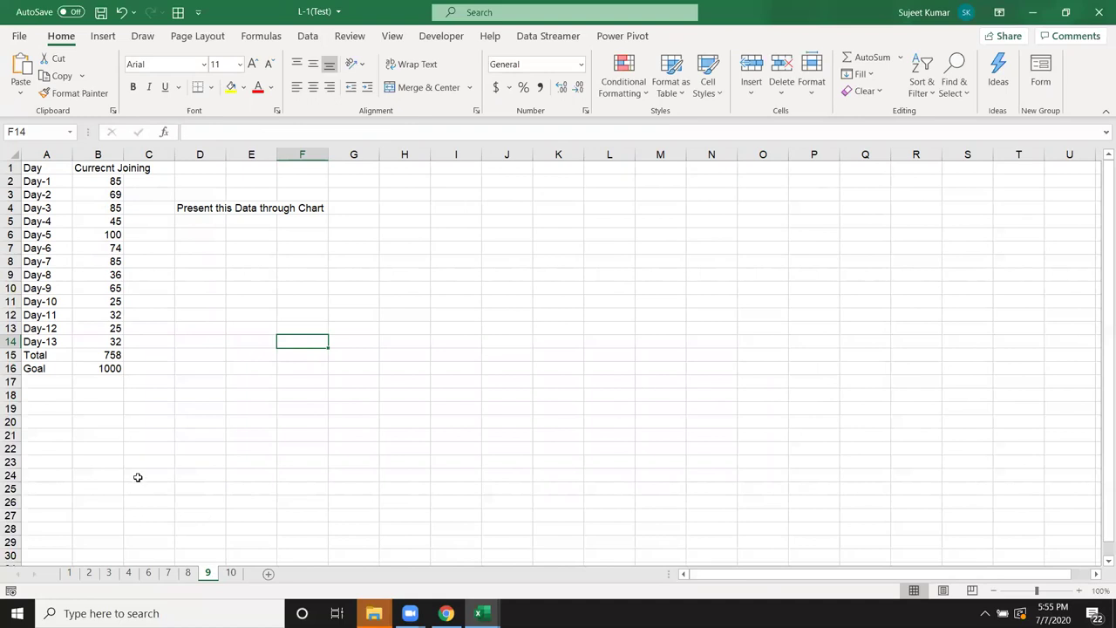
mouse_move(101, 181)
left_mouse_down()
mouse_move(115, 342)
mouse_move(91, 356)
mouse_move(107, 370)
left_mouse_up()
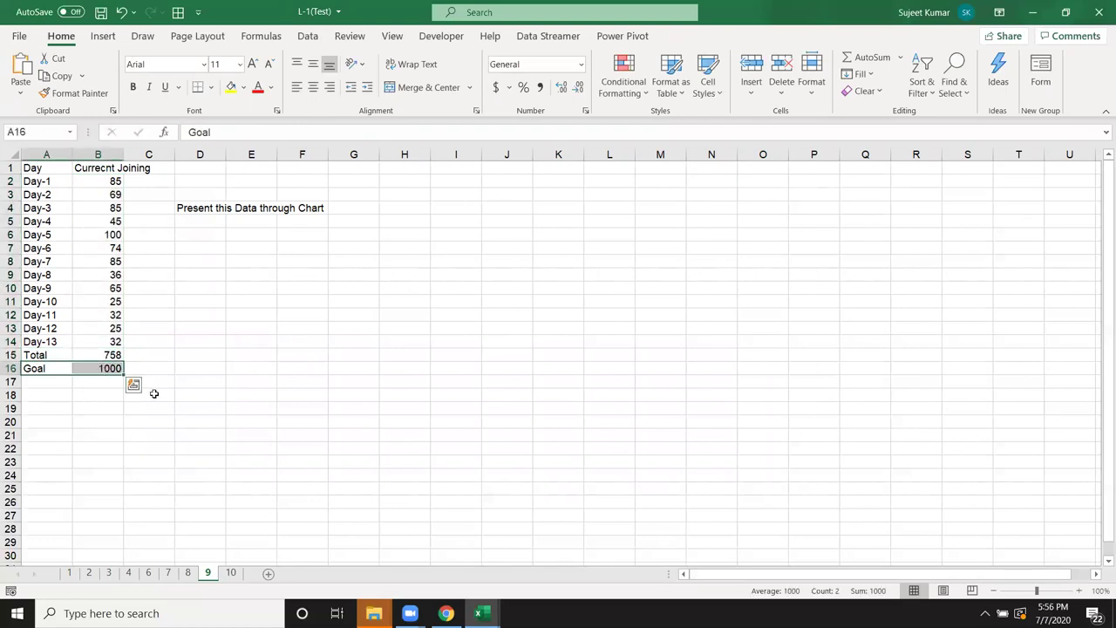
- Label A17 'Achive %' and enter =B15/B16 in B17
left_click(35, 382)
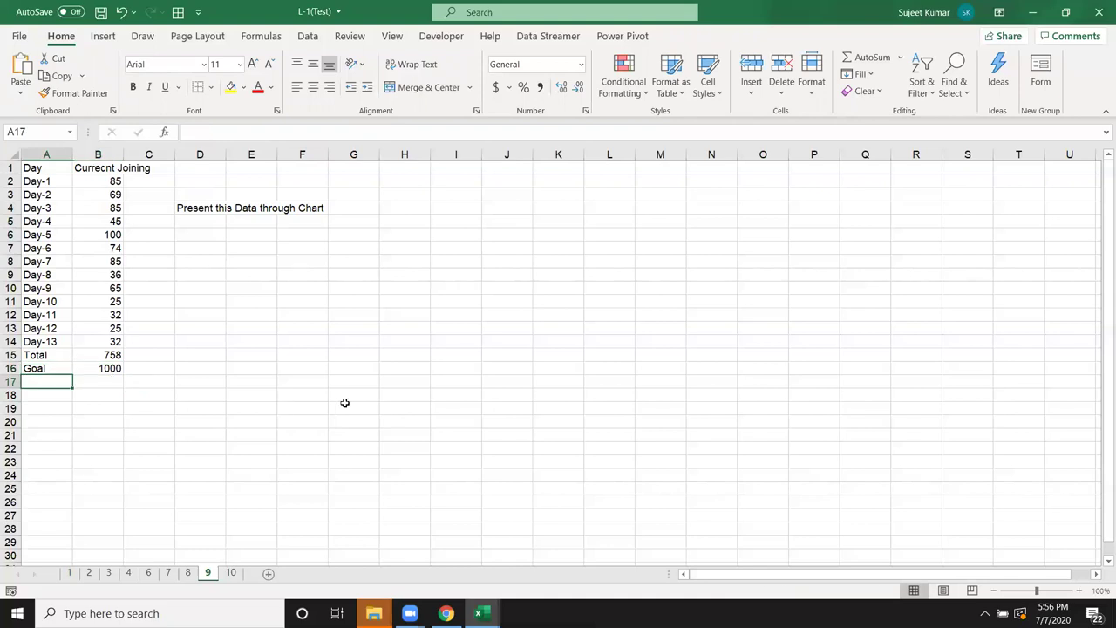
type("Achived")
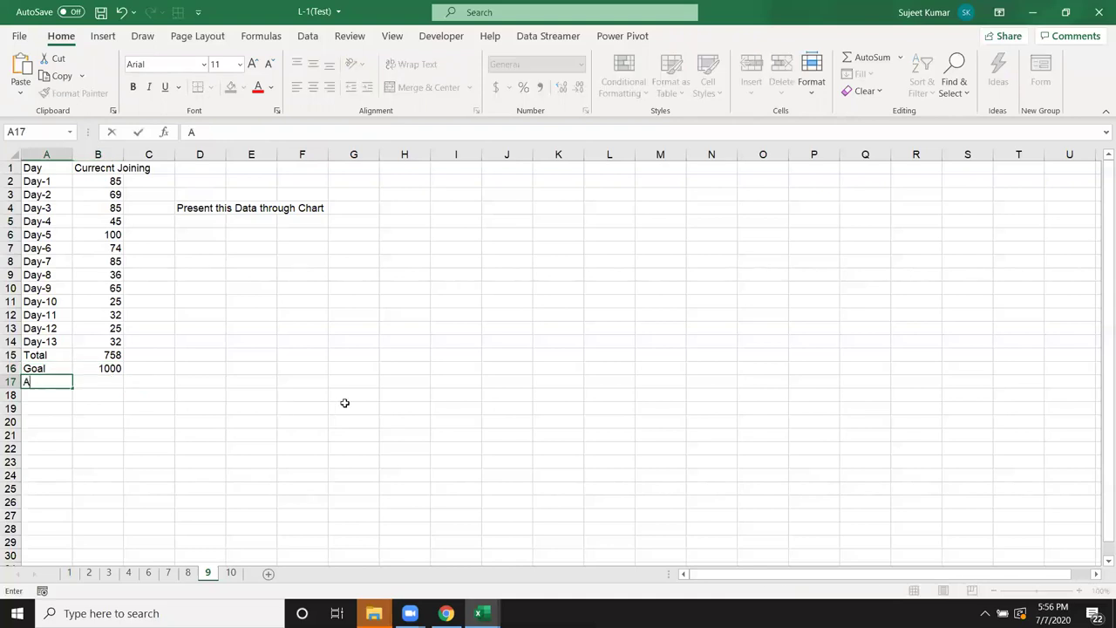
key("BackSpace")
type("%")
key("Tab")
type("=")
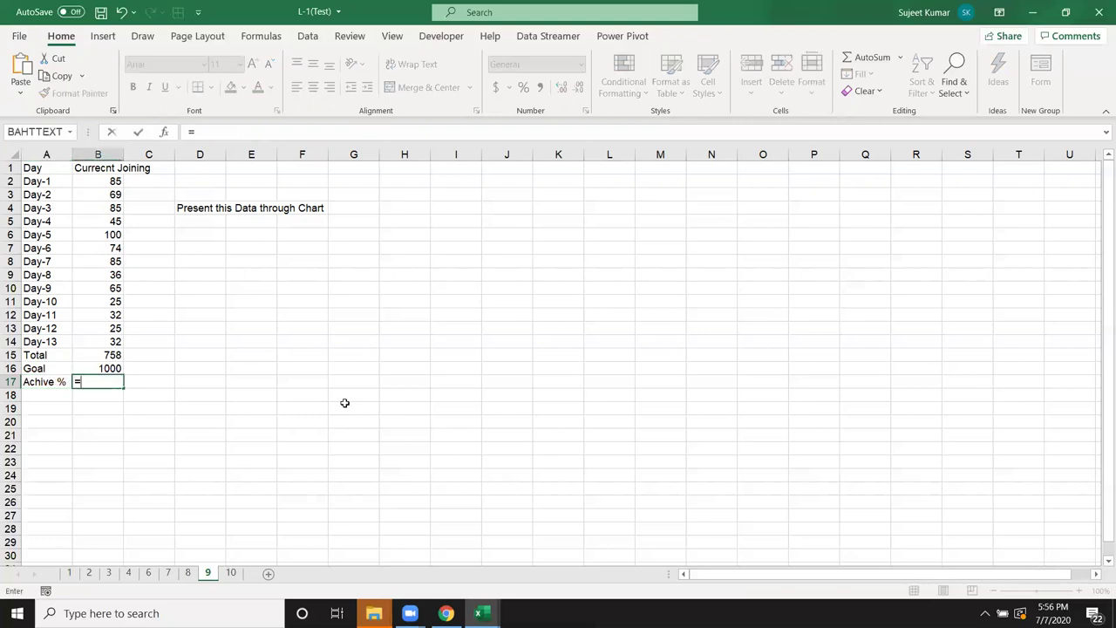
type("B15/B16")
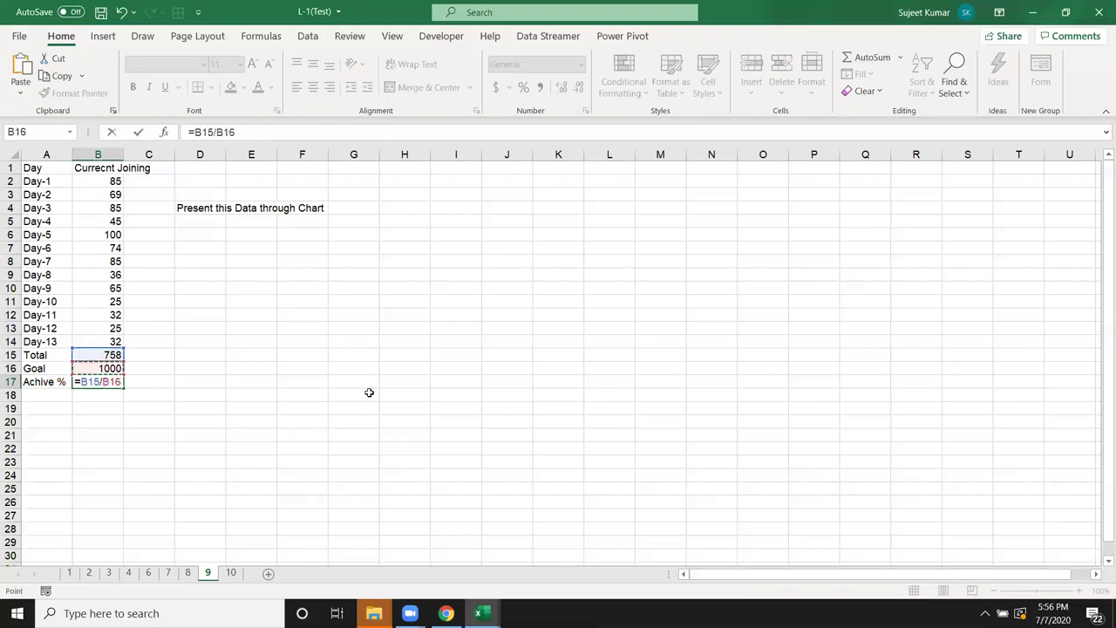
key("Return")
- Format B17 with Percent Style so it shows 76%
key("Up")
key("Right")
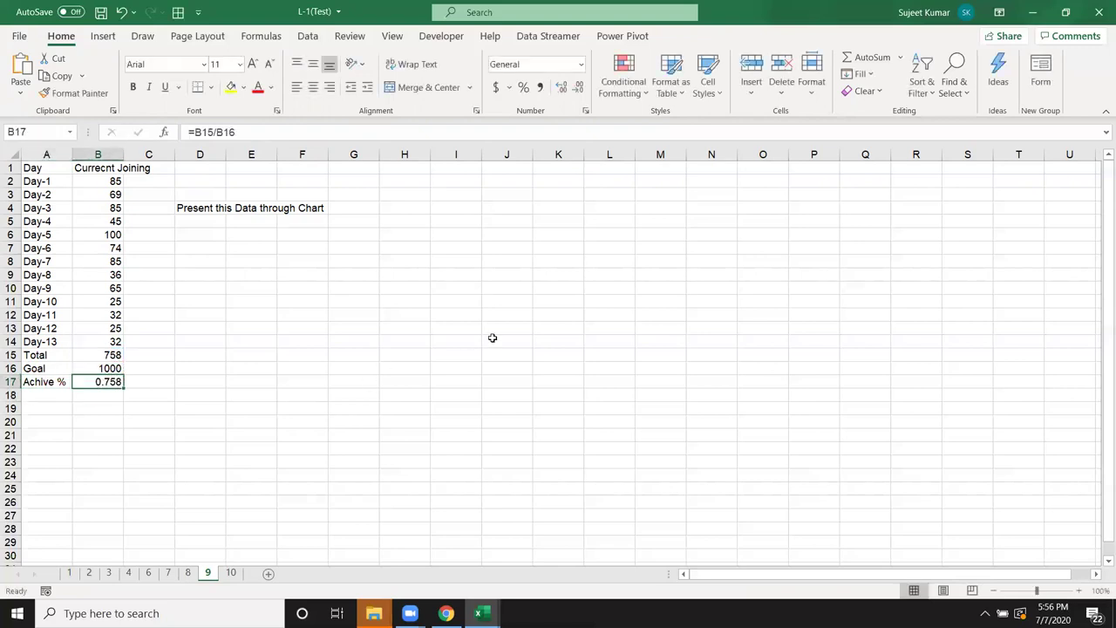
left_click(523, 88)
left_click(371, 263)
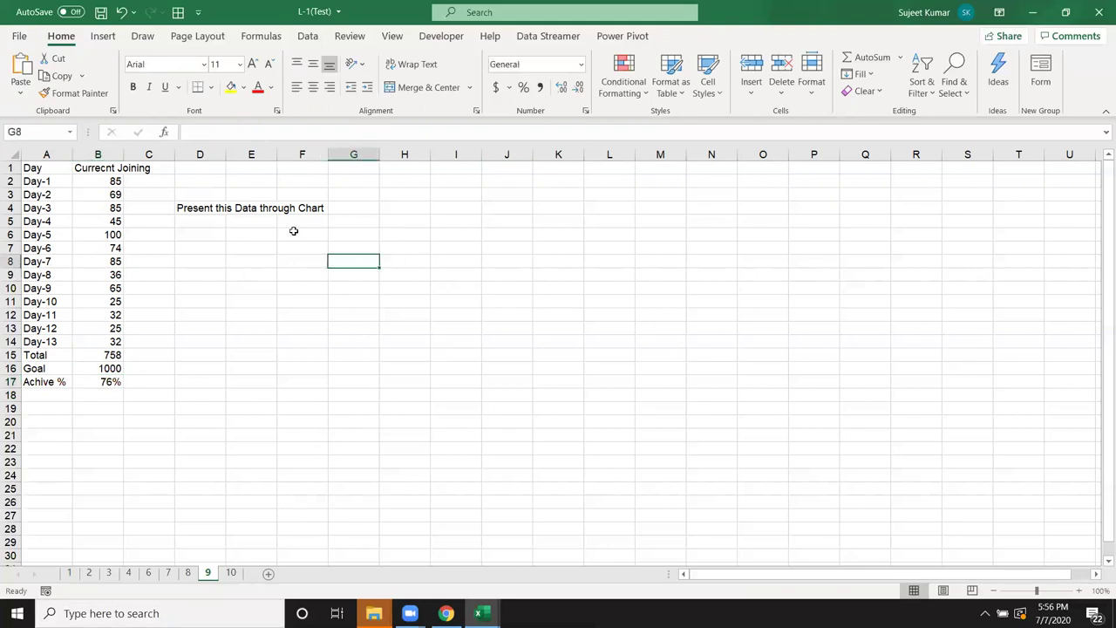
left_click(105, 394)
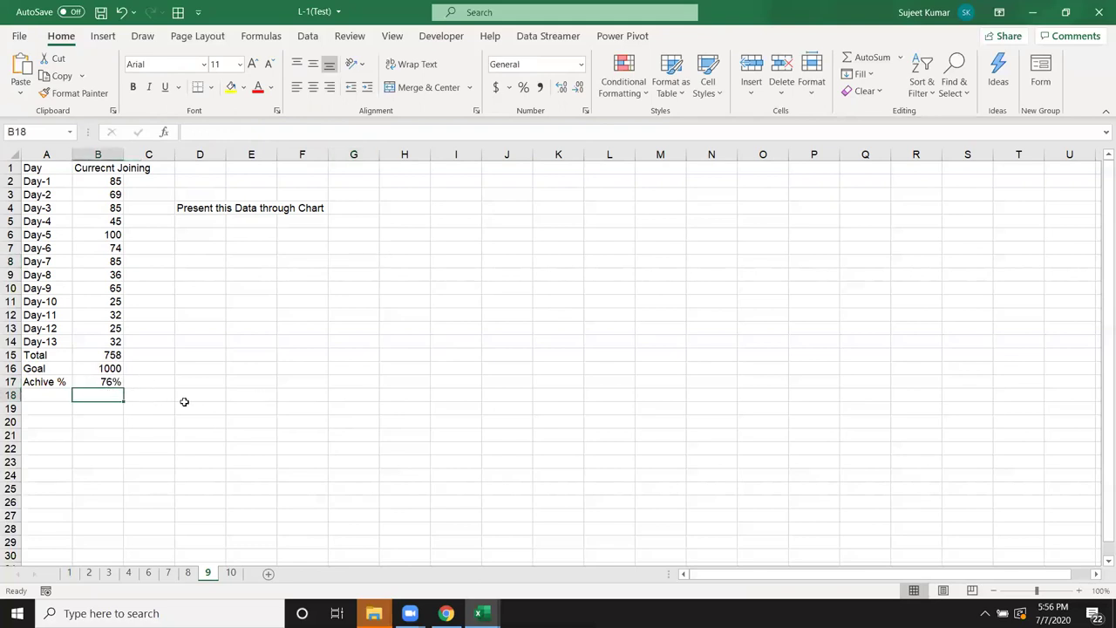
- Link helper cell H3 to the achievement cell with =B17
left_click(383, 192)
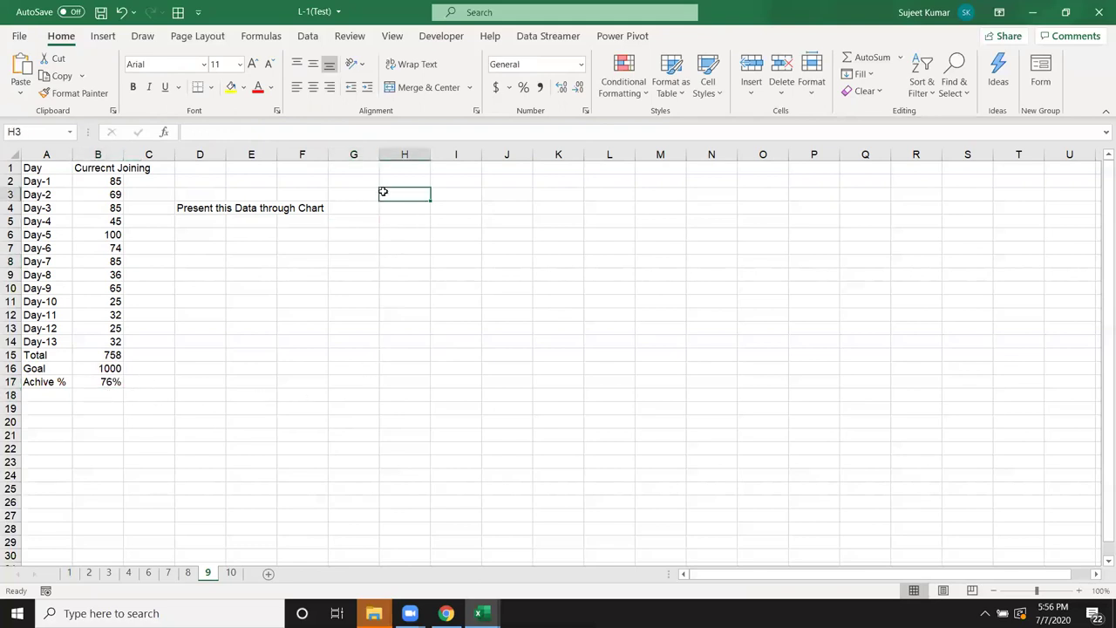
type("=")
left_click(106, 381)
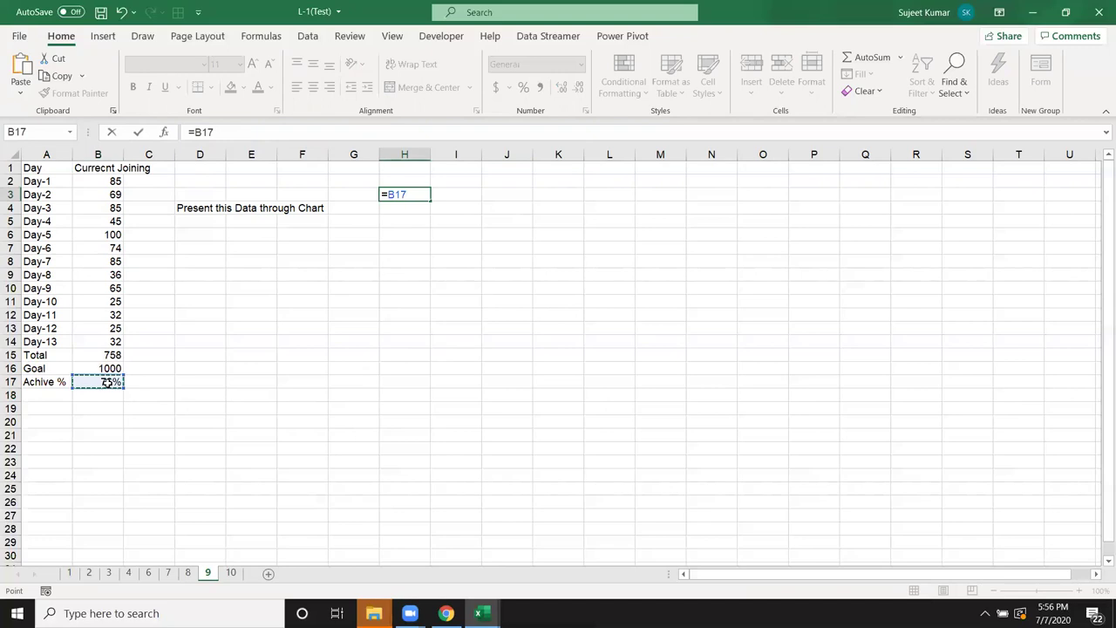
key("Return")
left_click(410, 192)
left_click(411, 206)
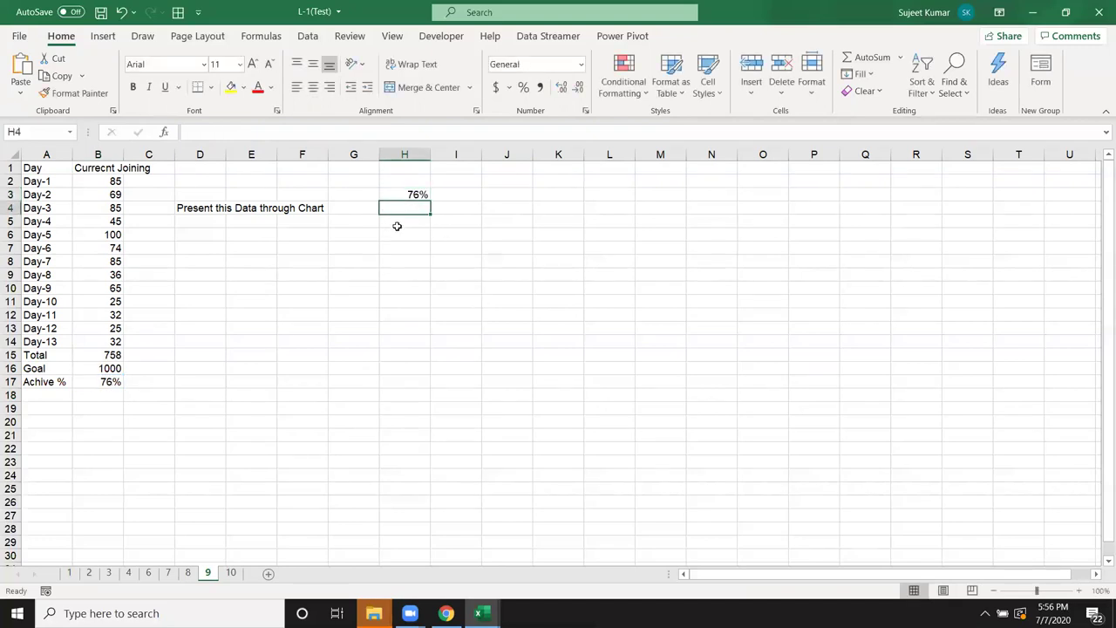
- Enter =H3/2 in H6, =50%-H6 in H7 and 50% in H8
left_click(396, 235)
type("=")
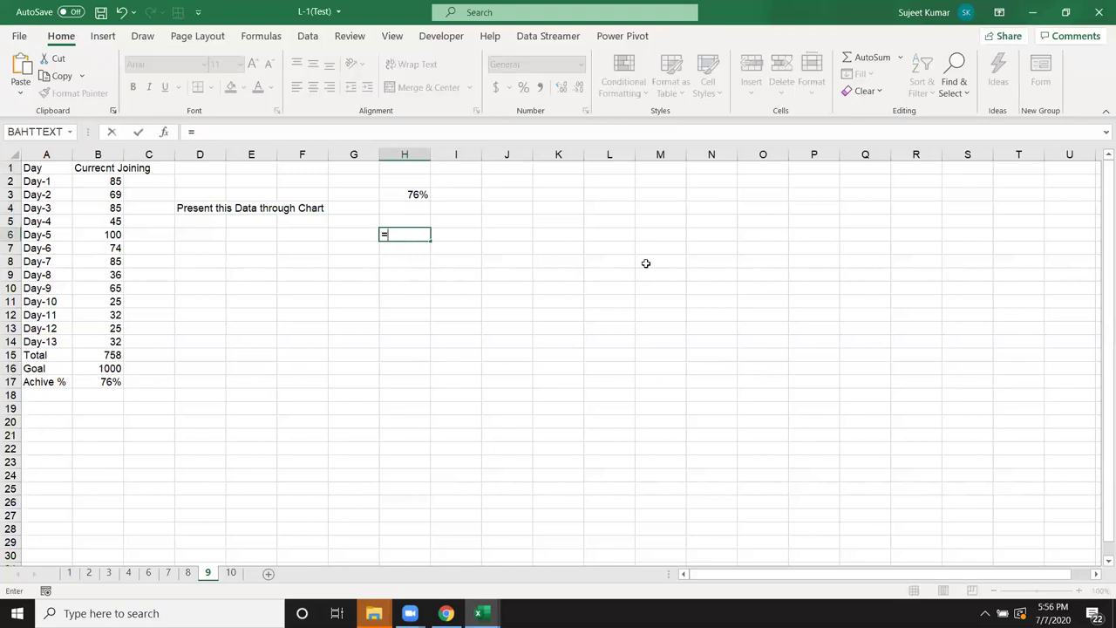
key("Up")
key("Up")
key("Up")
type("/")
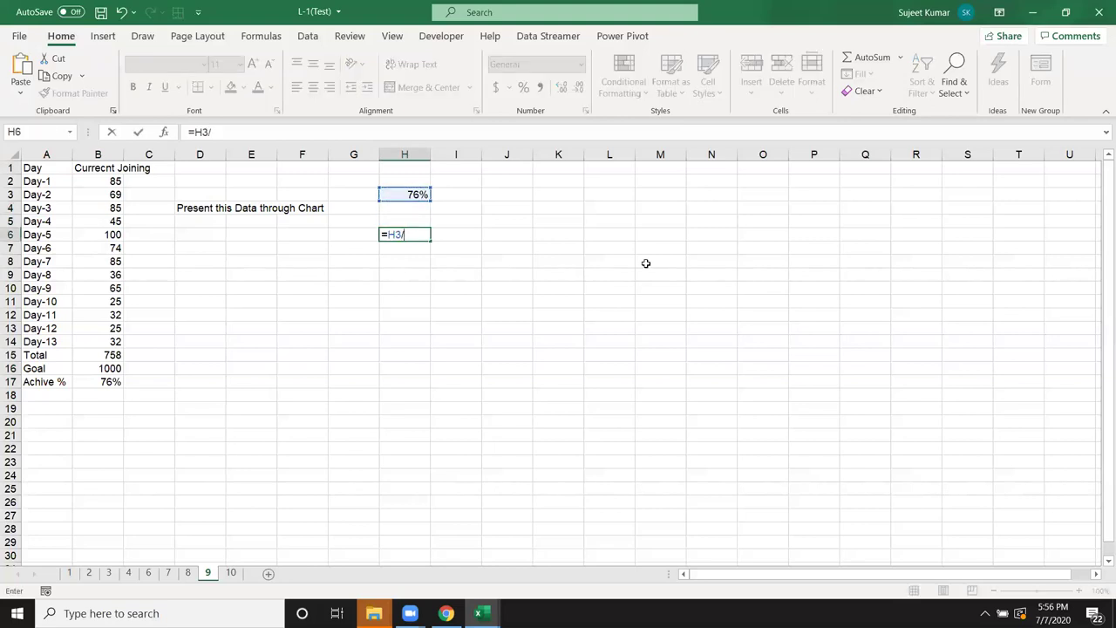
key("Return")
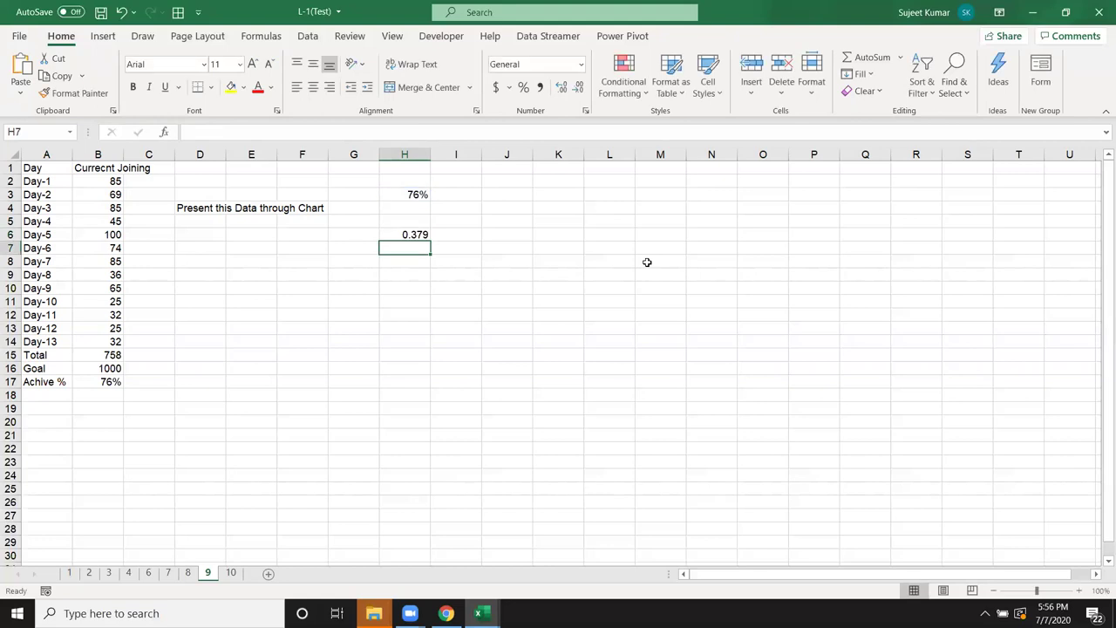
type("=50%-")
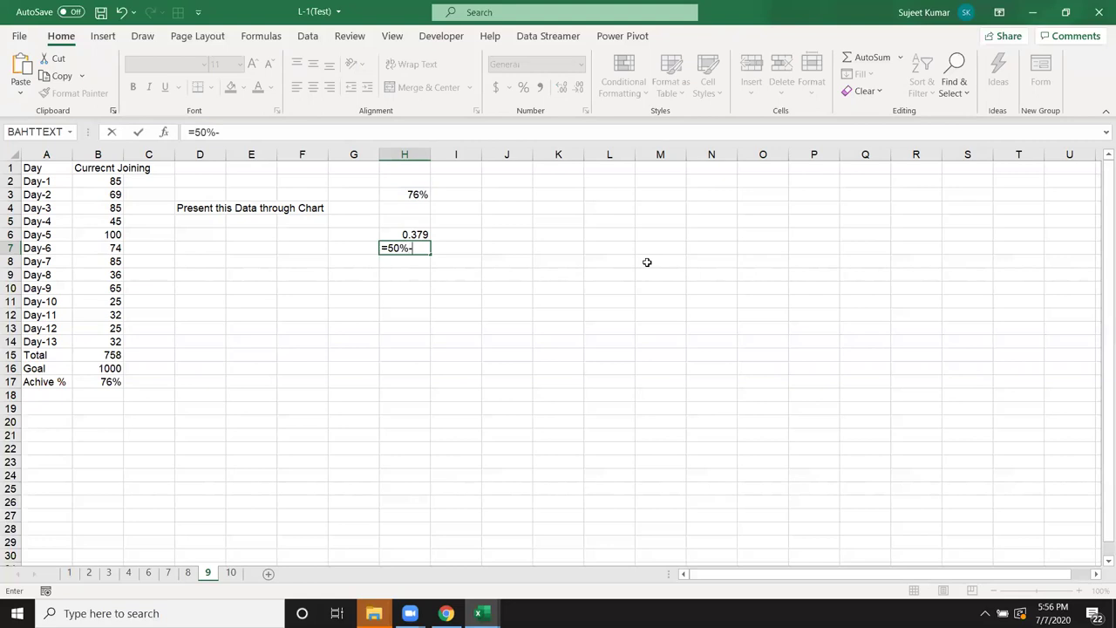
key("Up")
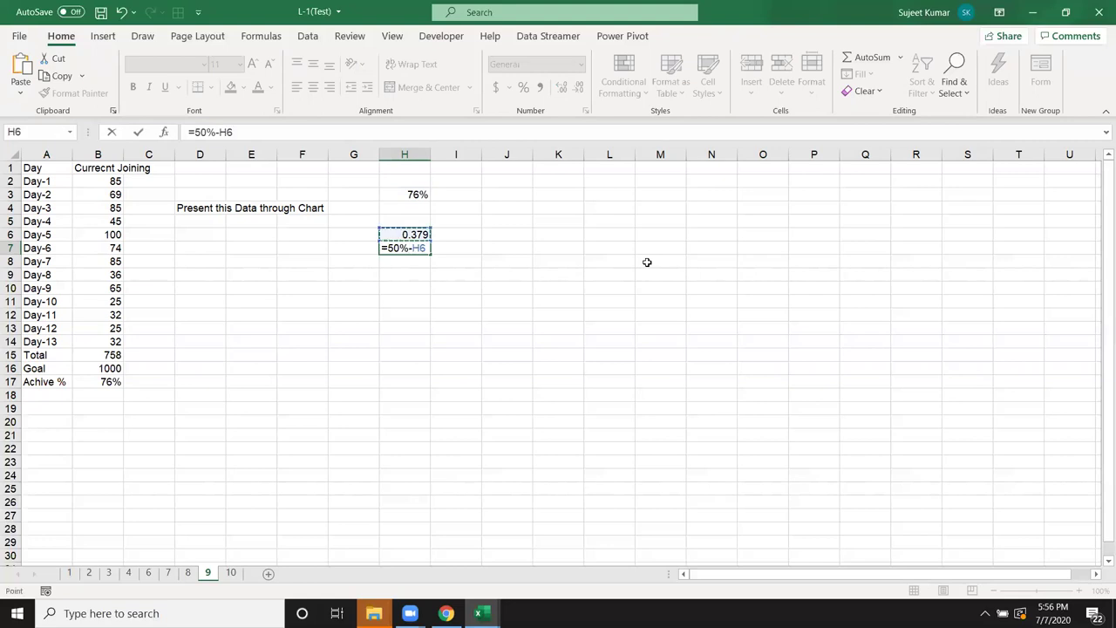
key("Return")
type("50%")
key("Return")
- Check the helper formulas and select the range H6:H8
key("Up")
key("Up")
key("Up")
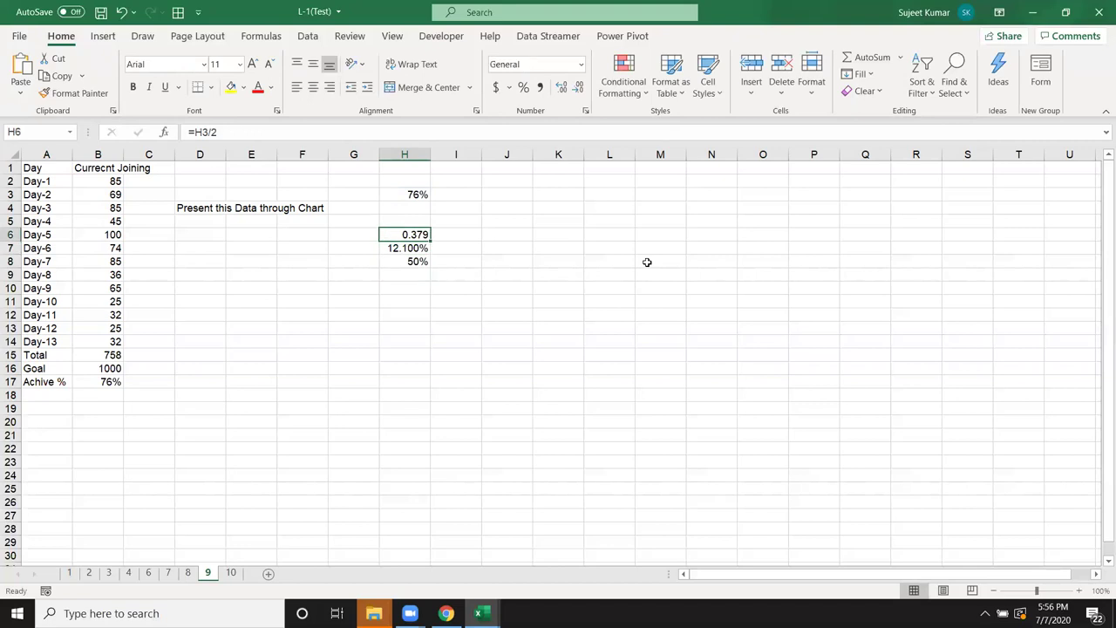
key("shift+Down")
key("shift+Down")
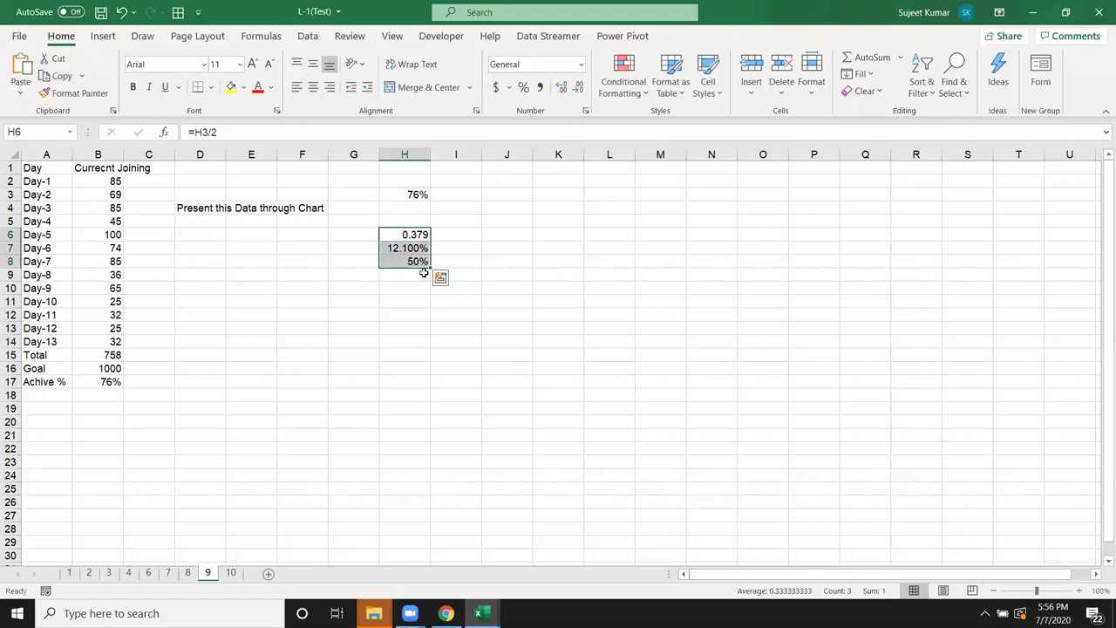
left_click(413, 239)
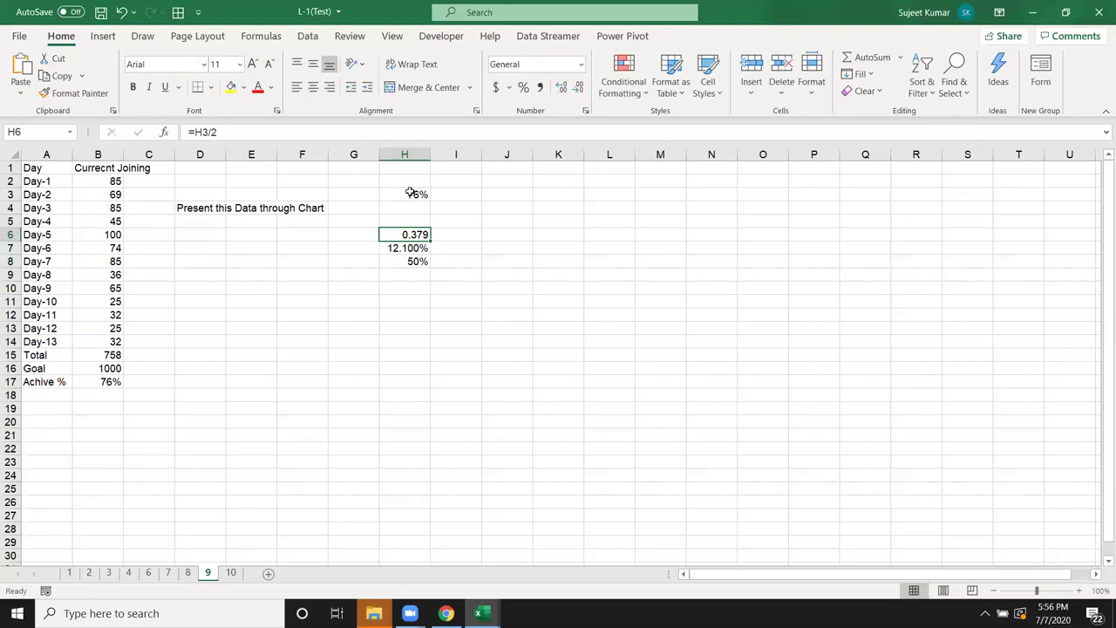
left_click(408, 248)
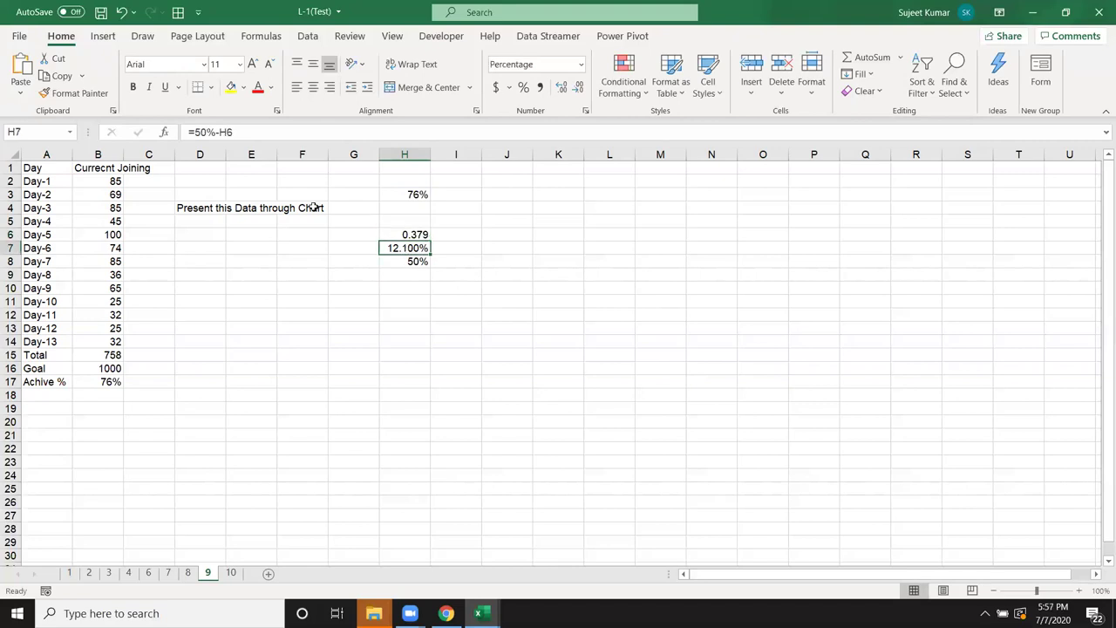
left_click_drag(407, 234, 407, 247)
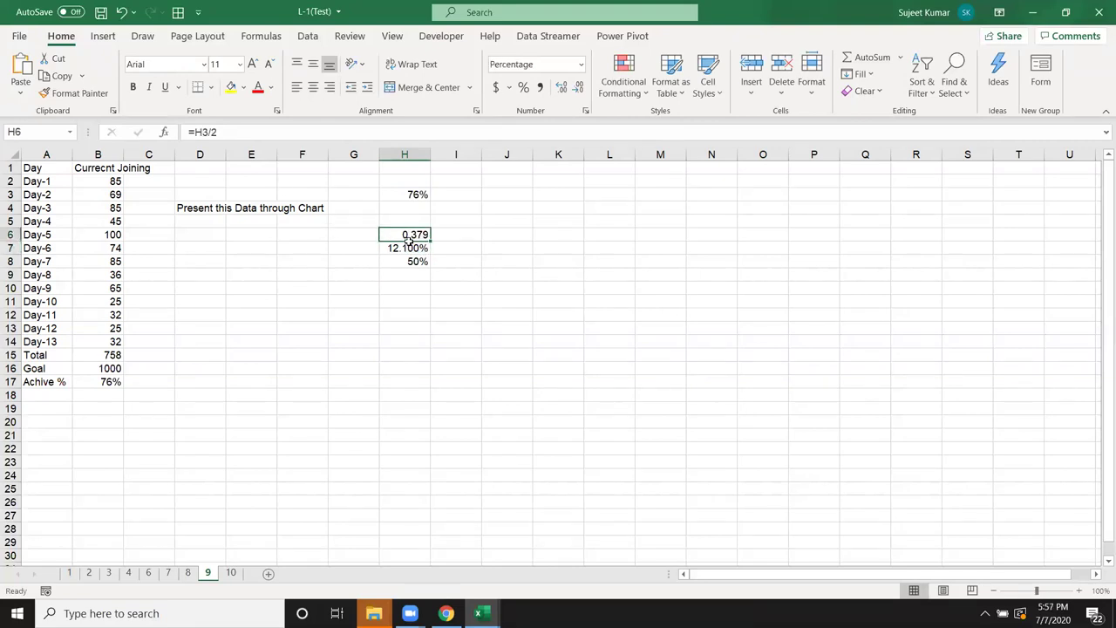
left_click(408, 261)
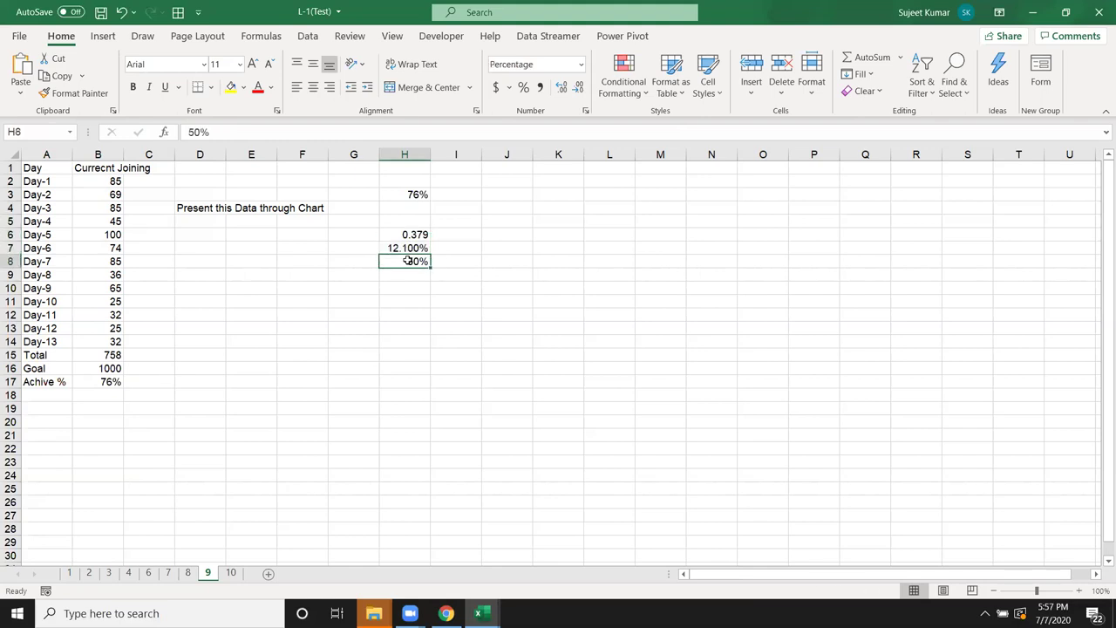
left_click_drag(405, 235, 408, 260)
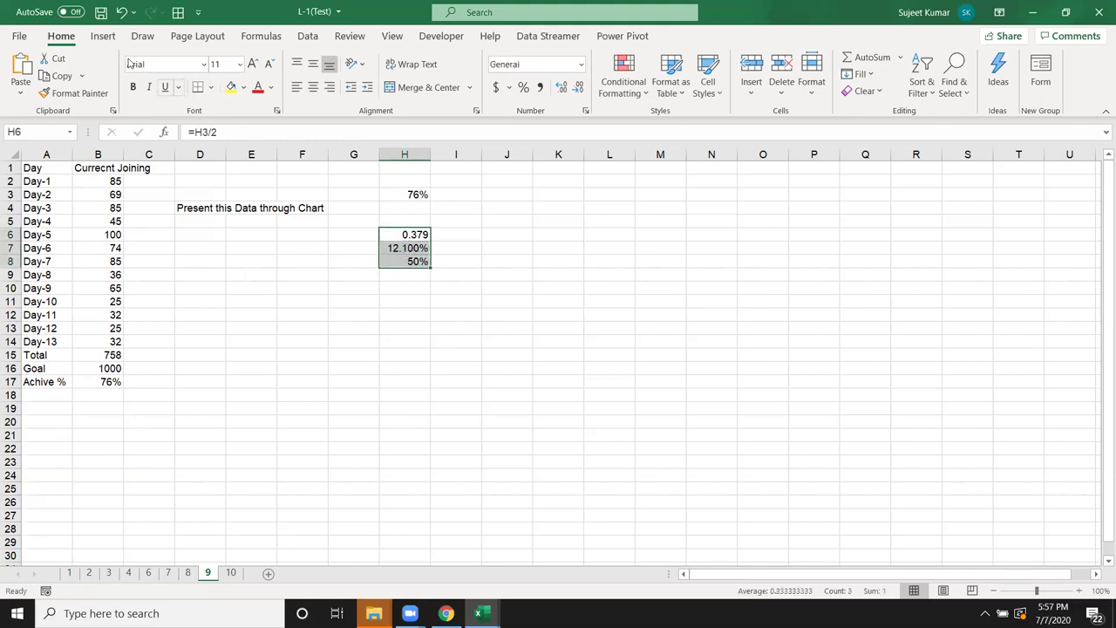
- Insert a 2-D pie of H6:H8, then enlarge it and place it beside the helper cells
left_click(103, 39)
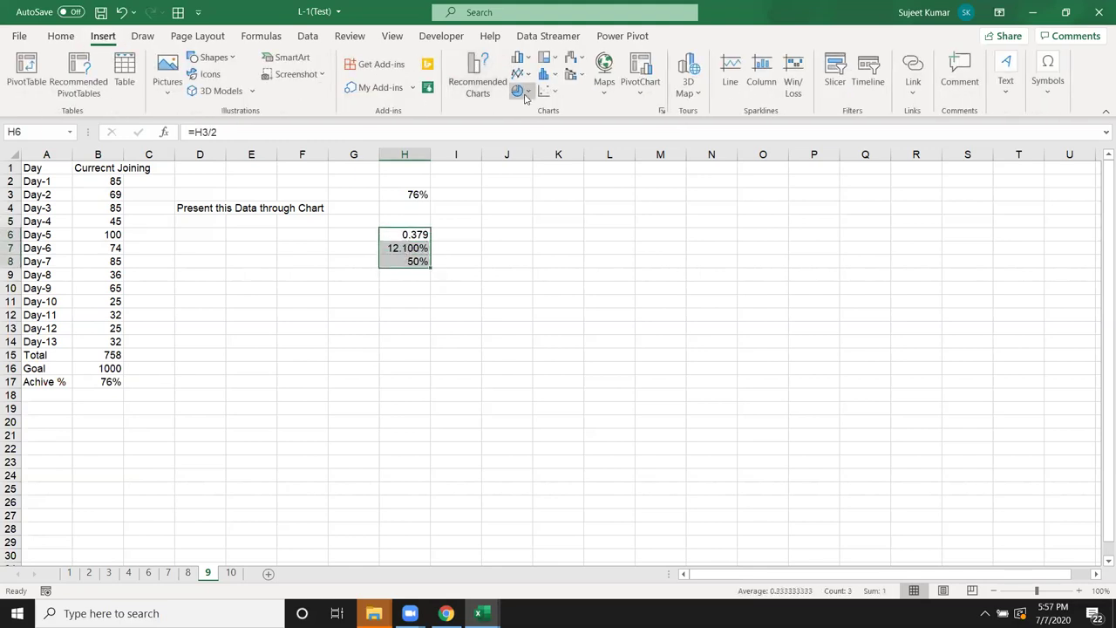
left_click(523, 92)
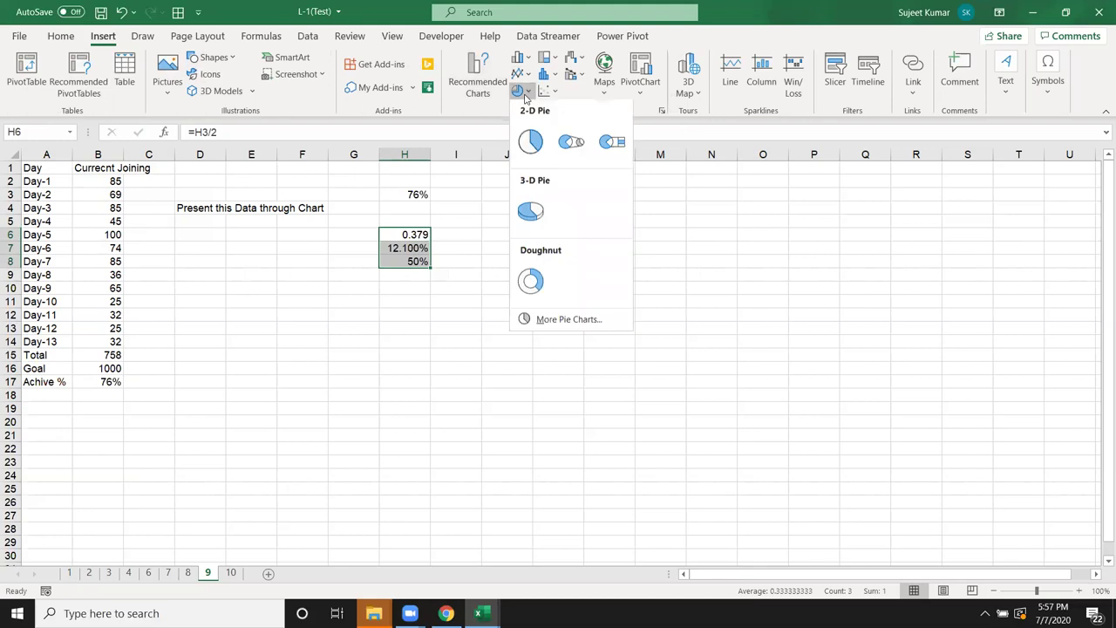
left_click(529, 155)
mouse_move(400, 270)
left_mouse_down()
mouse_move(508, 270)
mouse_move(493, 225)
left_mouse_up()
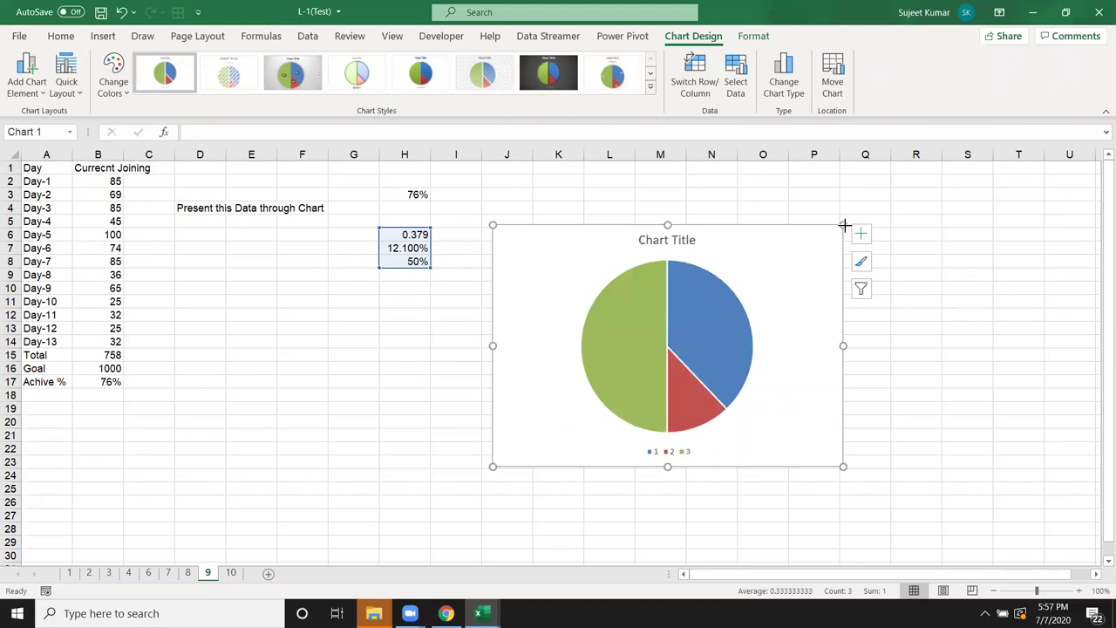
left_click_drag(843, 226, 889, 204)
left_click_drag(518, 215, 494, 233)
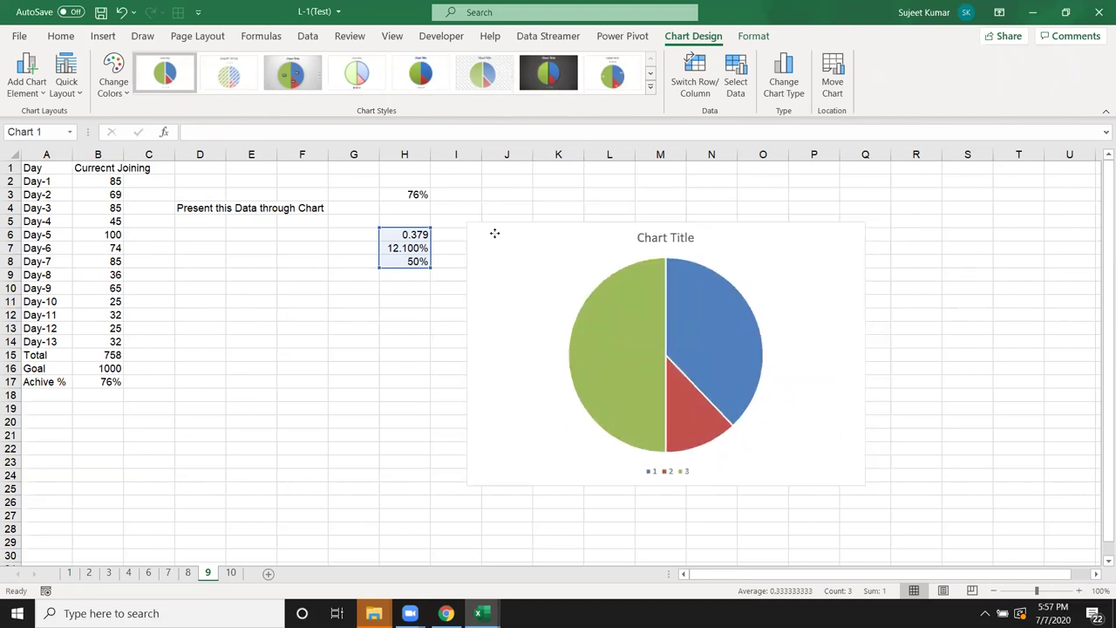
- Set the pie series' Angle of first slice to 270° in Format Data Series
right_click(634, 328)
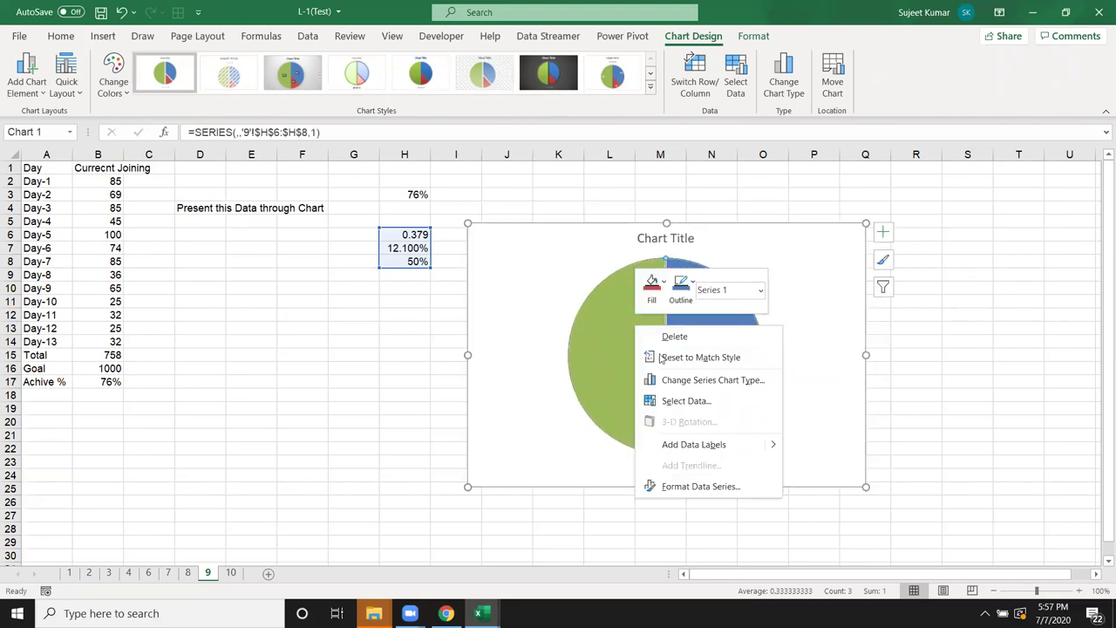
left_click(708, 487)
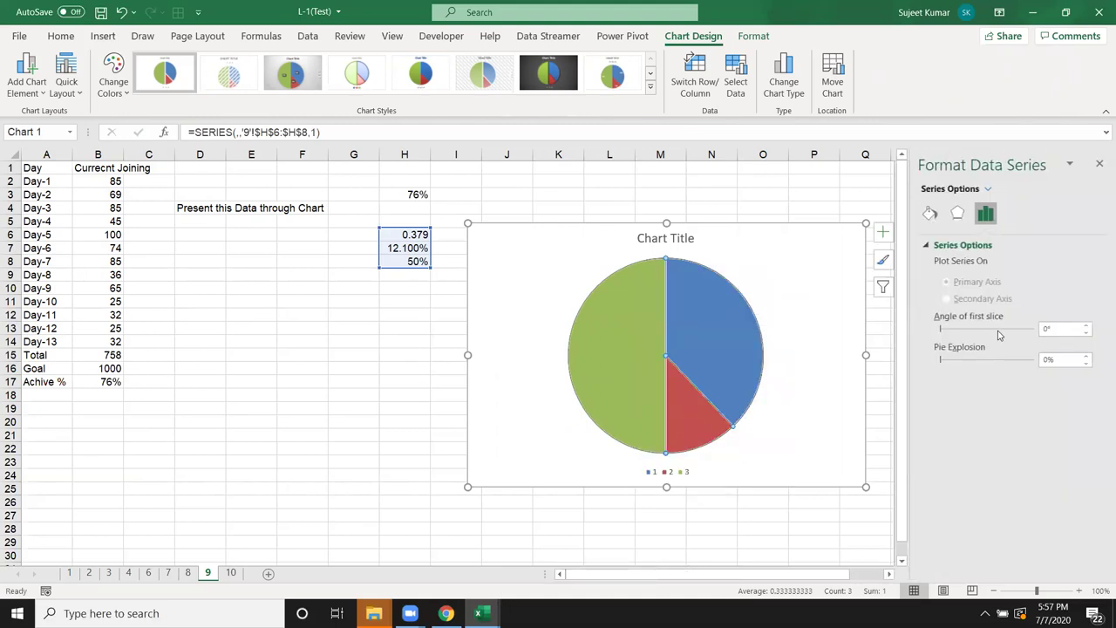
left_click(999, 335)
left_click(1008, 337)
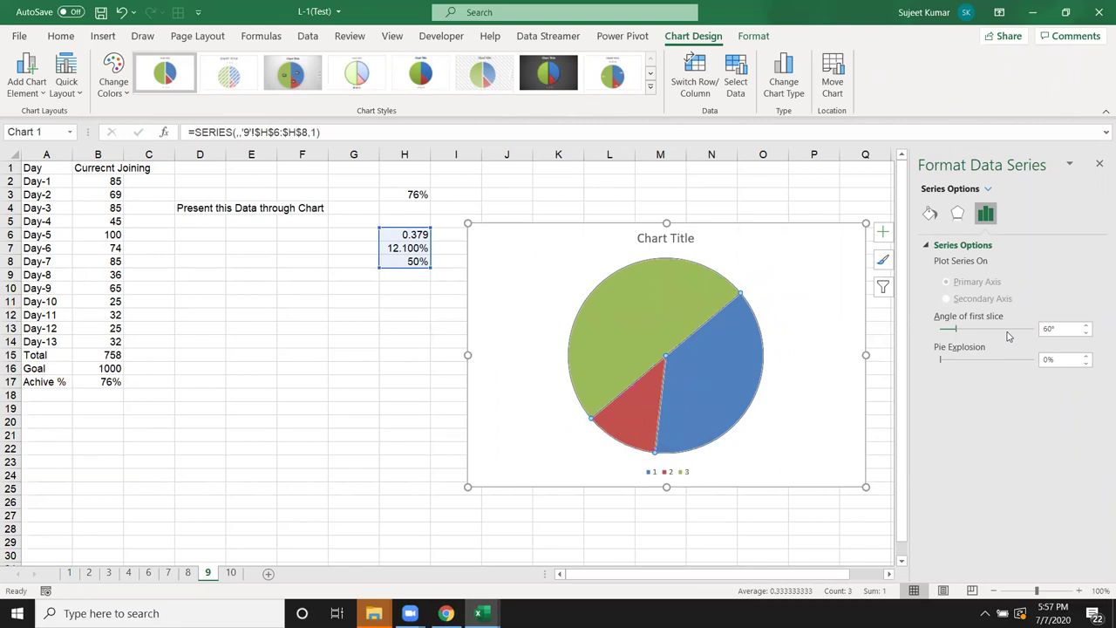
double_click(1062, 335)
type("2")
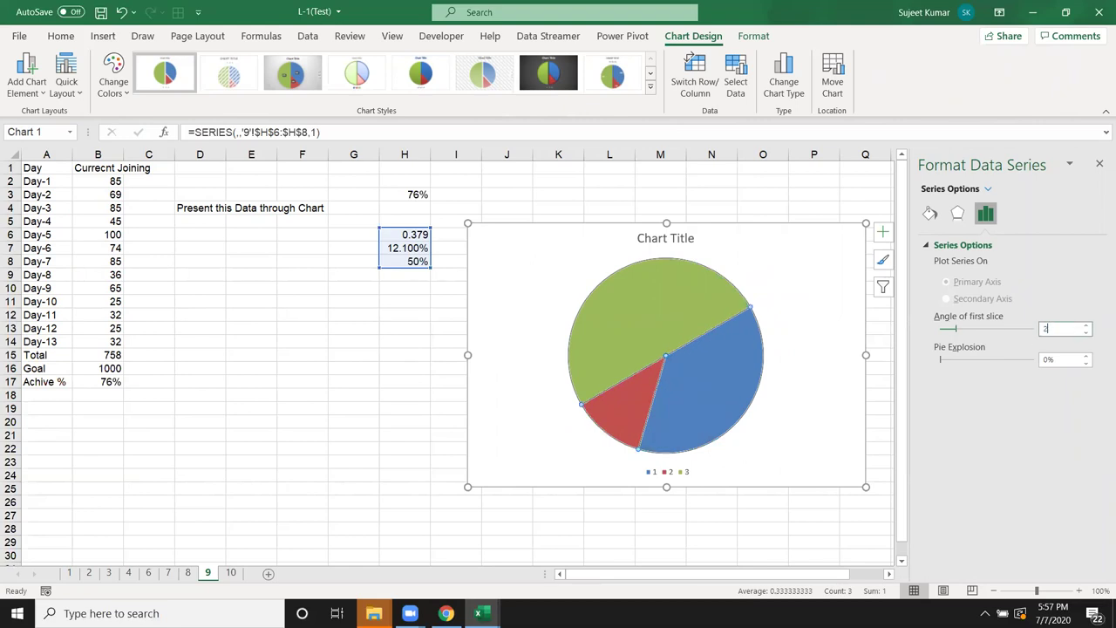
key("Return")
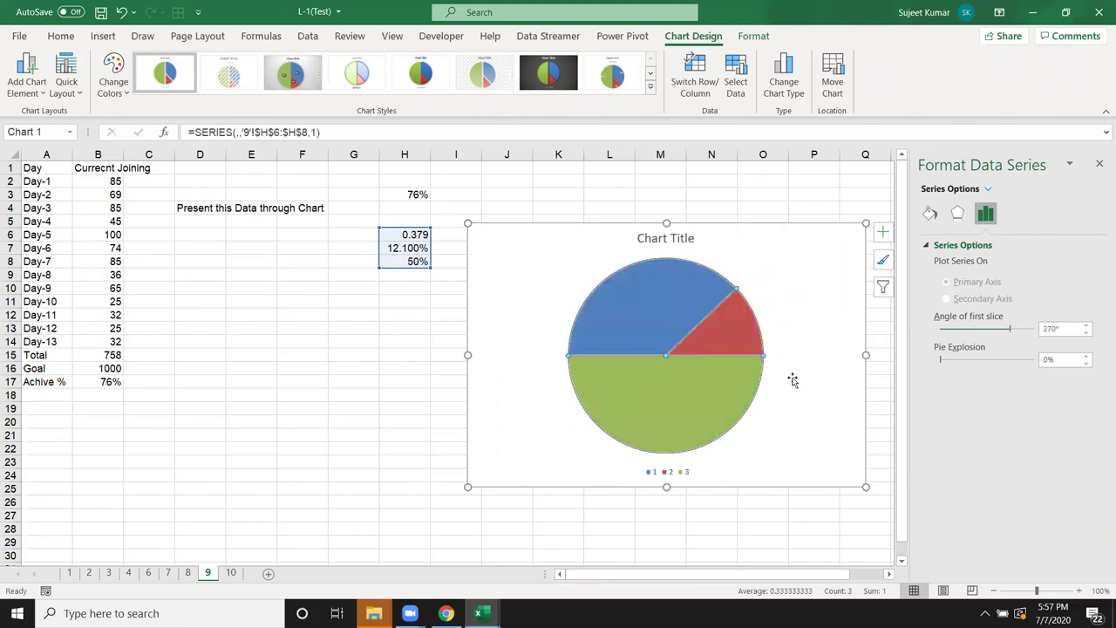
left_click(791, 380)
left_click(729, 381)
- Hide the 50% slice with No fill and No line, leaving a semicircle
left_click(727, 378)
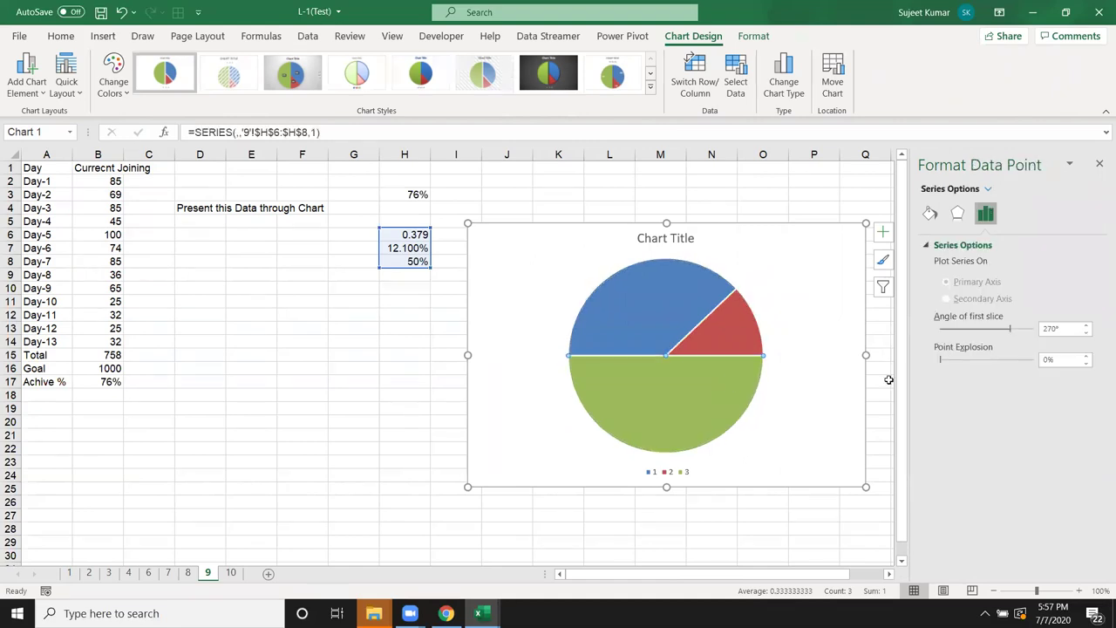
left_click(929, 214)
left_click(940, 245)
left_click(957, 266)
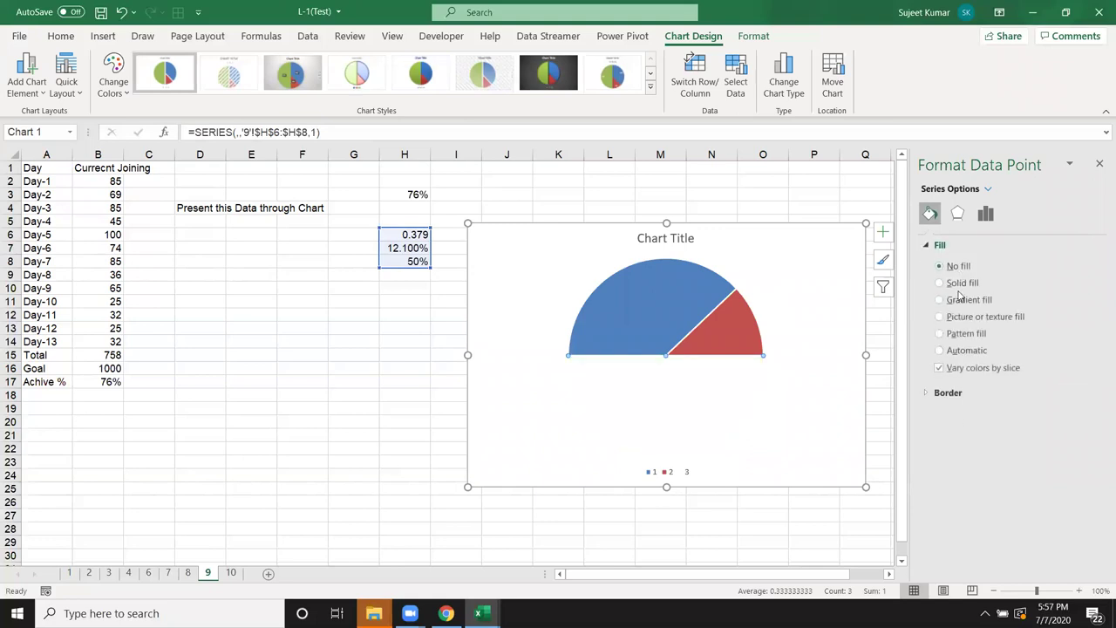
left_click(956, 392)
left_click(959, 413)
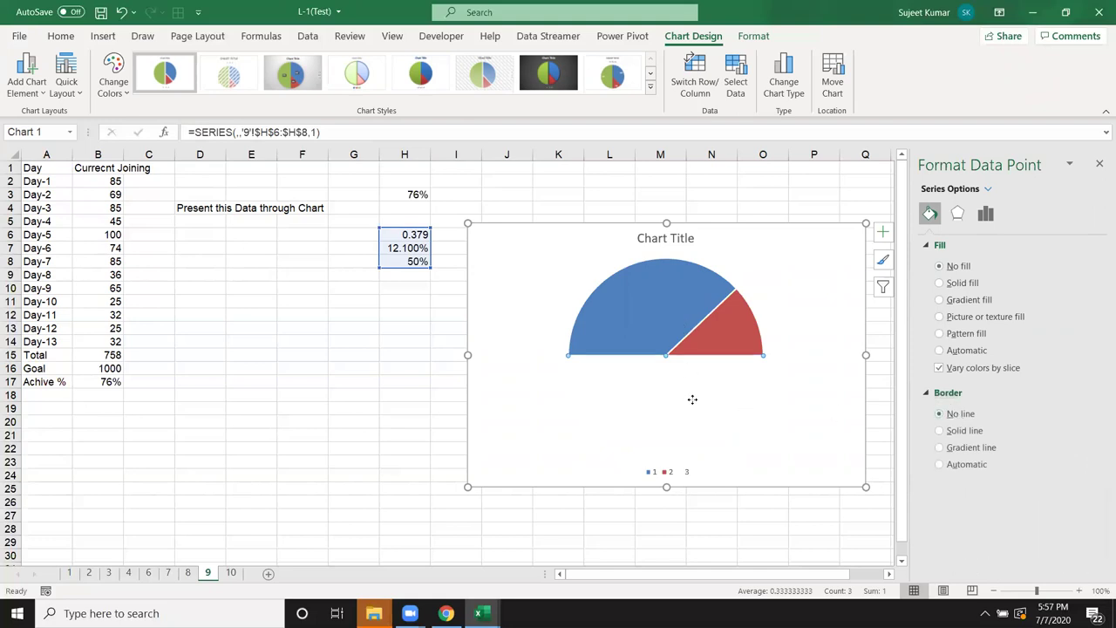
- Give the large blue slice a white border and a light grey solid fill
left_click(660, 321)
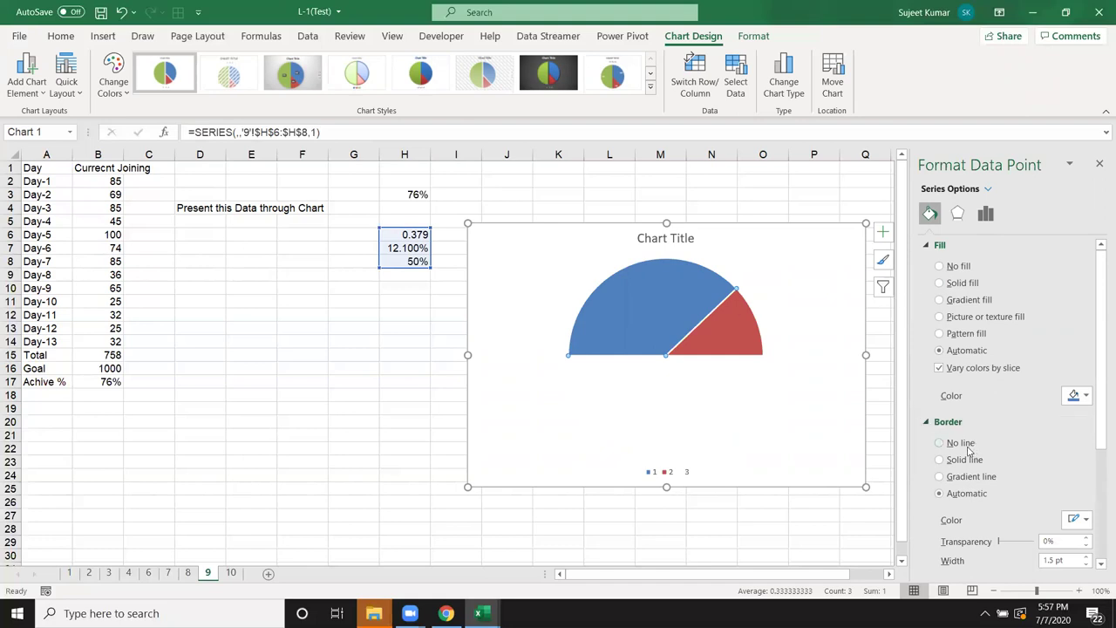
left_click(1076, 519)
left_click(1004, 411)
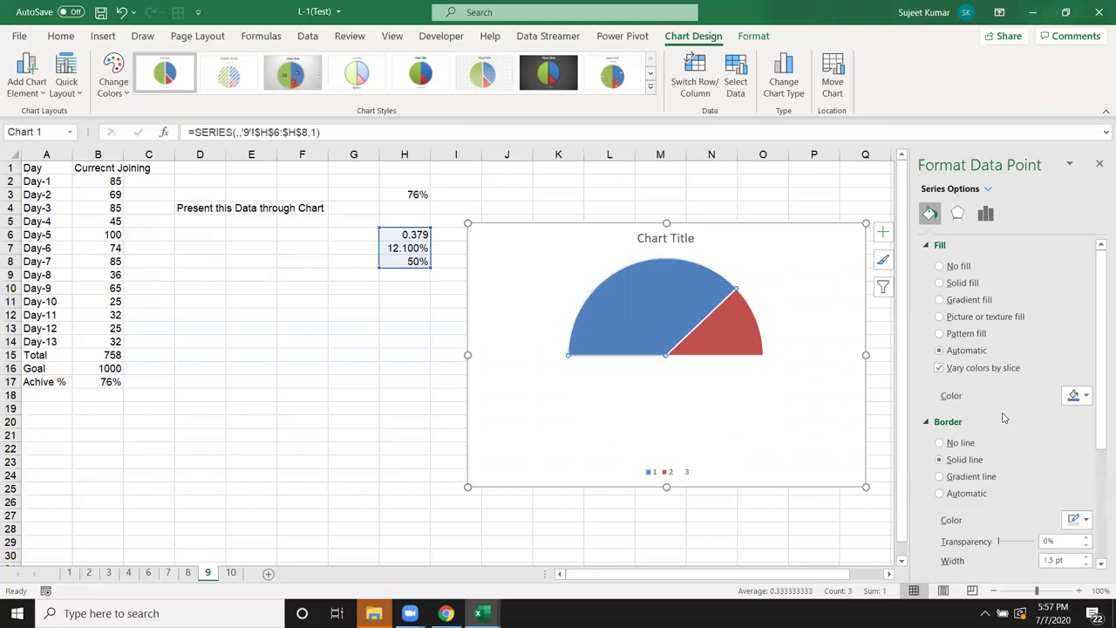
scroll(1081, 526, "down", 1)
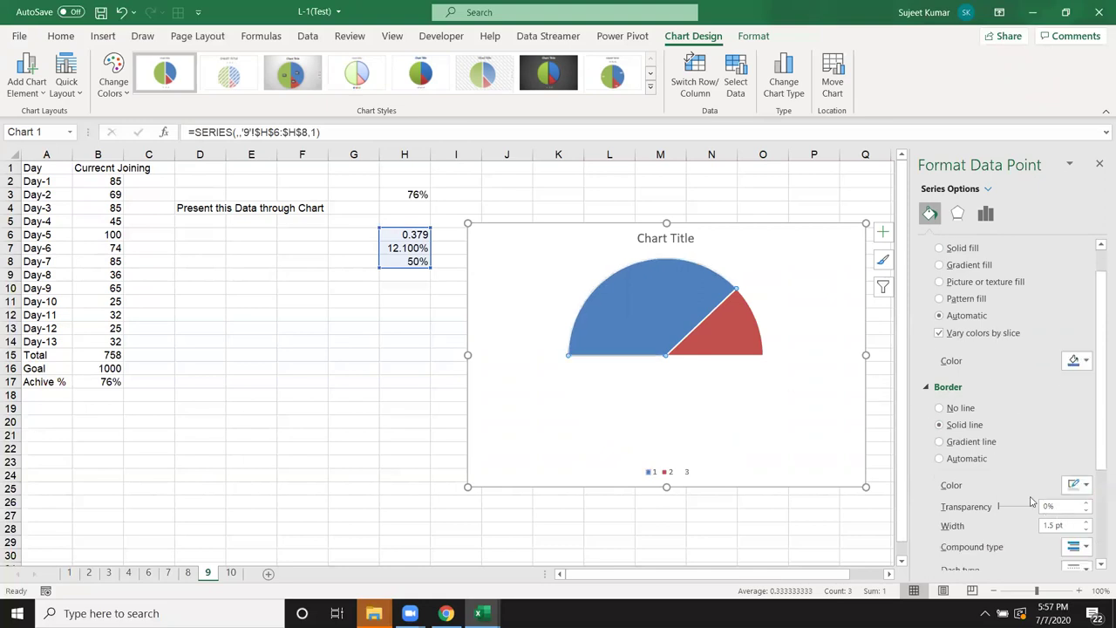
left_click(926, 387)
left_click(940, 282)
left_click(1076, 395)
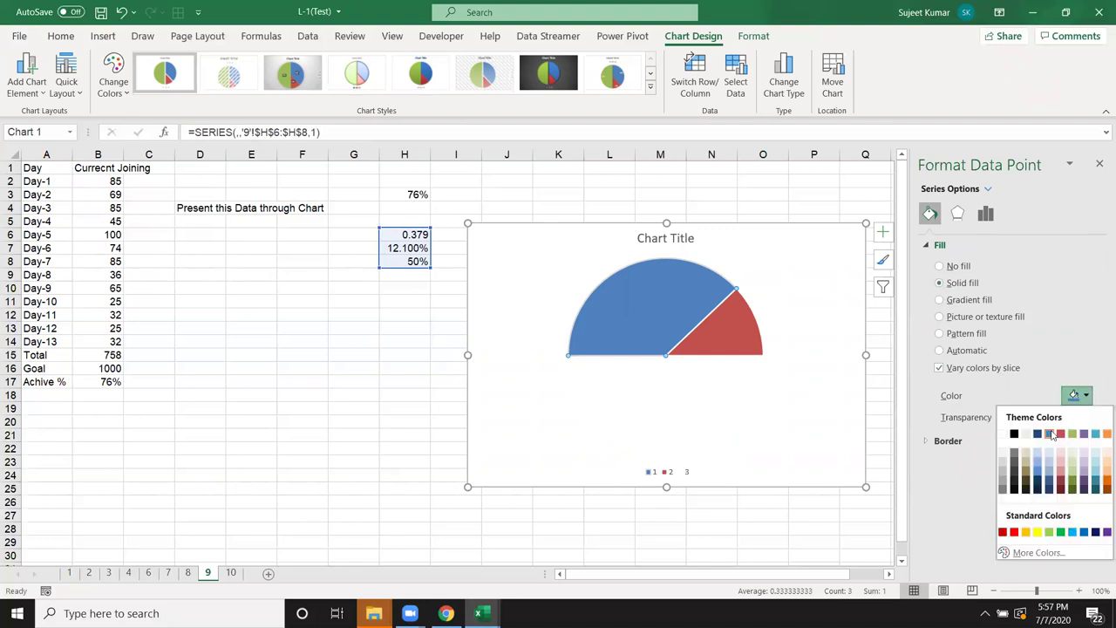
left_click(1007, 465)
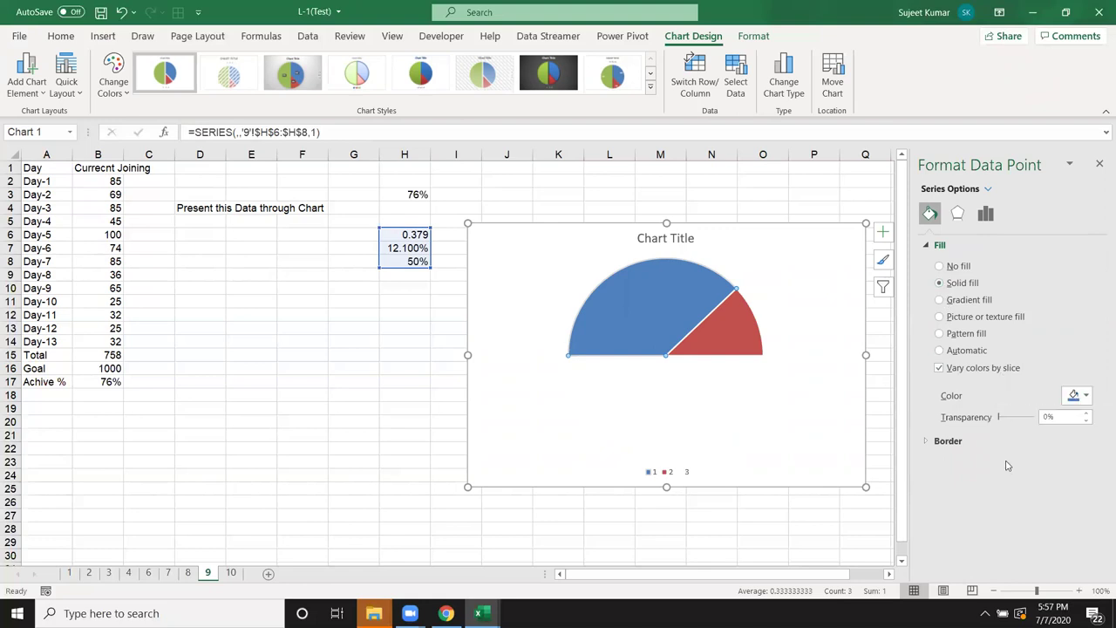
- Fill the small red slice black and remove its border
left_click(746, 330)
left_click(1075, 395)
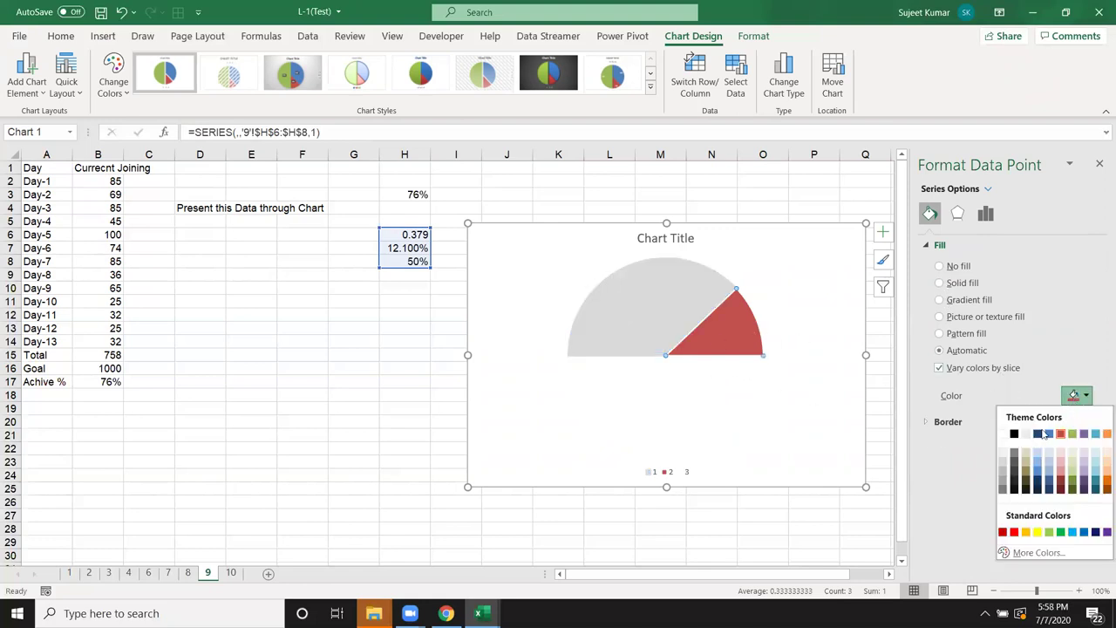
left_click(1015, 434)
left_click(686, 399)
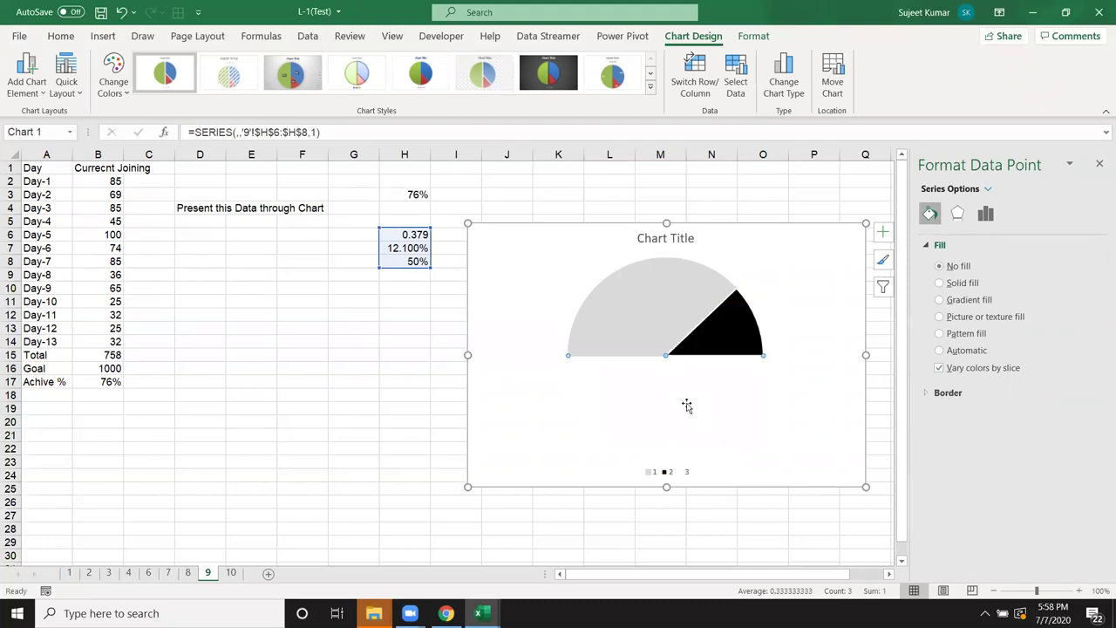
left_click(718, 345)
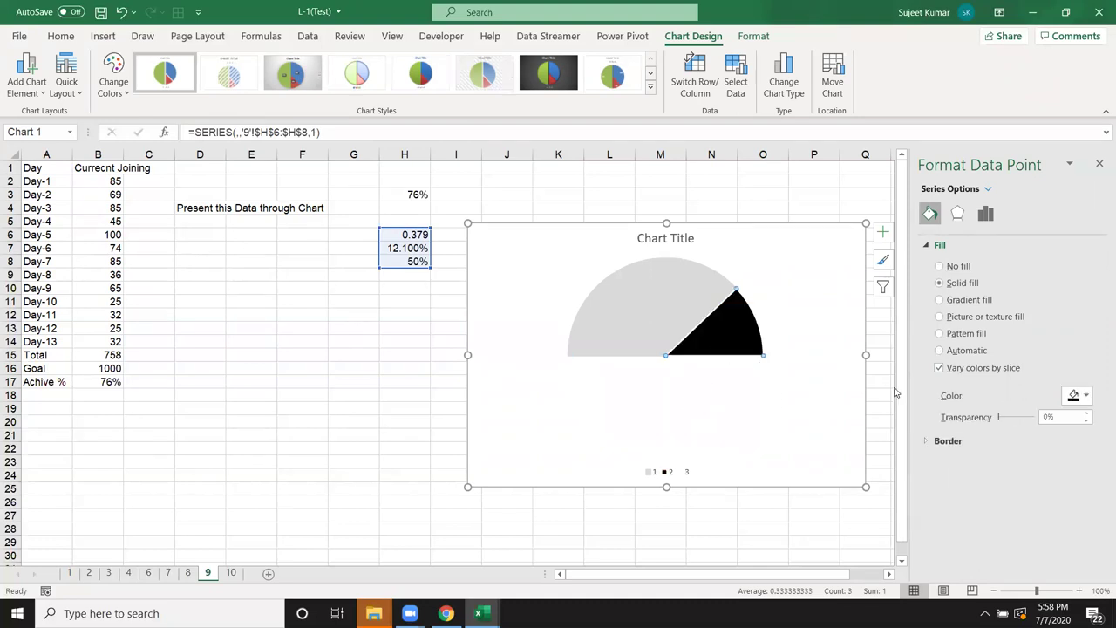
left_click(948, 441)
left_click(952, 463)
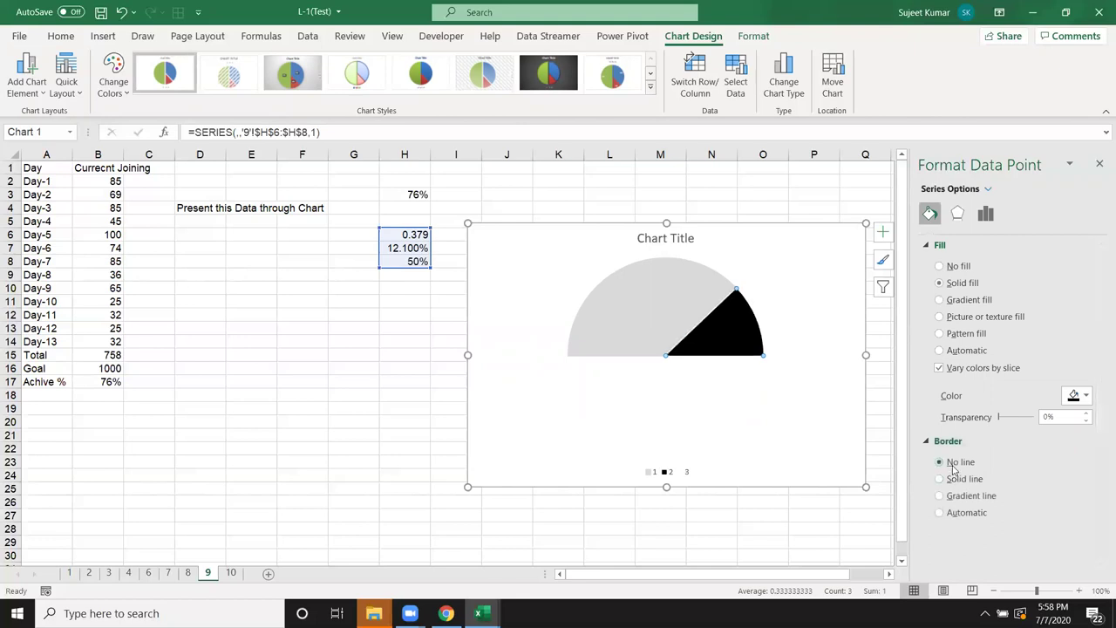
left_click(677, 414)
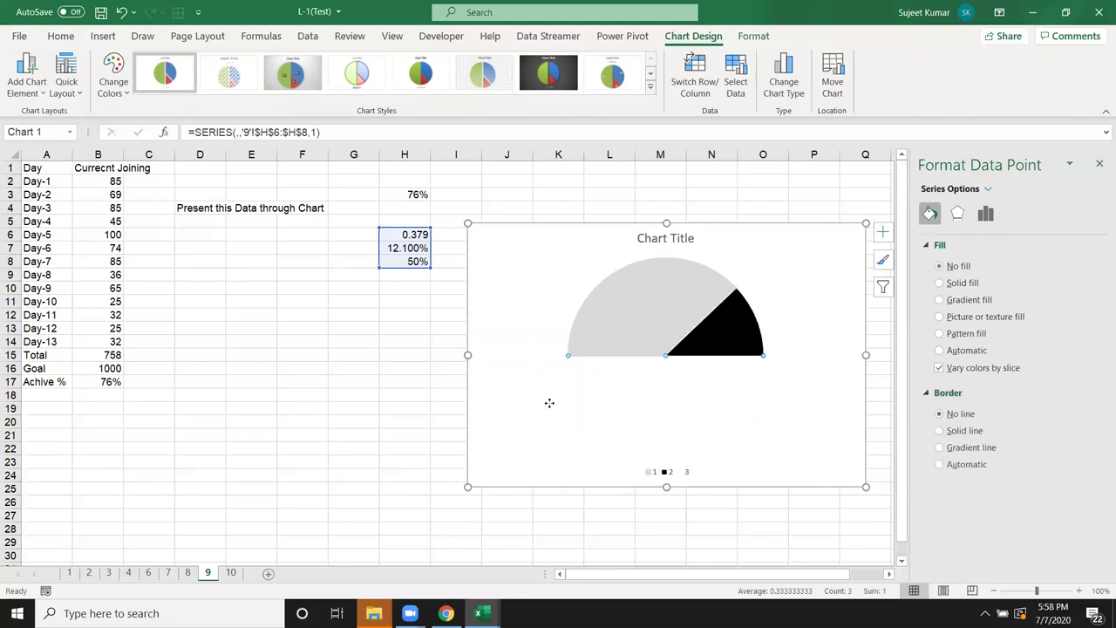
left_click(550, 403)
left_click(650, 245)
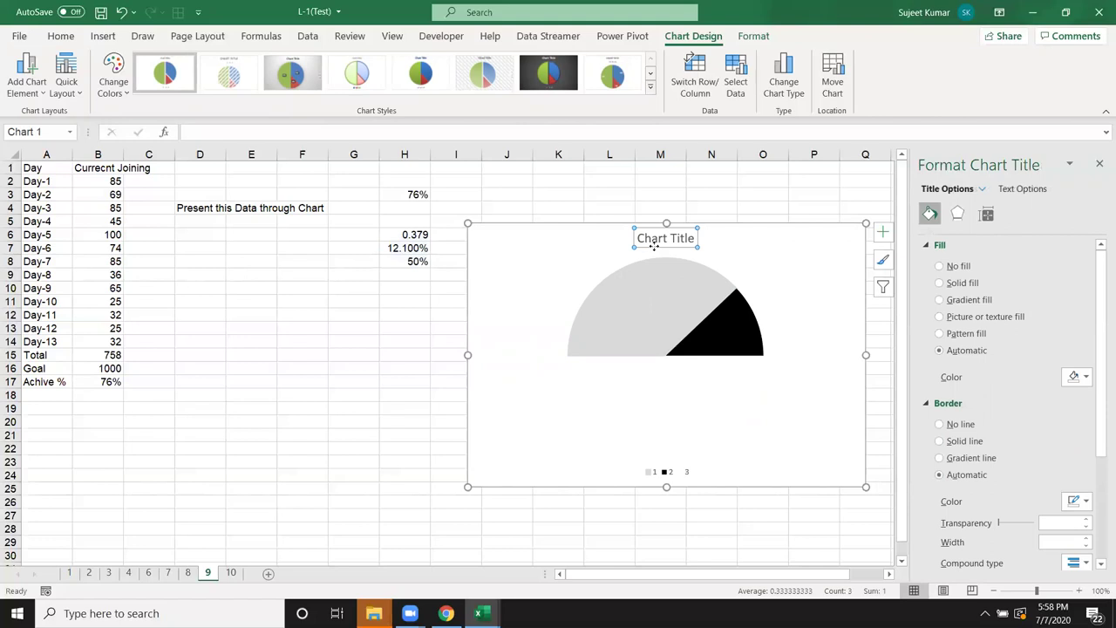
- In Select Data, set the series name to cell H3 so the title reads 76%
right_click(654, 247)
left_click(705, 365)
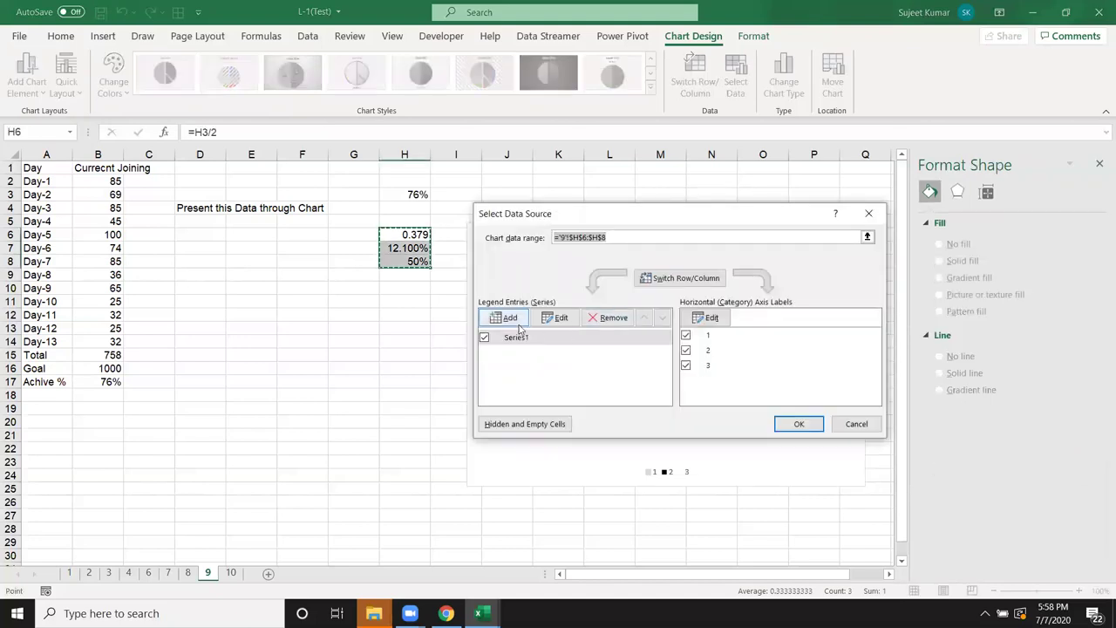
left_click(551, 319)
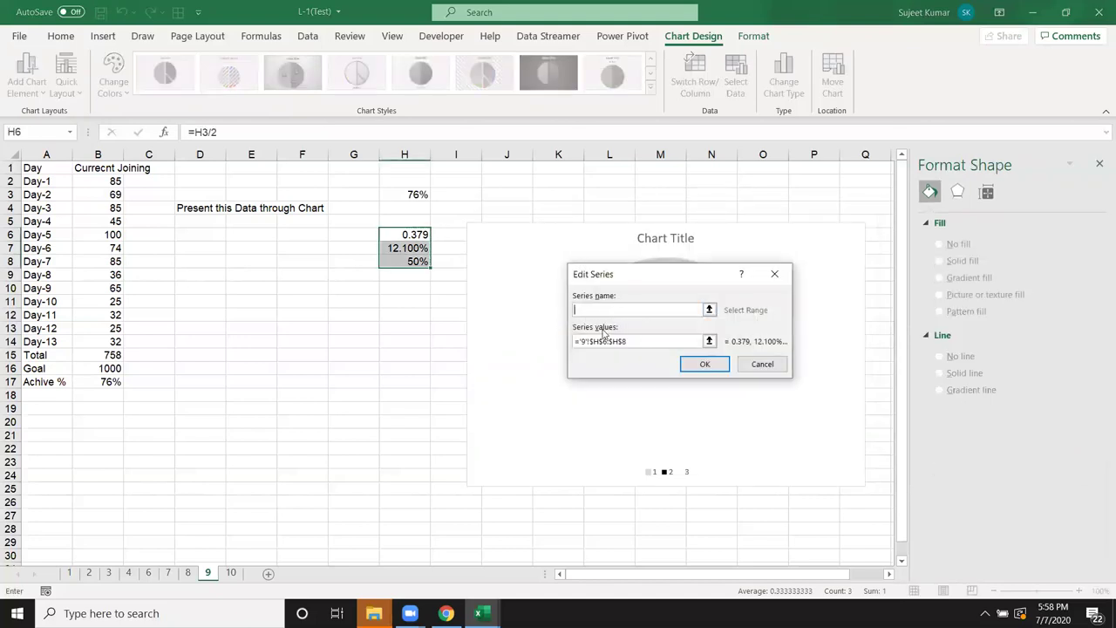
left_click_drag(627, 341, 521, 342)
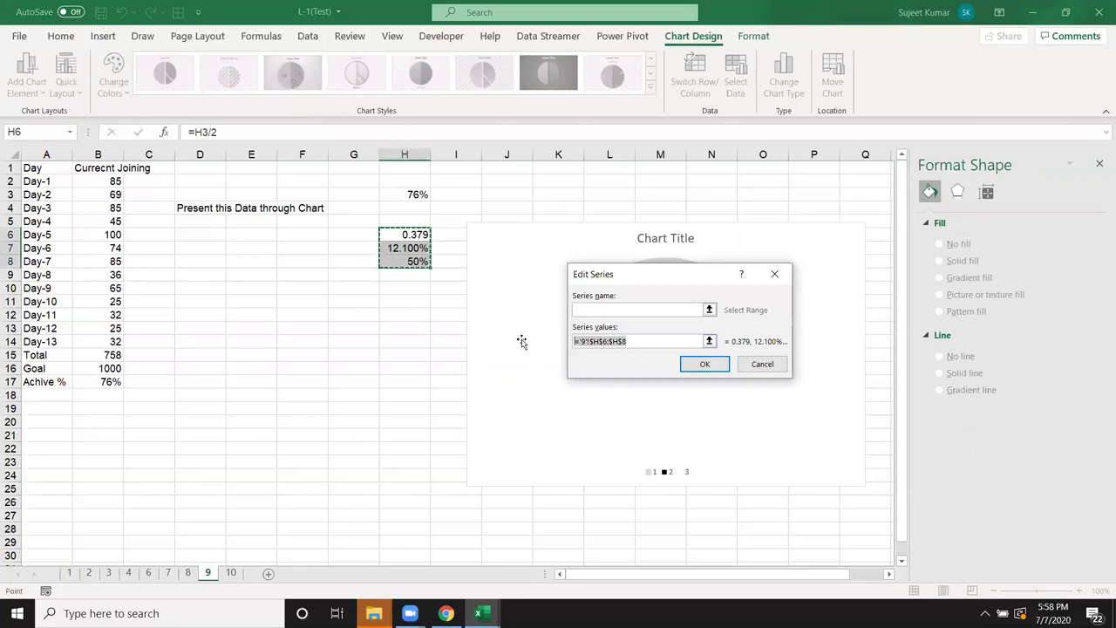
left_click(620, 312)
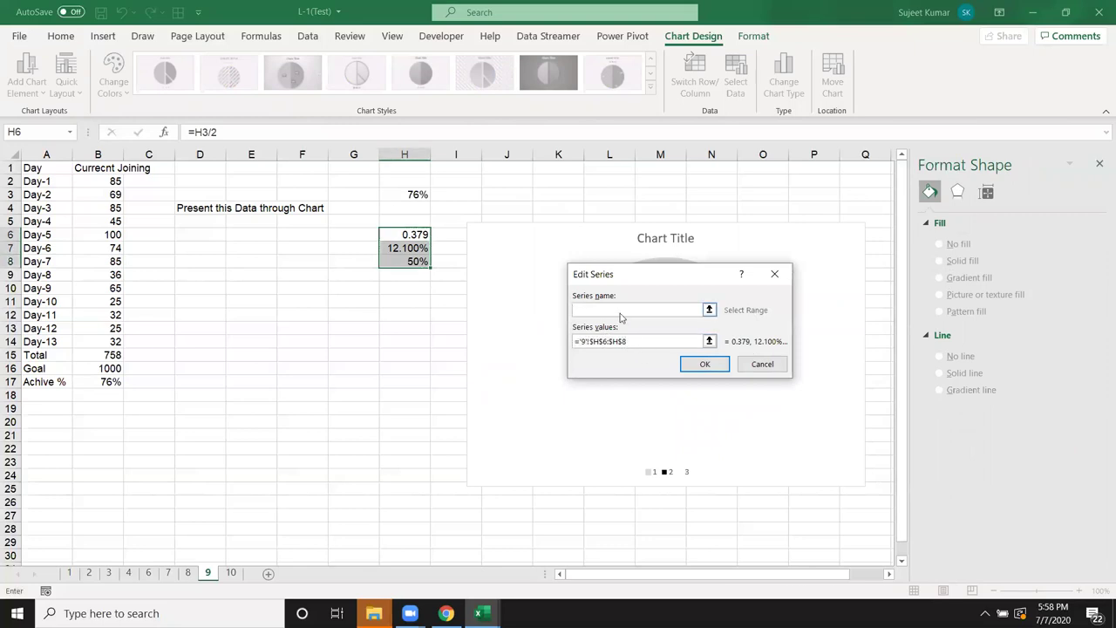
left_click(414, 195)
left_click(704, 364)
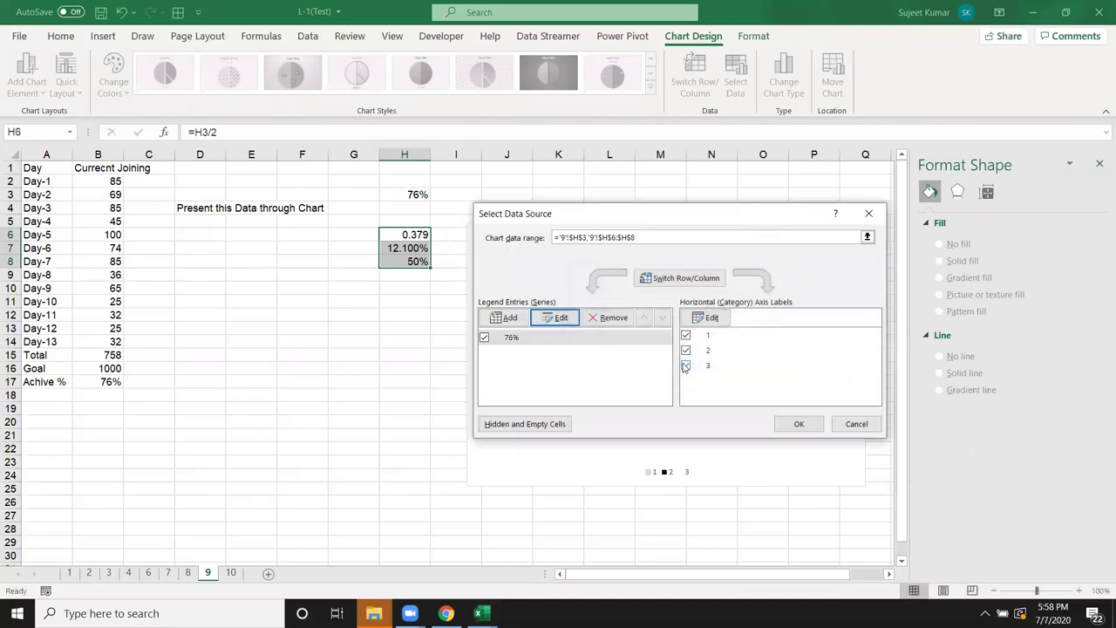
left_click(799, 423)
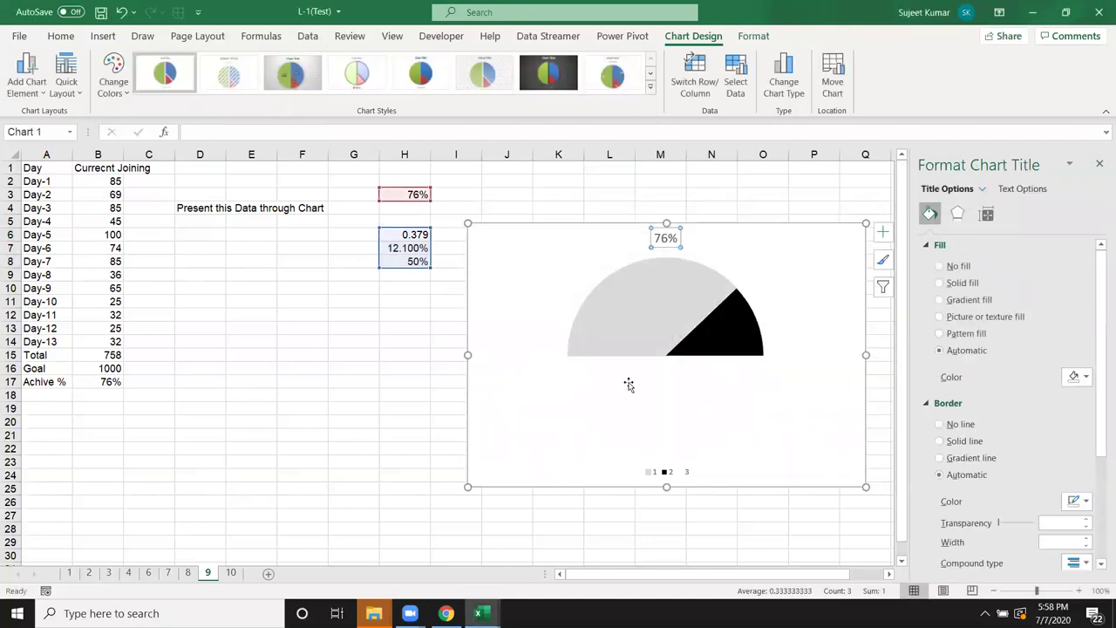
left_click(565, 372)
- Add a 0% text box at the left end of the gauge arc
left_click(520, 378)
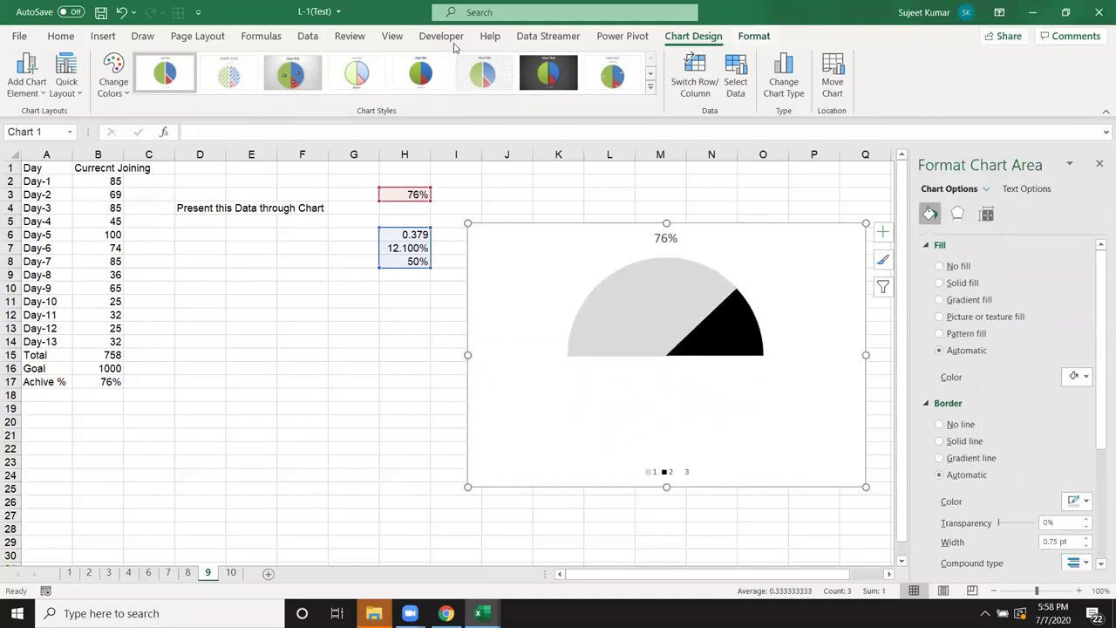
left_click(753, 35)
left_click(127, 58)
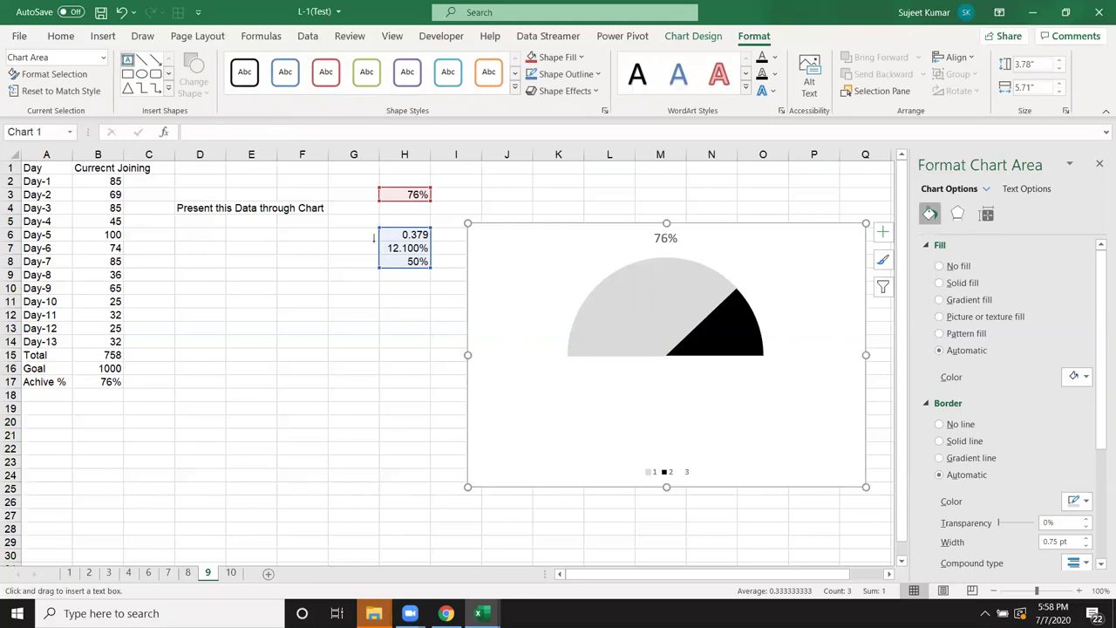
left_click_drag(532, 346, 560, 367)
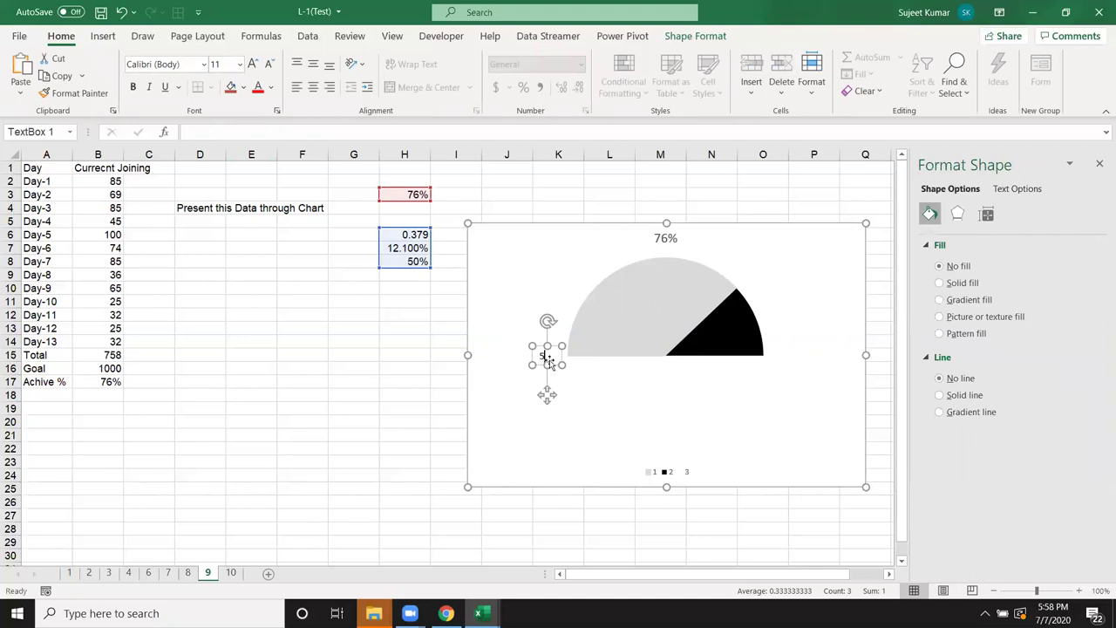
left_click(627, 381)
left_click(546, 357)
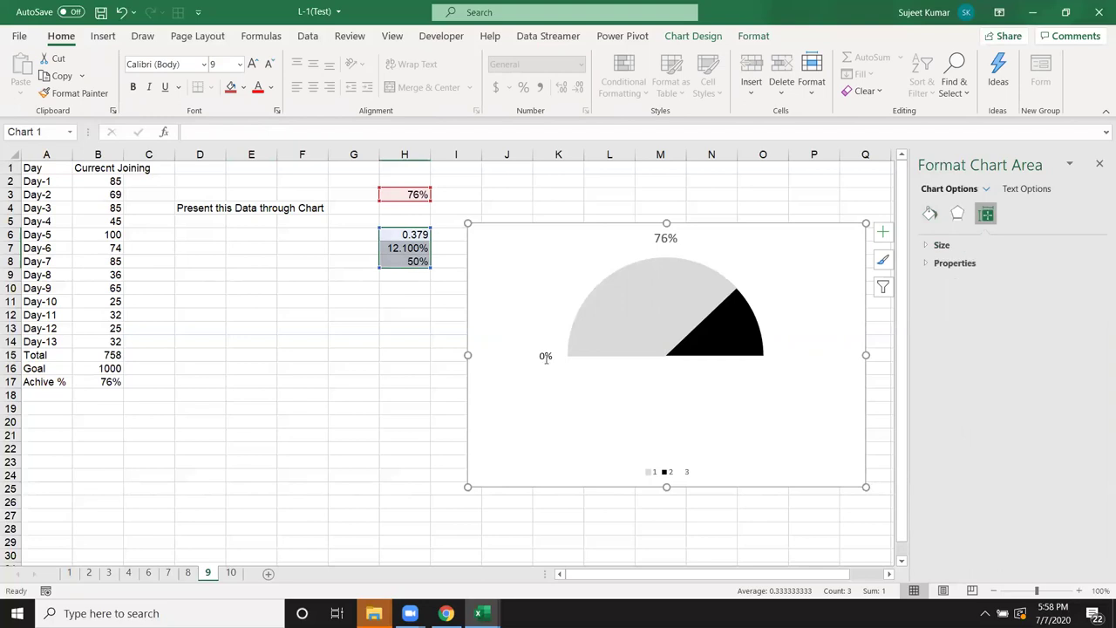
left_click(545, 353)
left_click_drag(547, 395, 556, 393)
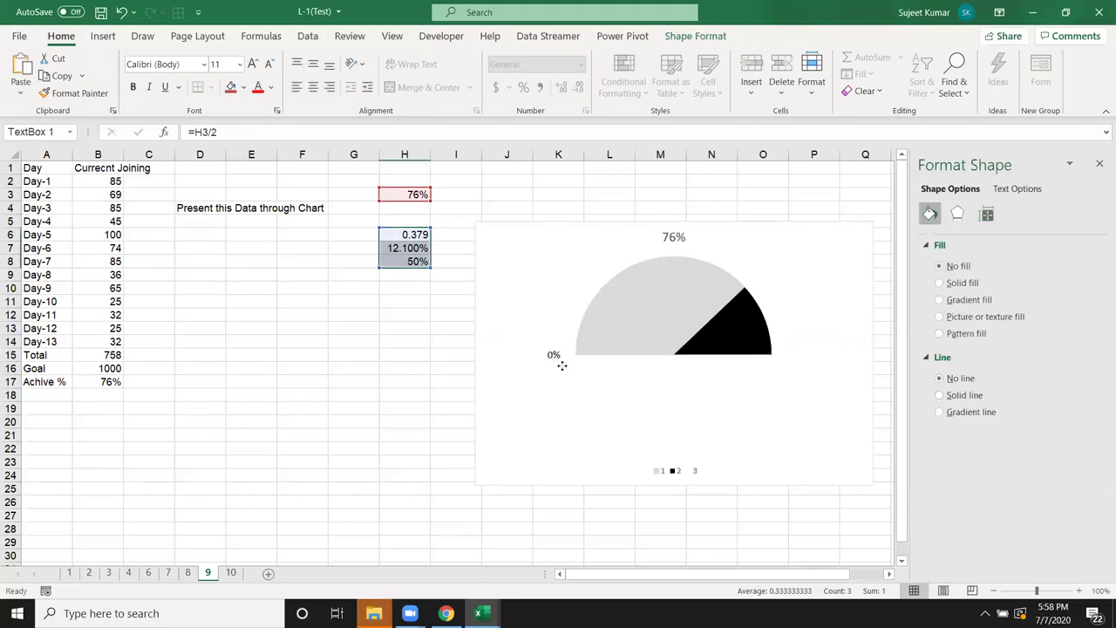
left_click(565, 358)
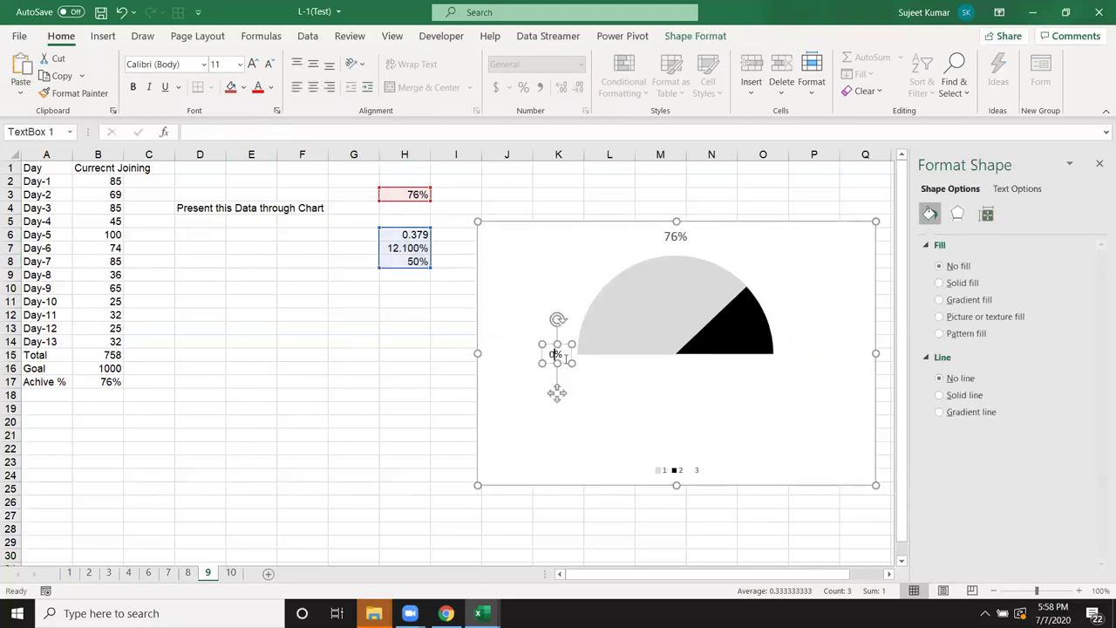
left_click_drag(564, 363, 565, 355)
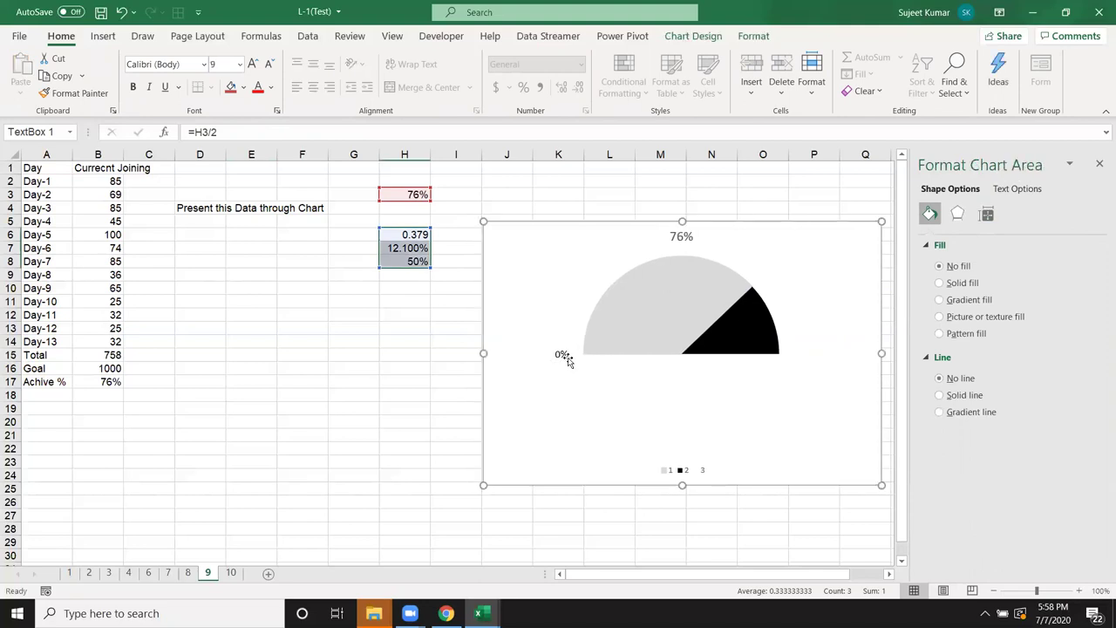
left_click(565, 354)
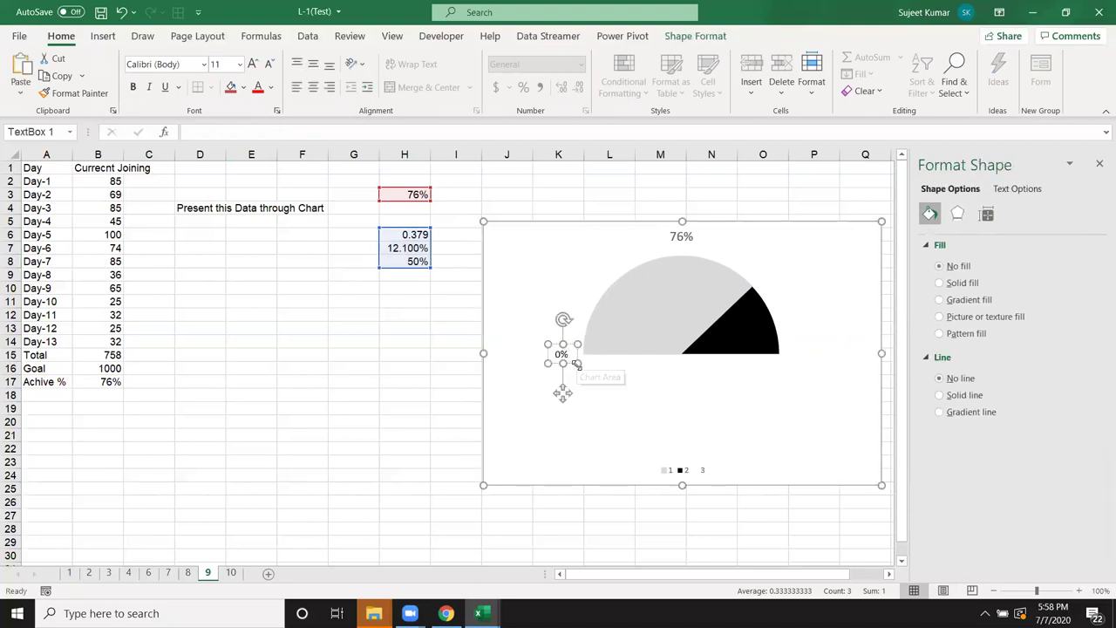
left_click_drag(571, 364, 586, 363)
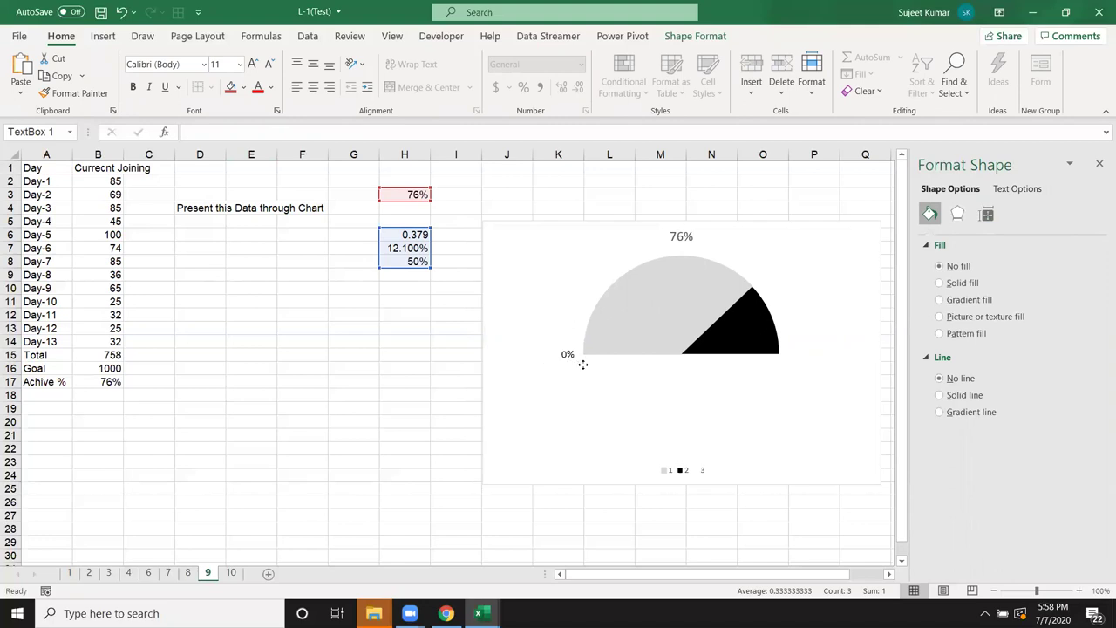
- Add a 100% text box at the right end of the gauge arc
left_click(646, 365)
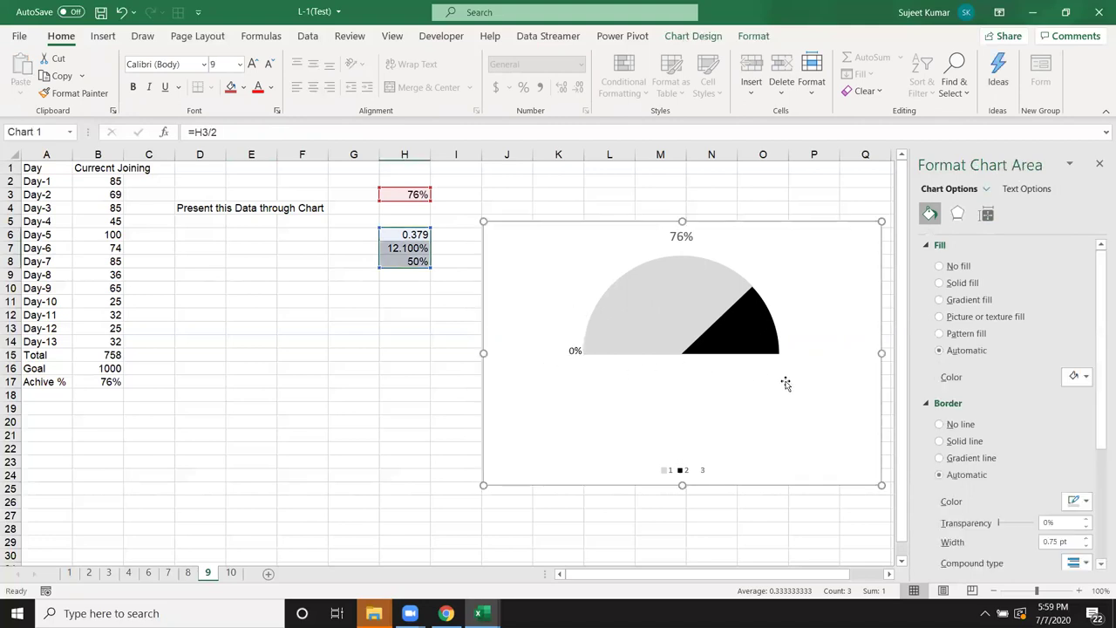
left_click(737, 40)
left_click(128, 59)
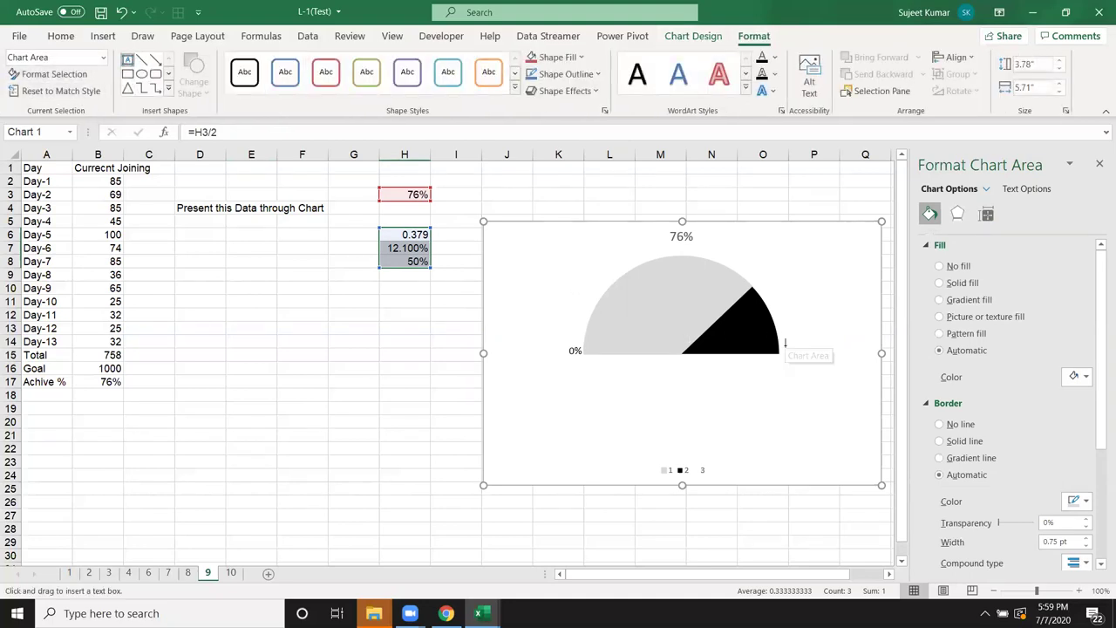
left_click_drag(785, 345, 835, 358)
type("100")
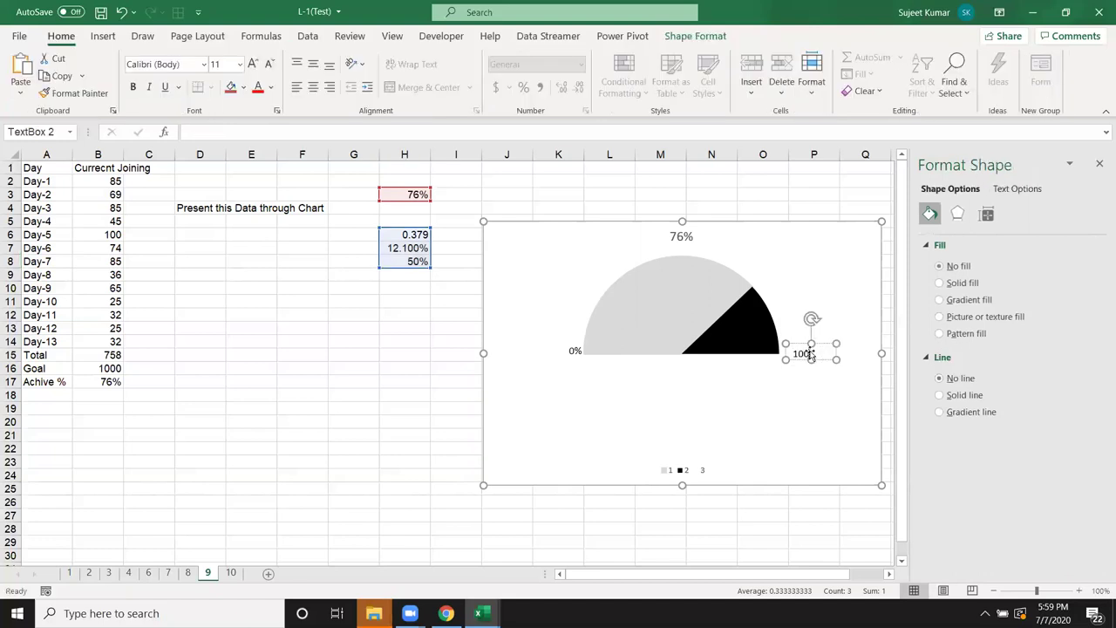
left_click(809, 365)
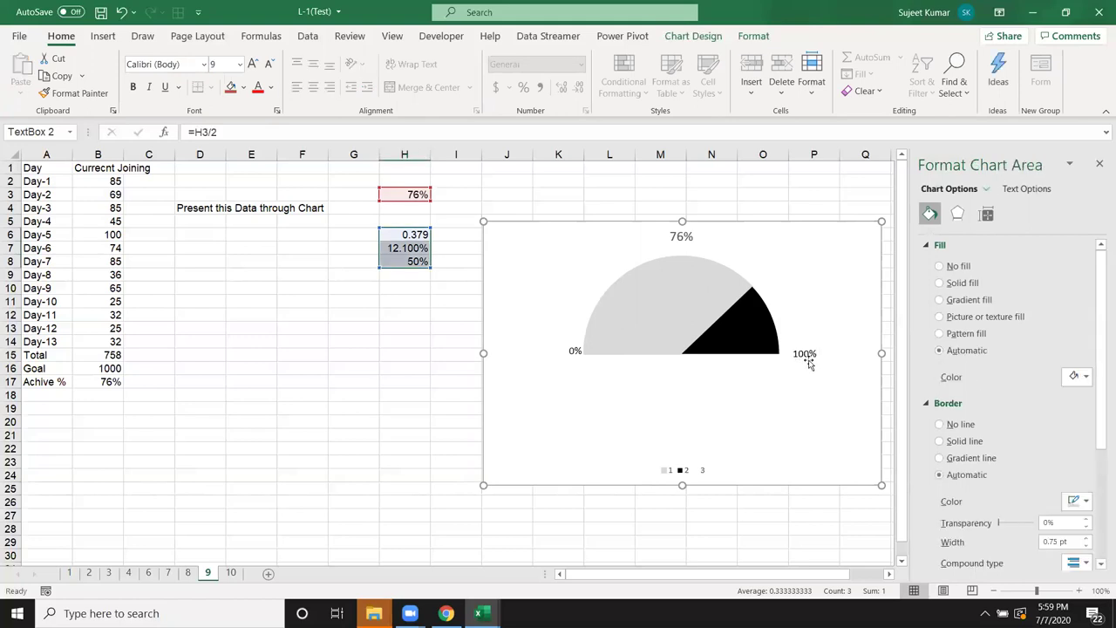
left_click(809, 362)
left_click_drag(809, 362, 795, 357)
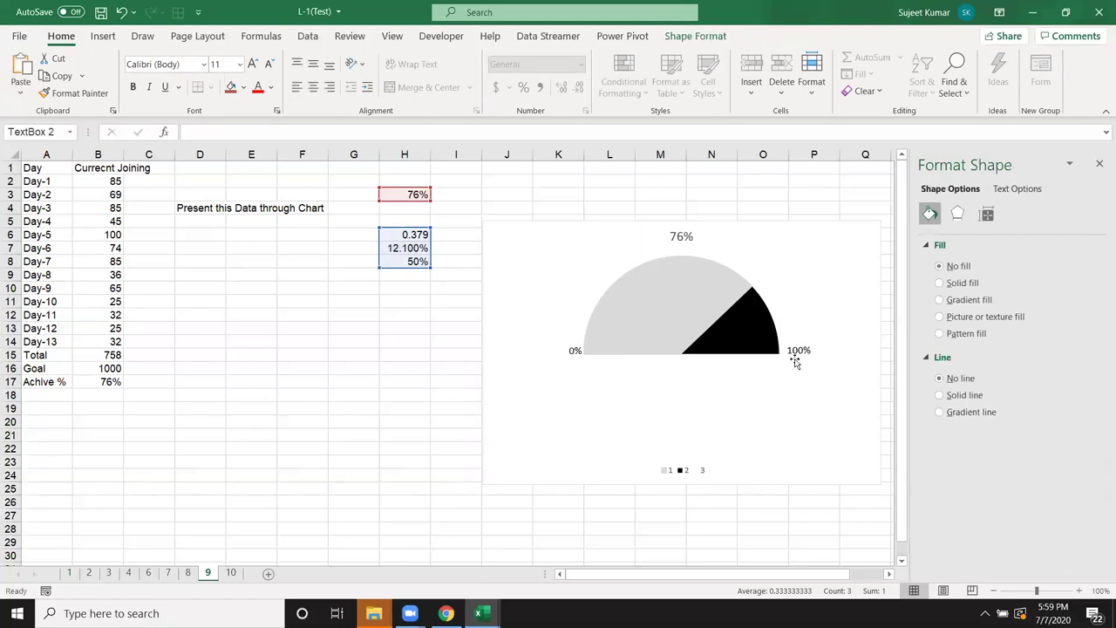
left_click(259, 396)
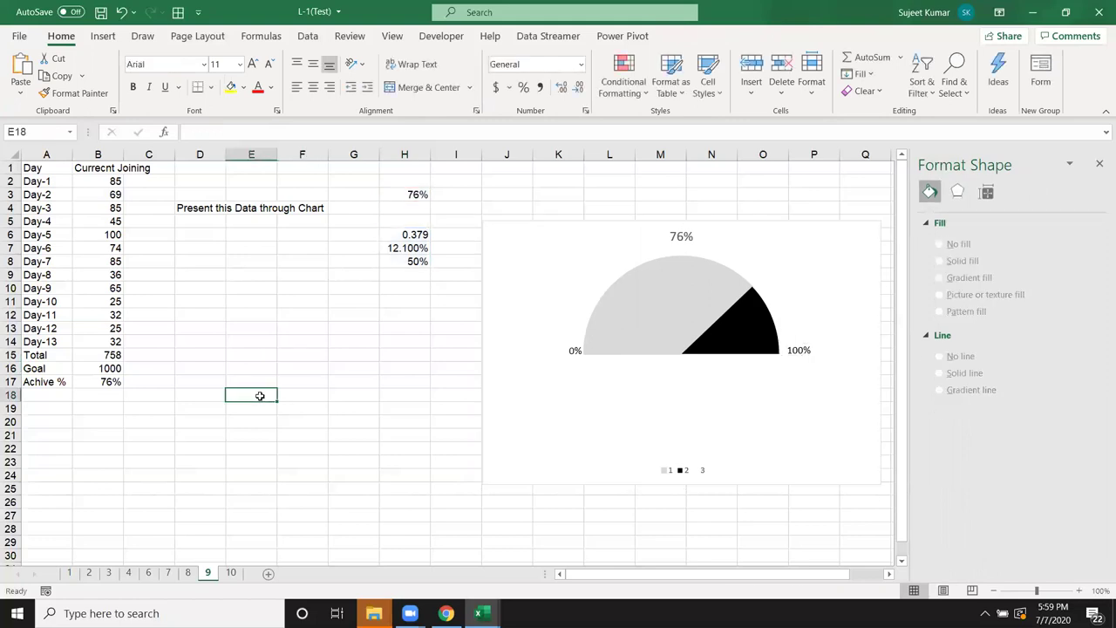
- Delete the legend and align the 0% and 100% labels below the arc ends
left_click(687, 471)
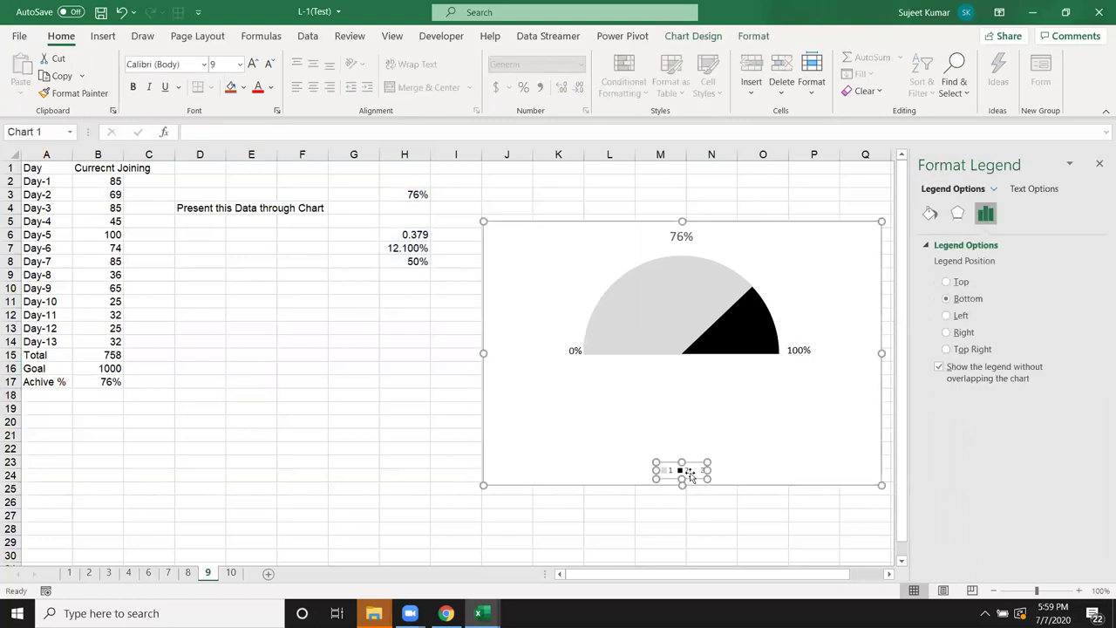
key("Delete")
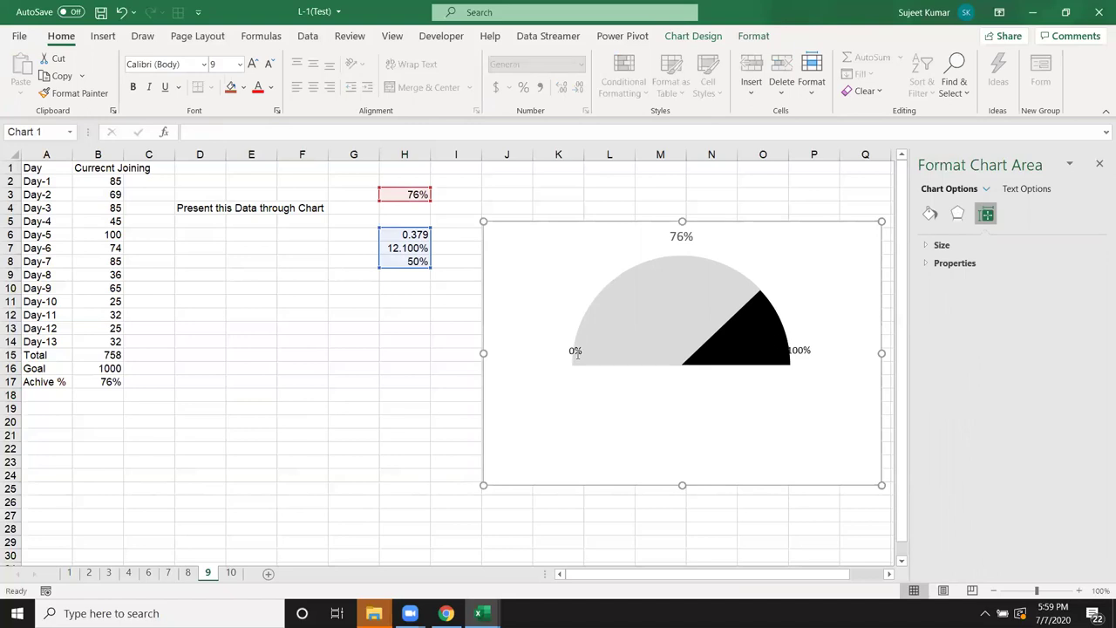
left_click(576, 353)
left_click_drag(566, 365, 553, 379)
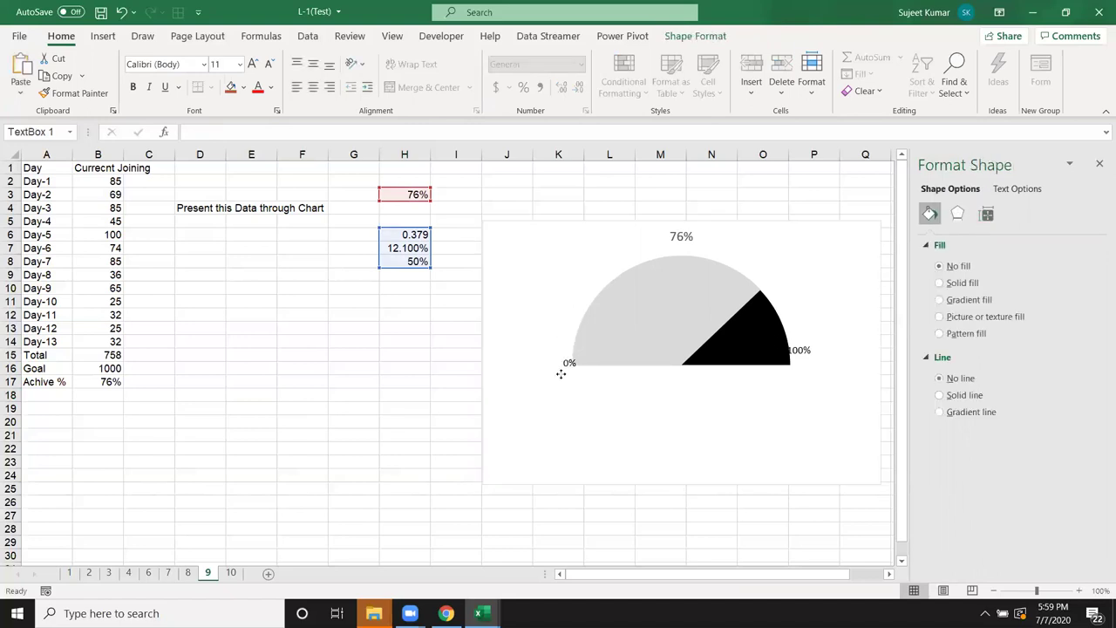
left_click(807, 352)
left_click_drag(810, 354, 826, 365)
left_click(356, 381)
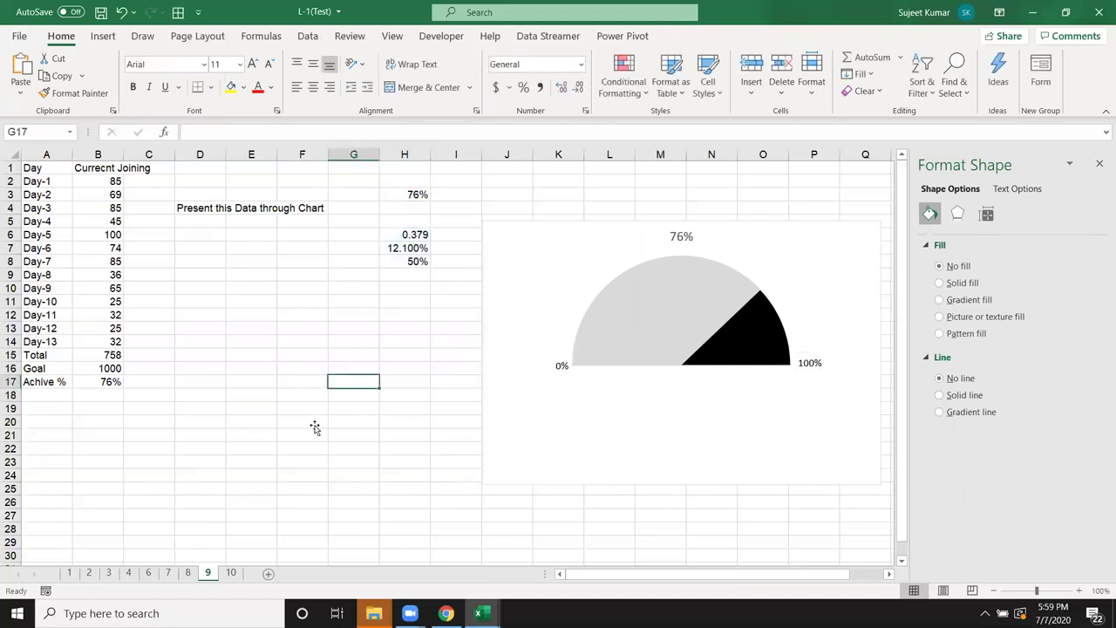
- Lower joining values: Day-9 to 41, Day-8 to 1, Day-5 to 4, Day-3 and Day-2 to 8
left_click(86, 285)
type("558")
key("Return")
left_click(86, 285)
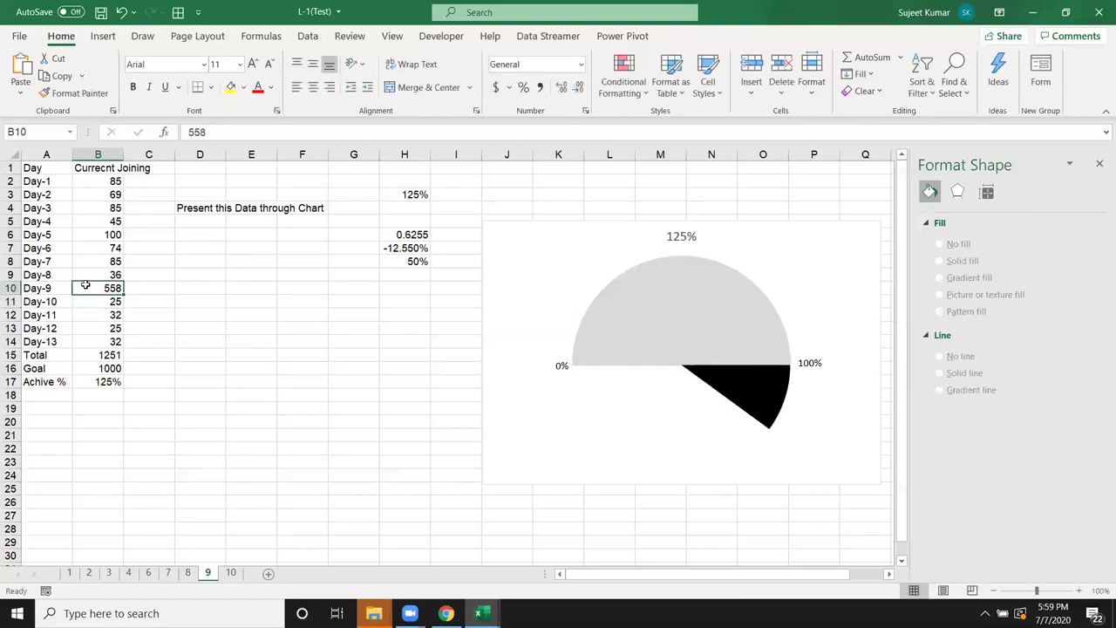
type("41")
key("Return")
key("Up")
key("Up")
type("1")
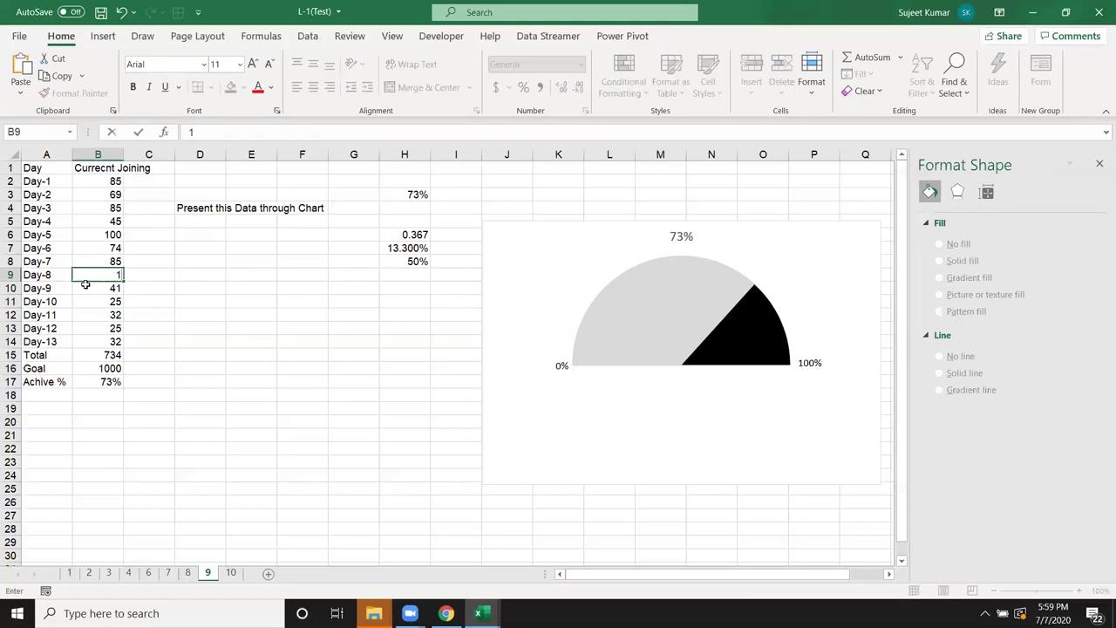
key("Up")
key("Up")
key("Up")
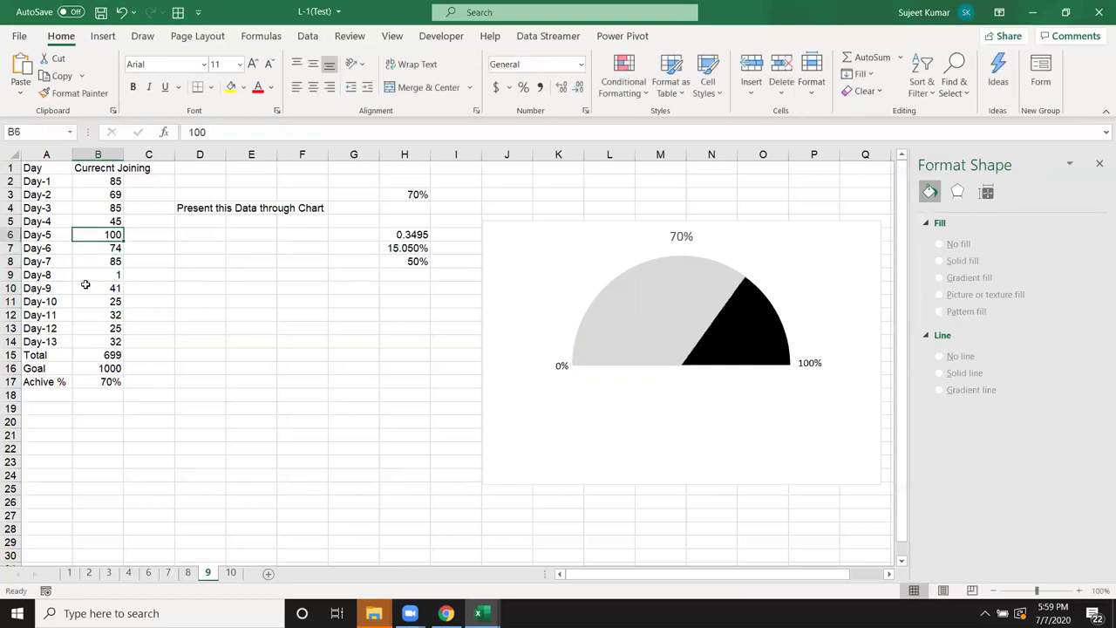
type("4")
key("Up")
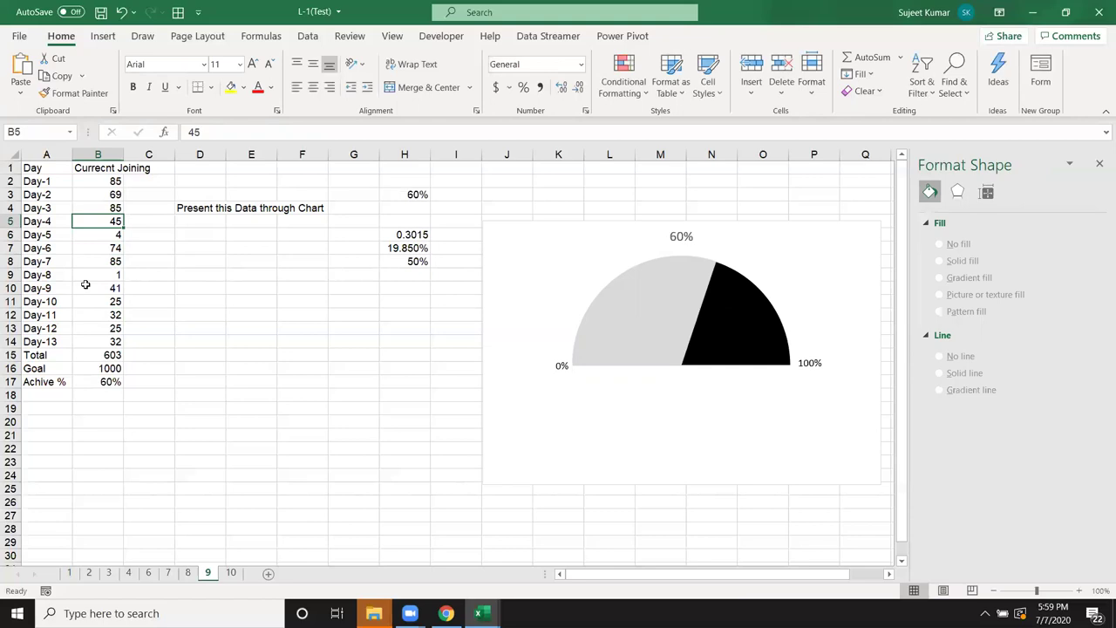
key("Up")
type("8")
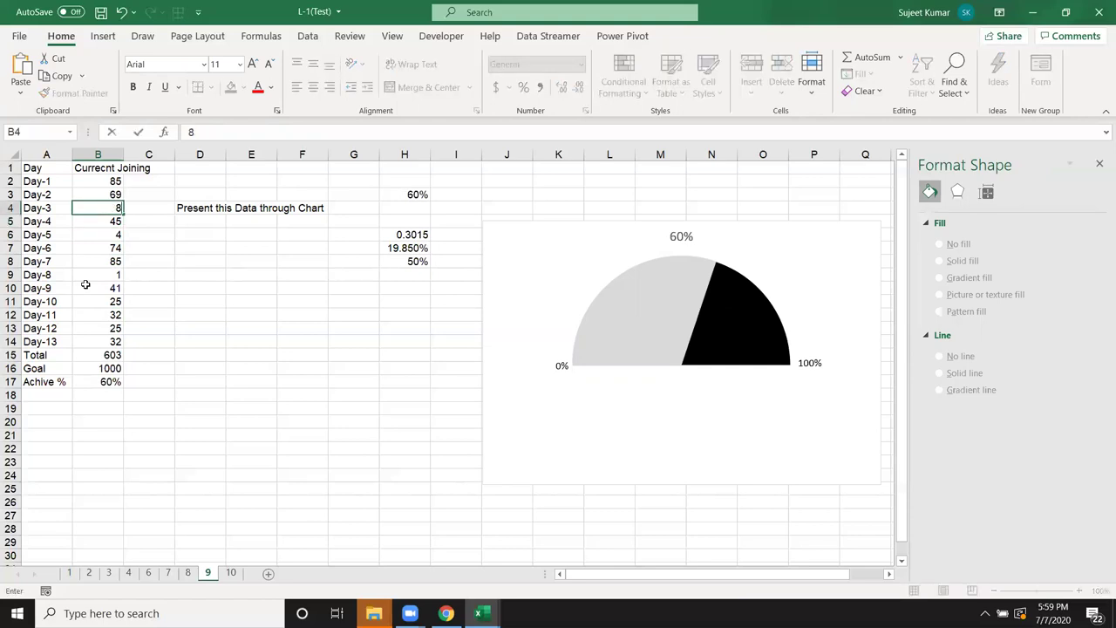
key("Up")
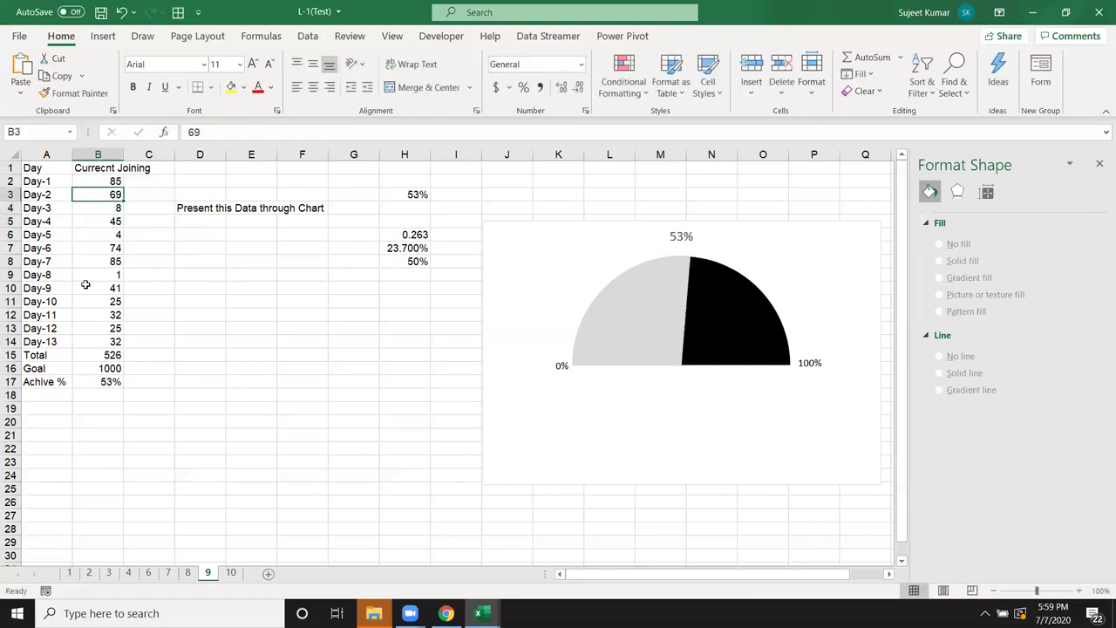
type("8")
key("Up")
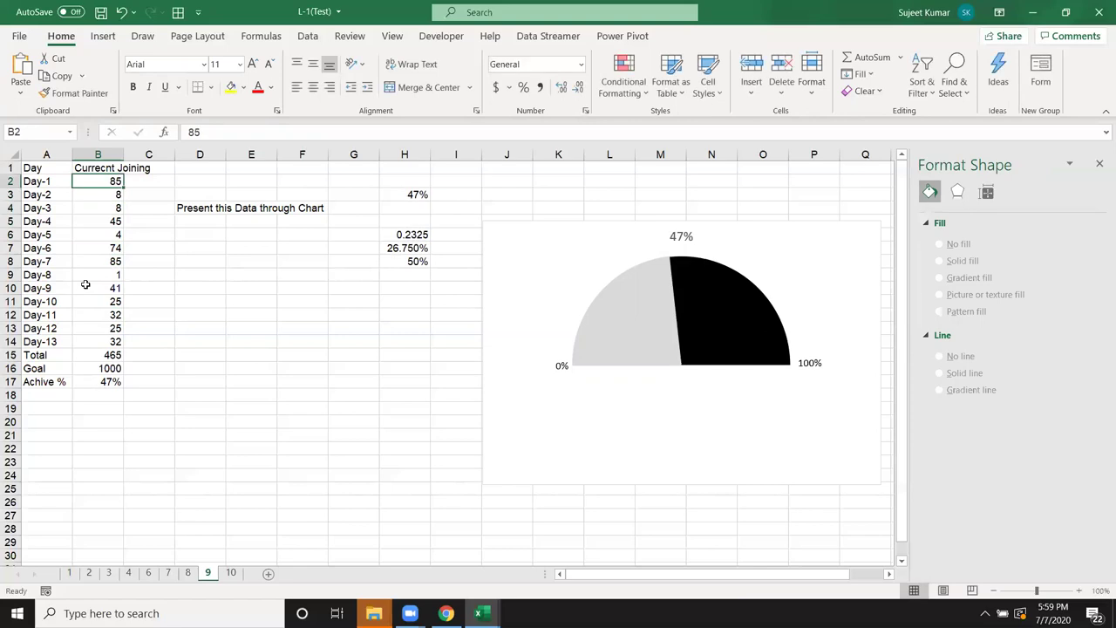
- Switch to the Book1 workbook and its Sheet2 with the Sales data
mouse_move(479, 613)
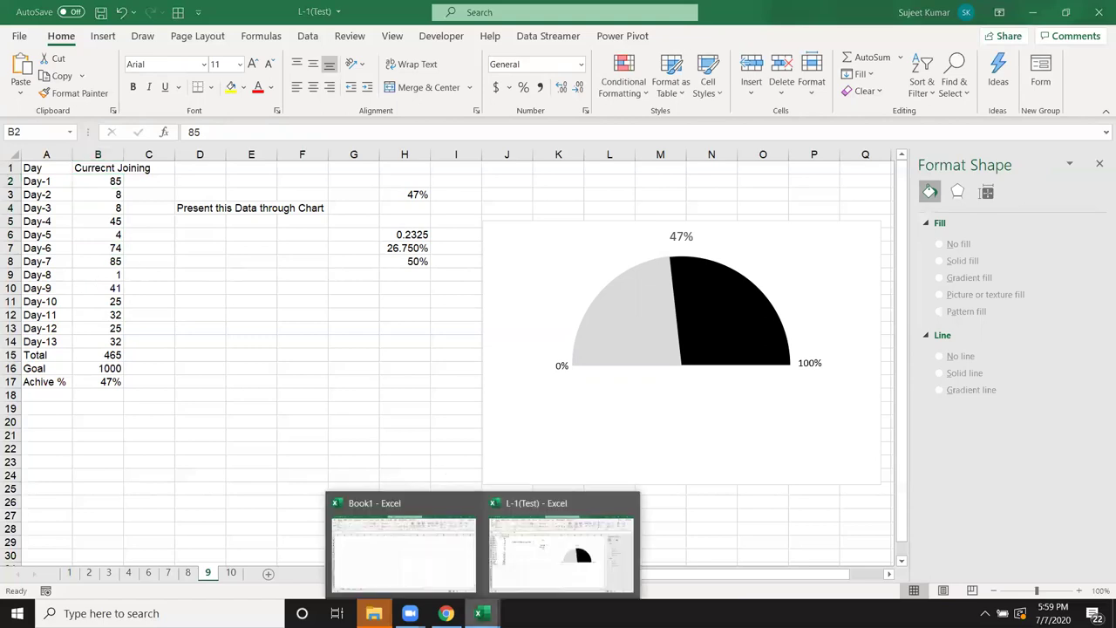
left_click(433, 572)
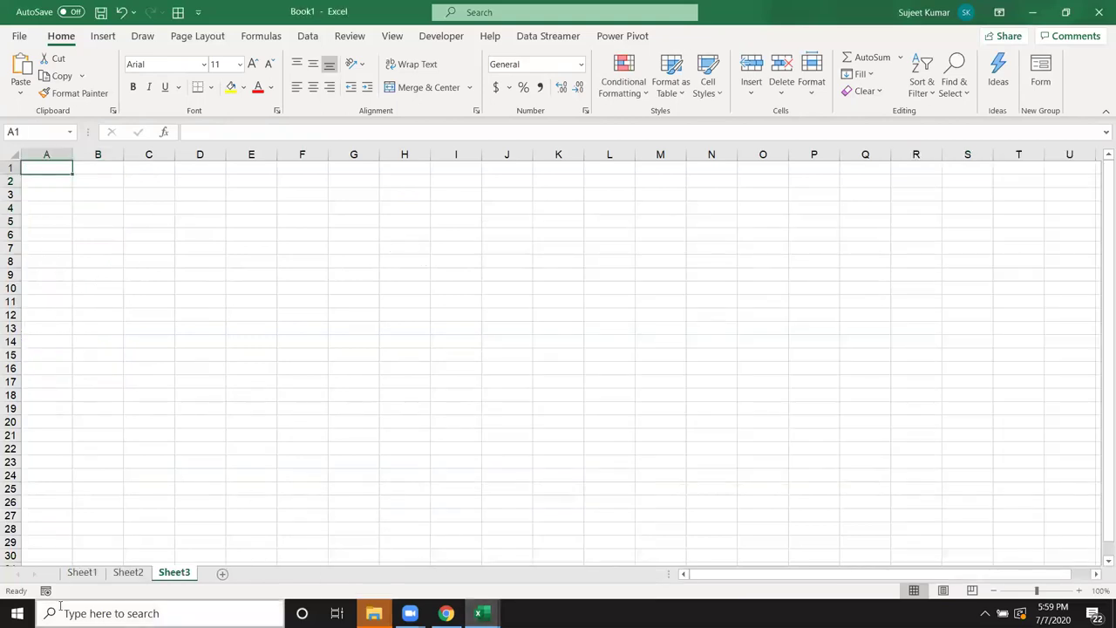
left_click(87, 571)
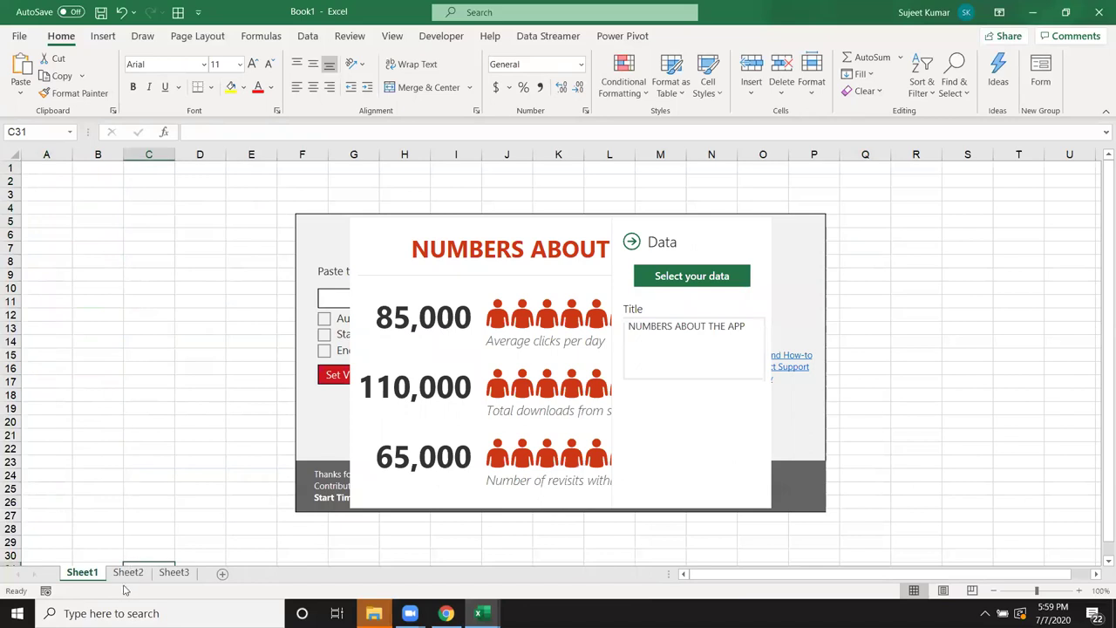
left_click(128, 571)
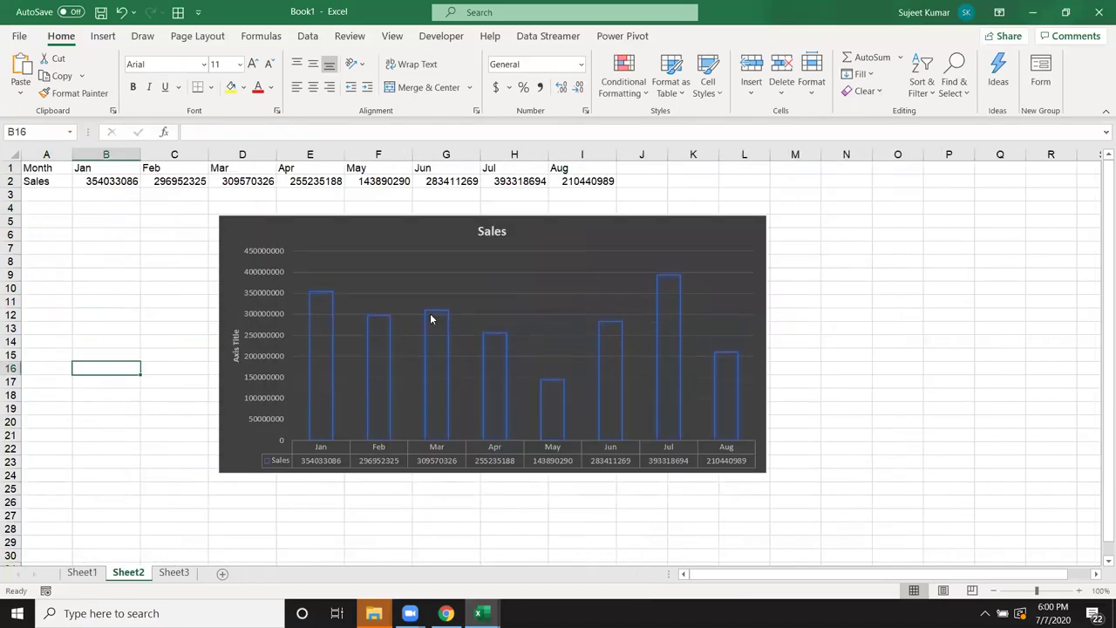
- Create a trial PivotTable from the Month and Sales range A1:I2 on a new sheet
left_click_drag(39, 168, 602, 181)
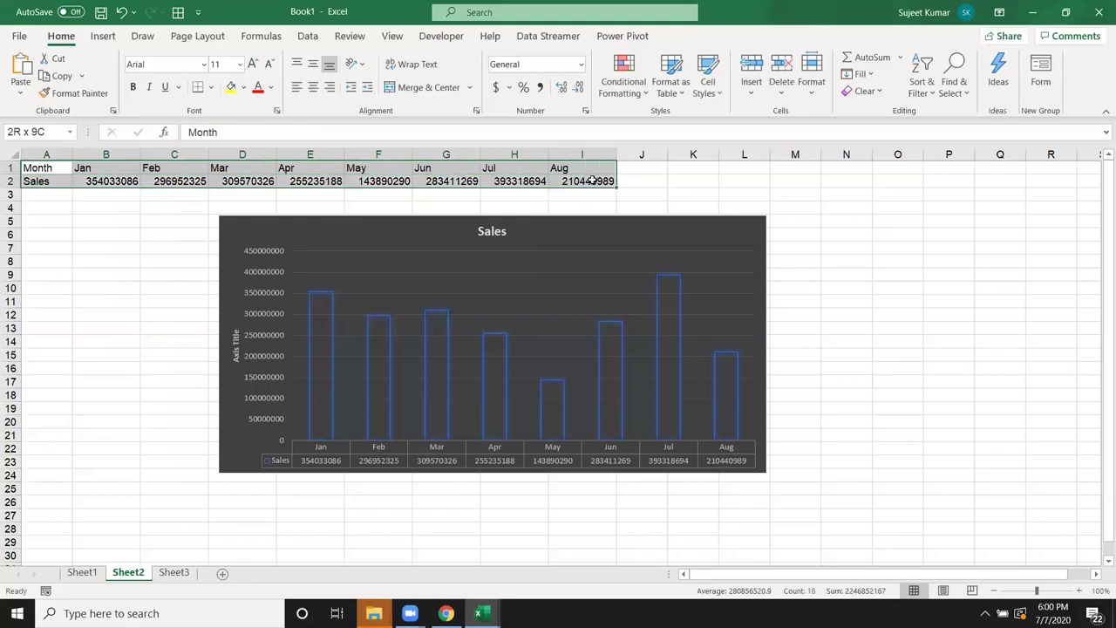
left_click(103, 38)
left_click(40, 73)
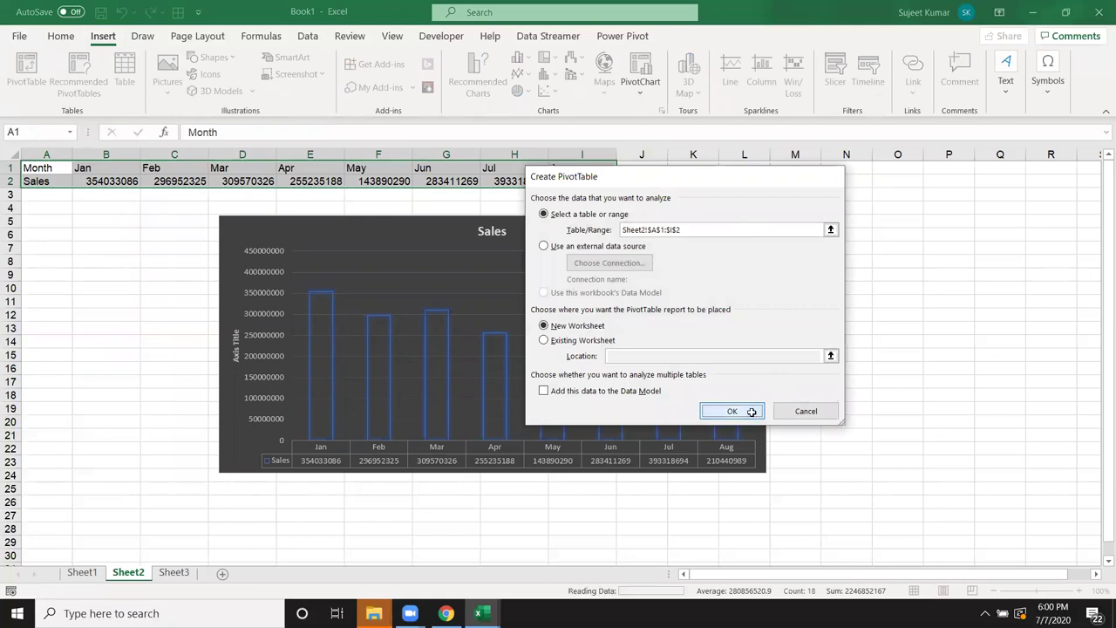
left_click(751, 411)
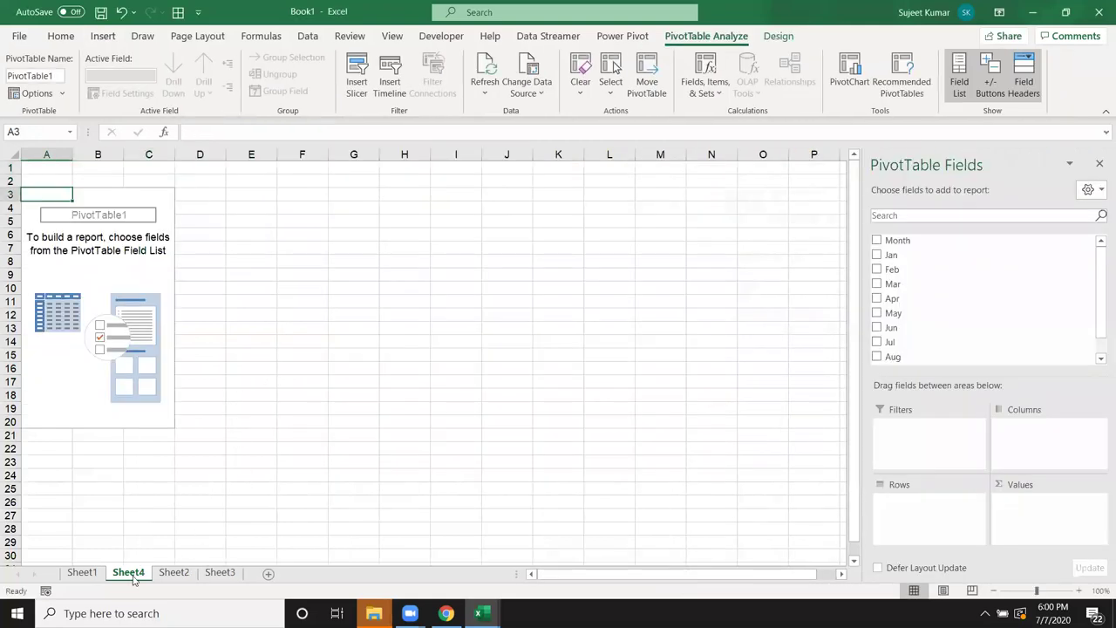
- Delete the new PivotTable sheet Sheet4 permanently
right_click(133, 578)
left_click(169, 394)
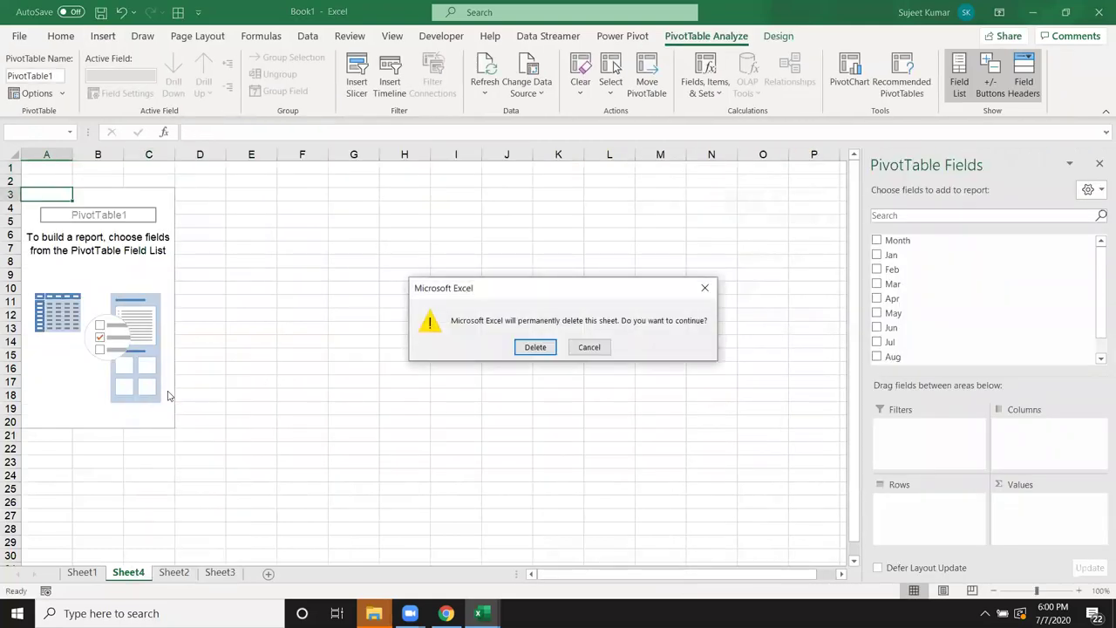
left_click(533, 347)
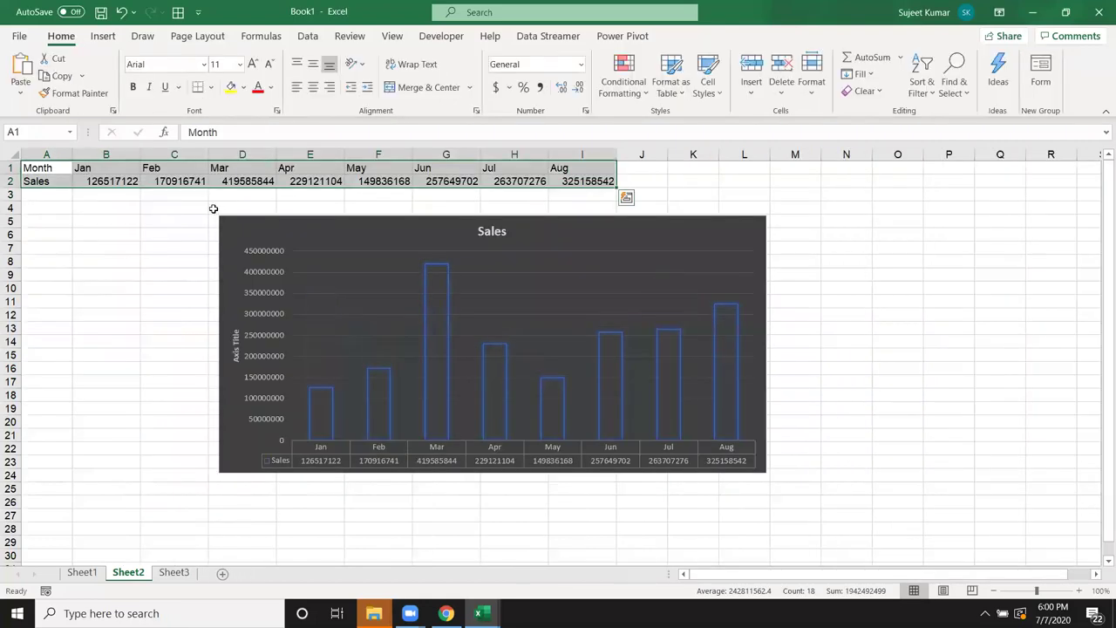
- Bring up the Insert ribbon's chart types above Sheet2's Sales data
left_click(104, 39)
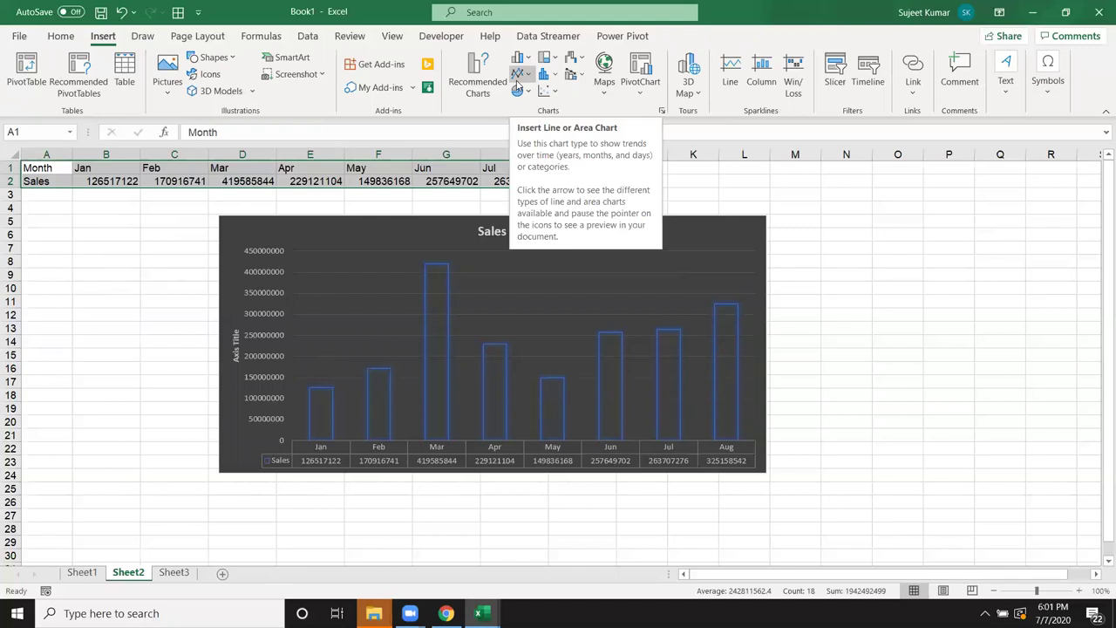
- Copy the Month and Sales data into the empty Sheet3
key("ctrl+c")
left_click(173, 573)
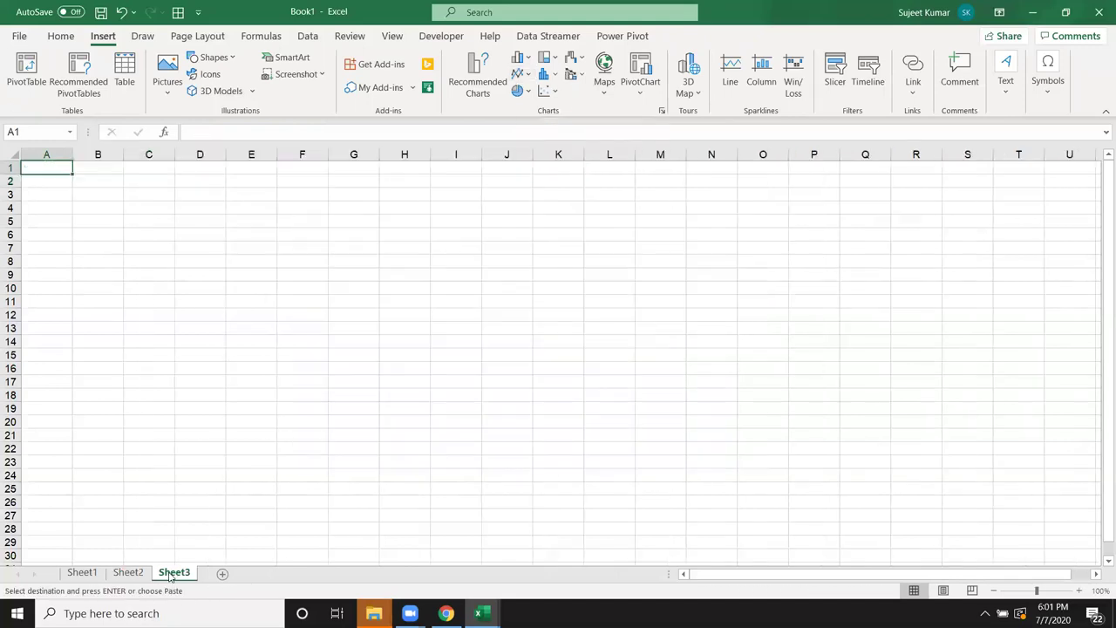
key("ctrl+v")
- Fill the Sales row from B2 onward with =RANDBETWEEN(10,90)
left_click(90, 181)
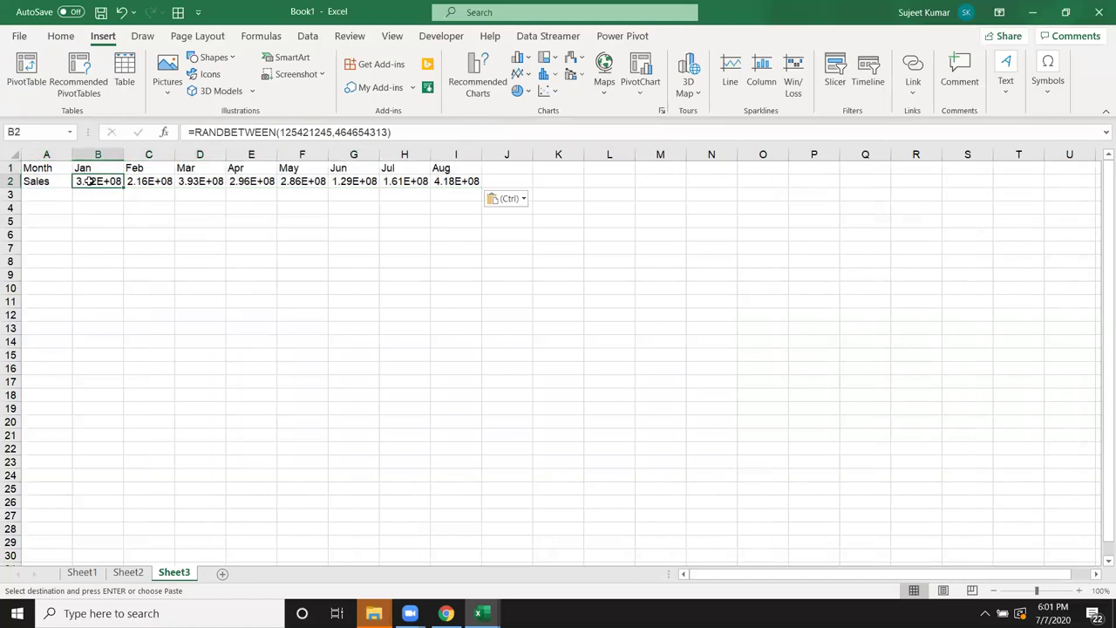
type("=ra")
key("Down")
key("Tab")
type("10,90")
key("Return")
left_click(89, 180)
key("ctrl+shift+Right")
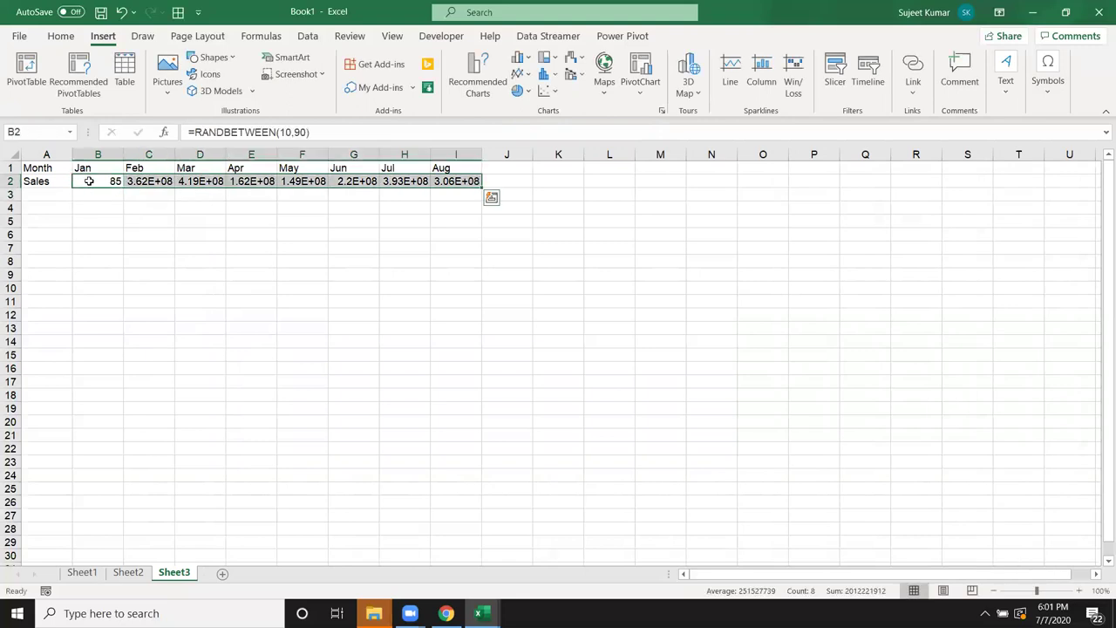
- Insert a clustered column chart of the Month and Sales table A1:I2
left_click_drag(44, 166, 410, 179)
left_click(302, 225)
left_click(50, 164)
mouse_move(51, 165)
left_mouse_down()
mouse_move(386, 164)
mouse_move(462, 179)
left_mouse_up()
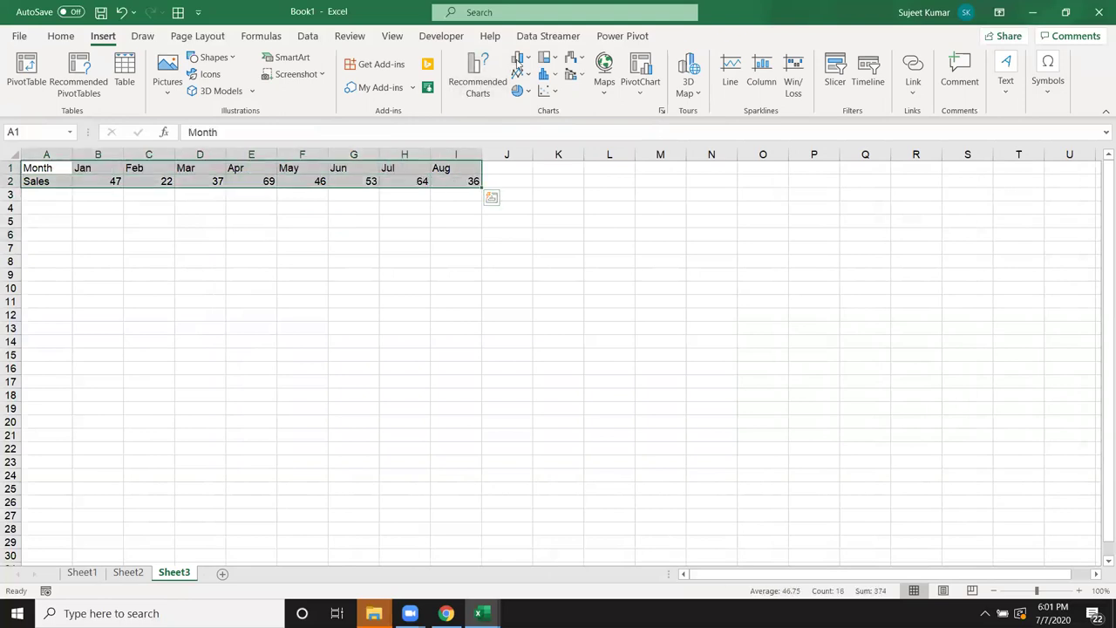
left_click(518, 59)
left_click(528, 114)
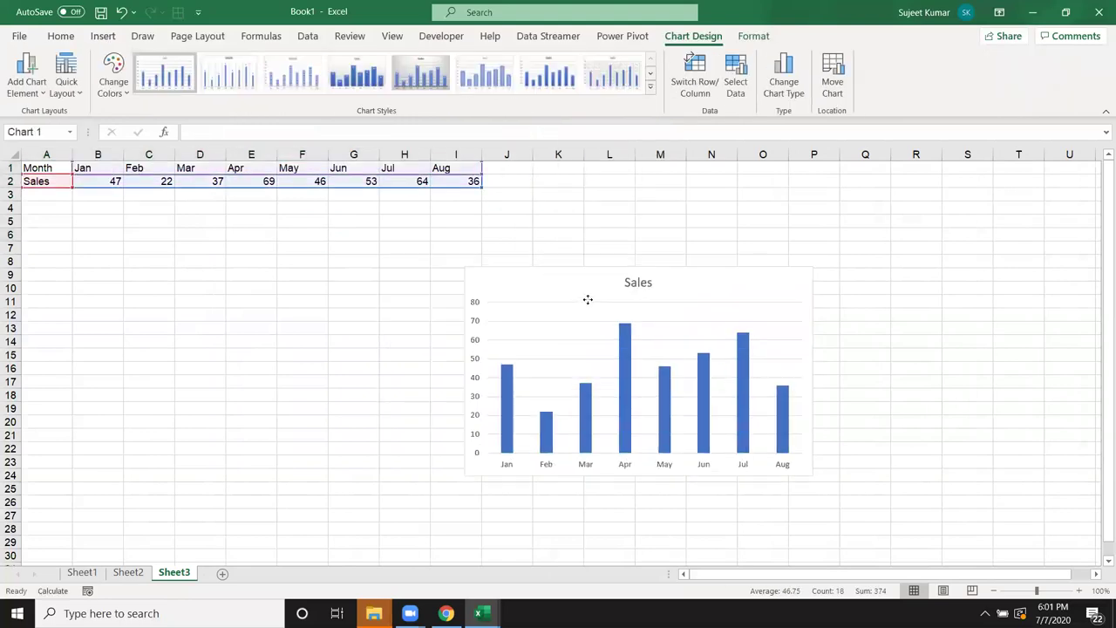
- Label cell A3 'Target', correcting the misspelled entry
left_click(35, 193)
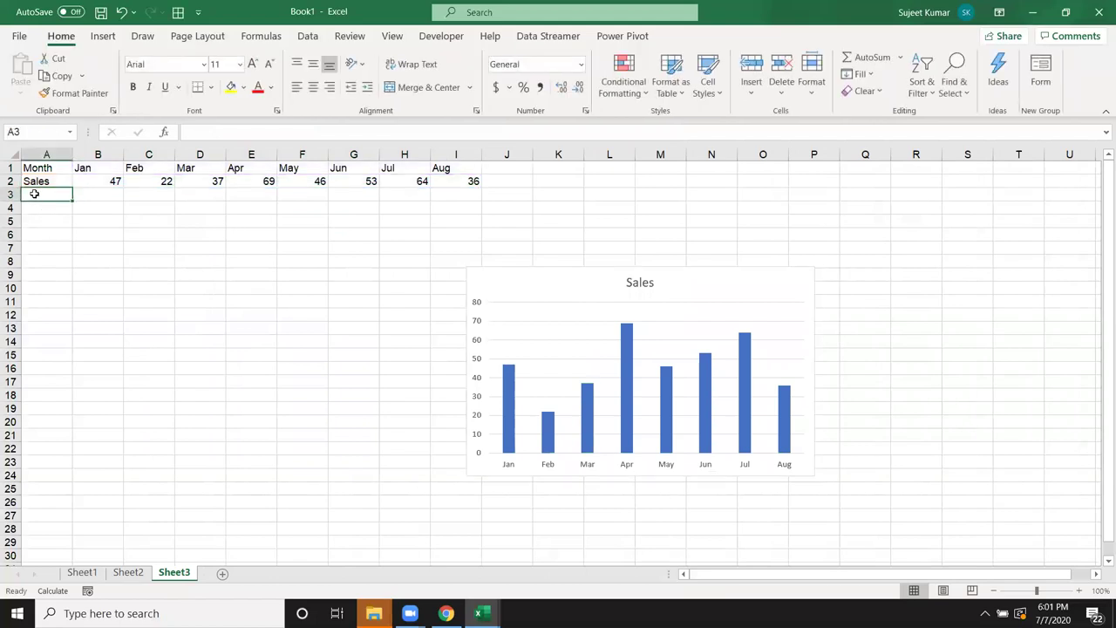
type("Ta")
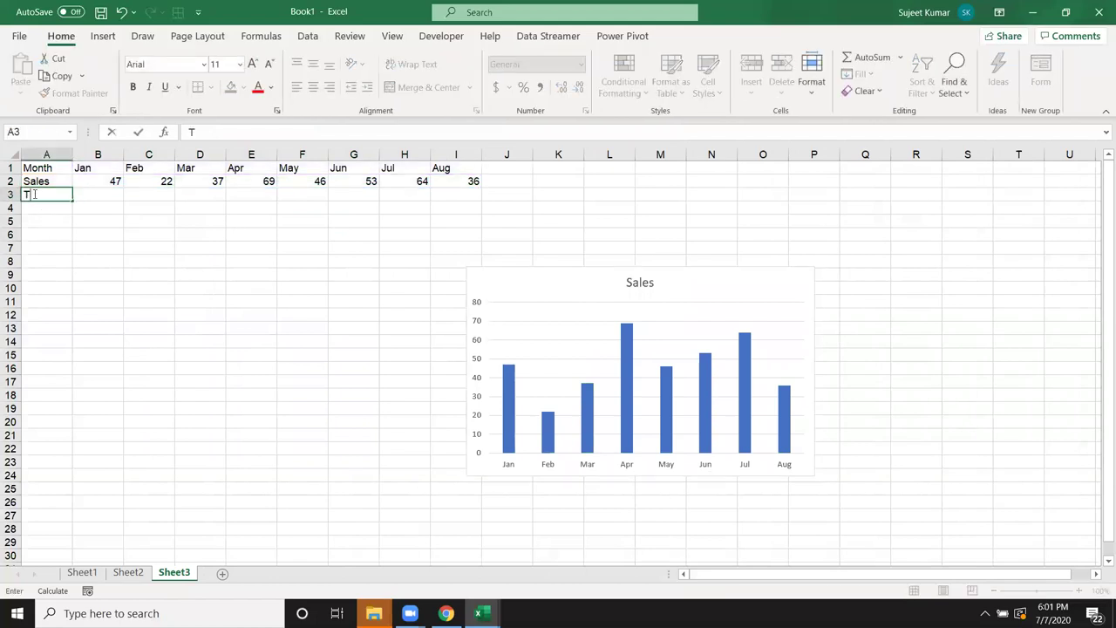
type("rge")
key("Return")
left_click(35, 195)
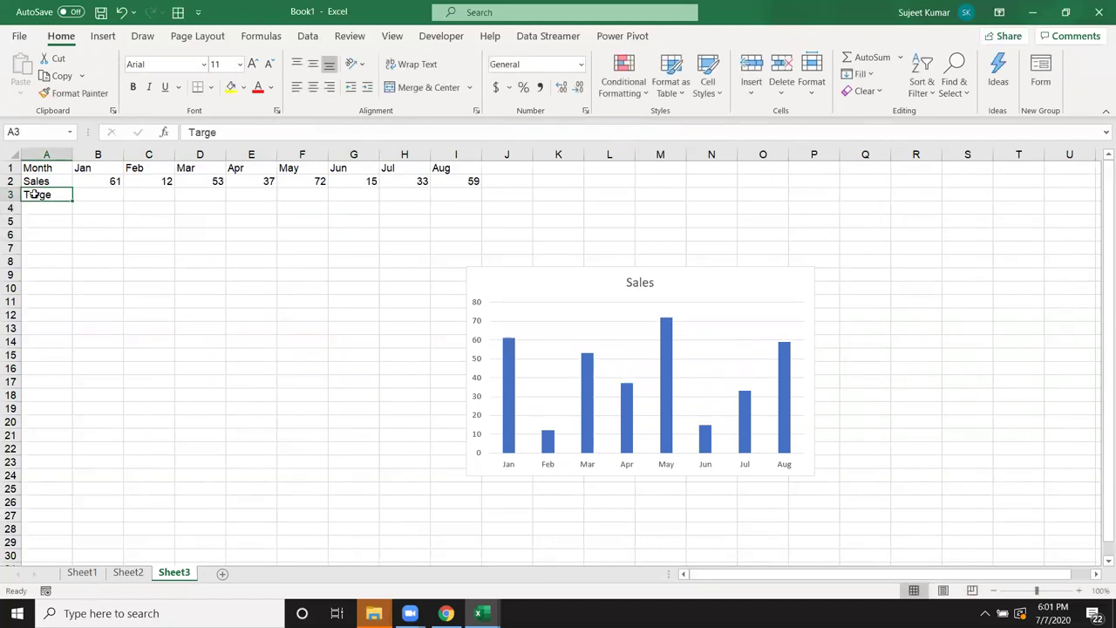
double_click(55, 195)
type("t")
key("Return")
- Fill B3:I3 with the random formula and move the chart below the table
mouse_move(98, 195)
left_mouse_down()
mouse_move(490, 193)
mouse_move(474, 182)
left_mouse_up()
key("ctrl+d")
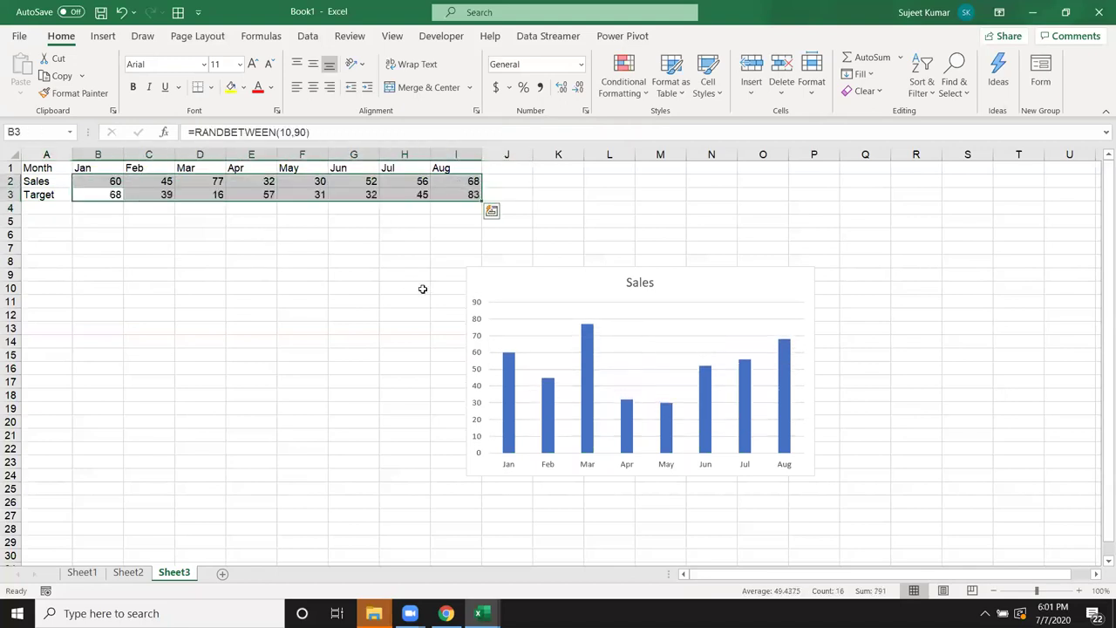
left_click_drag(498, 288, 159, 272)
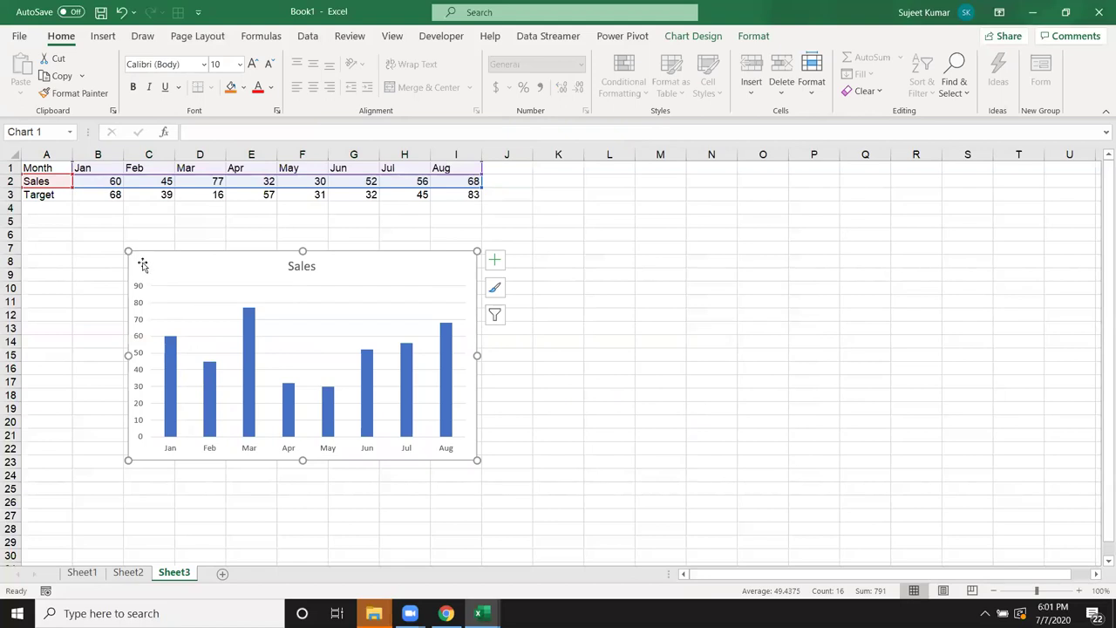
- Add the Target row to the chart as orange columns and widen the chart
left_click(610, 406)
left_click(386, 268)
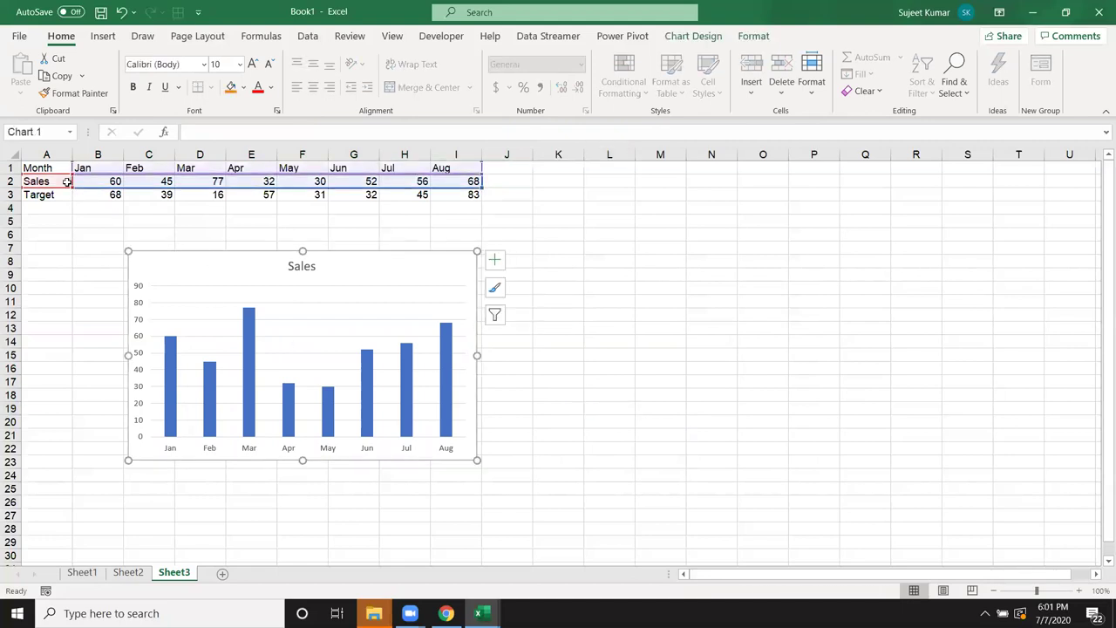
left_click_drag(72, 187, 72, 200)
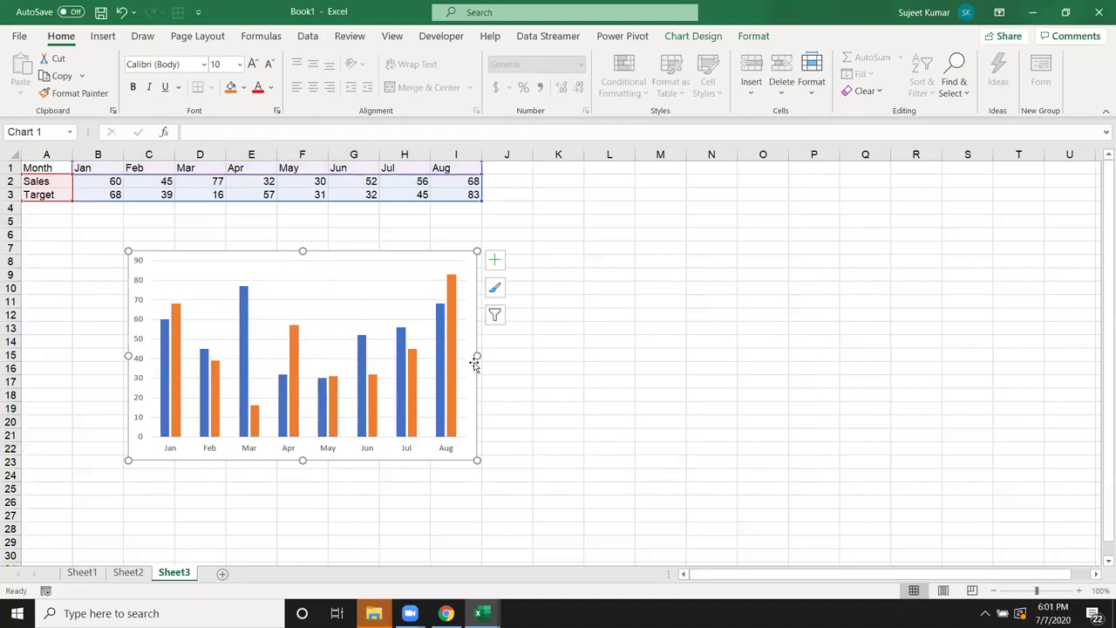
left_click_drag(477, 355, 568, 355)
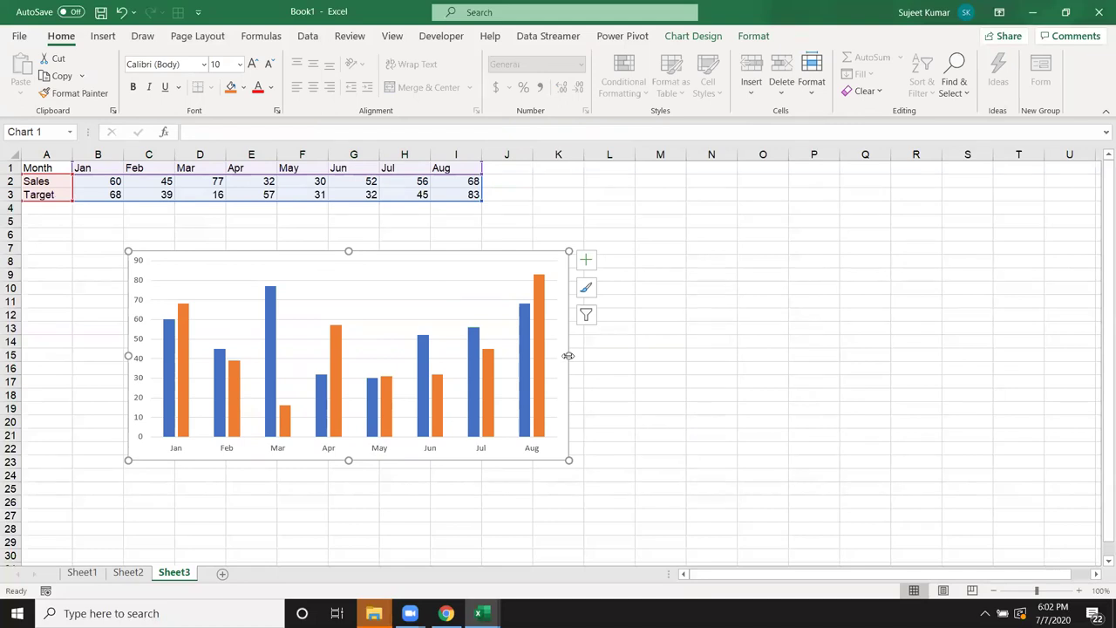
left_click(539, 309)
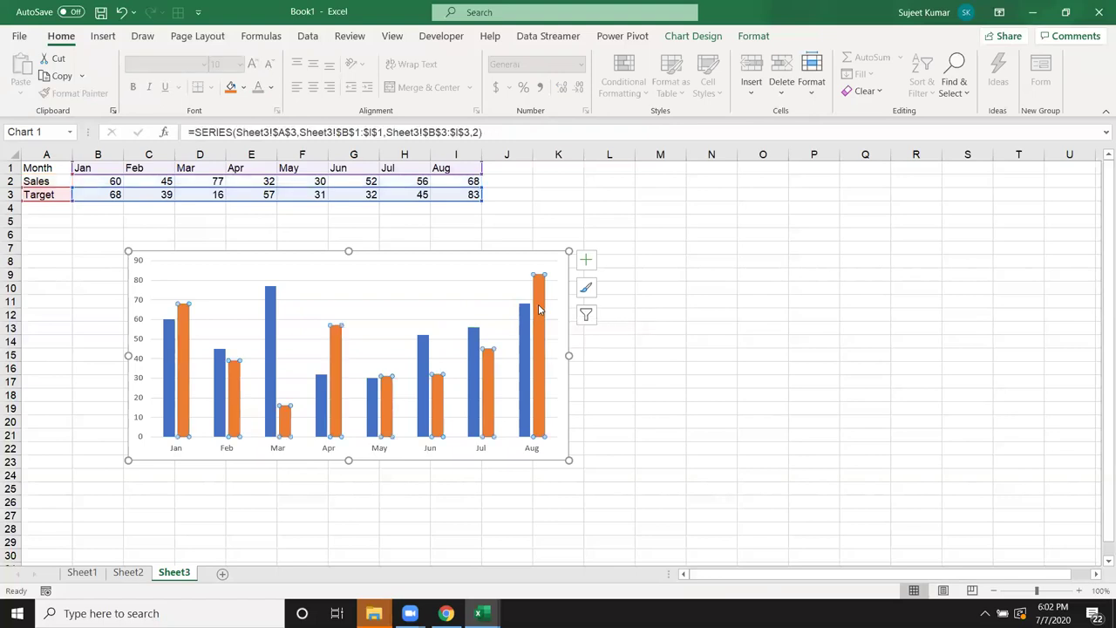
right_click(539, 309)
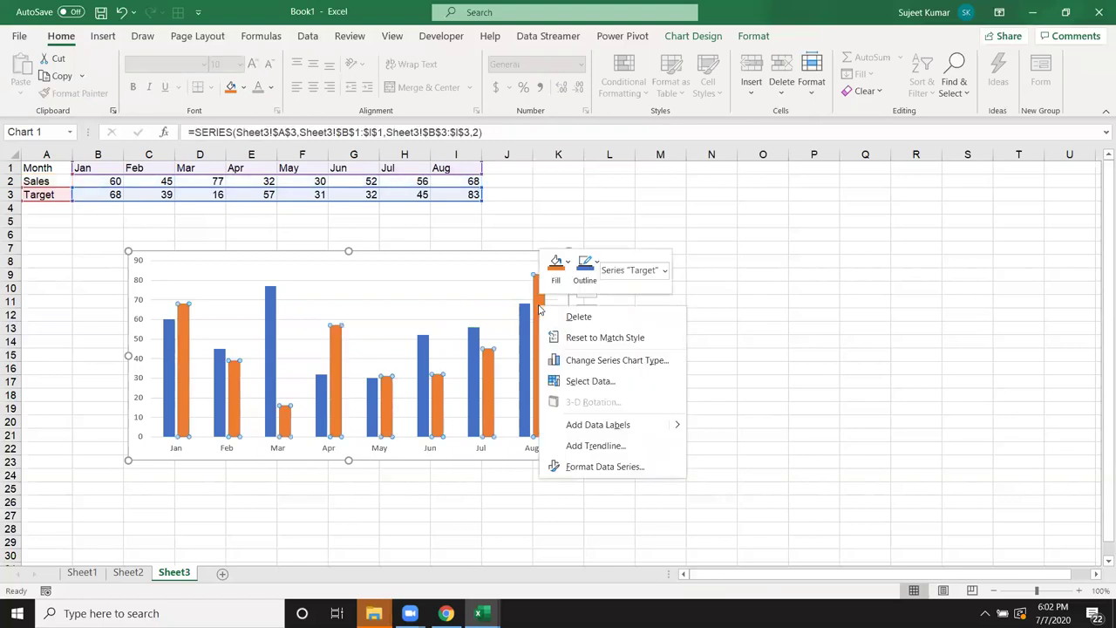
- Change the Target series' chart type to Line in the combo options
left_click(623, 362)
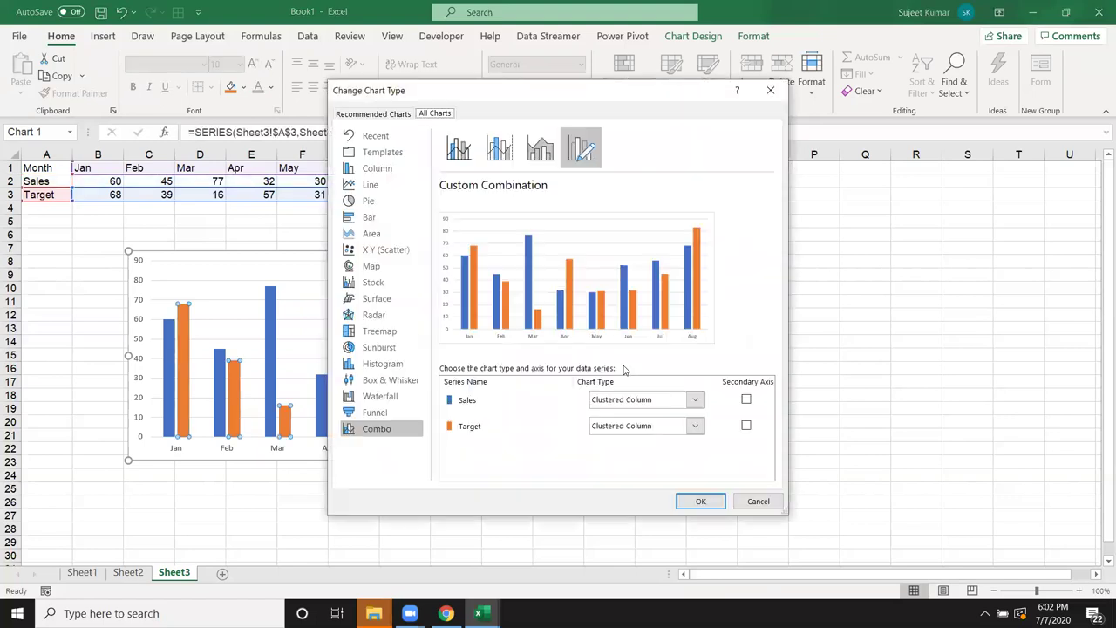
left_click(662, 427)
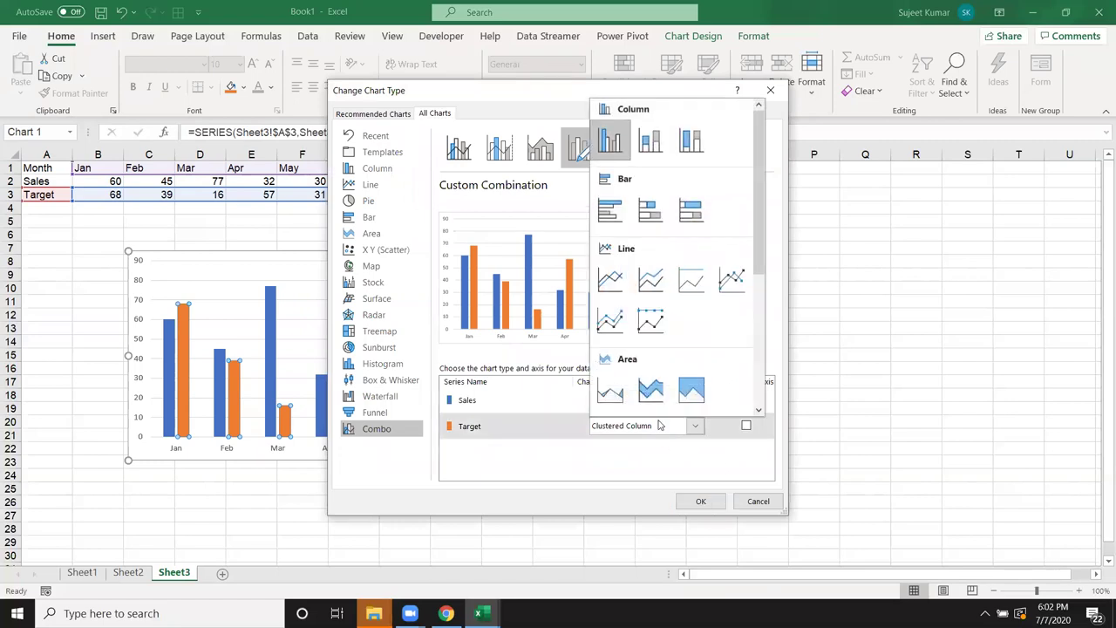
left_click(609, 279)
left_click(703, 501)
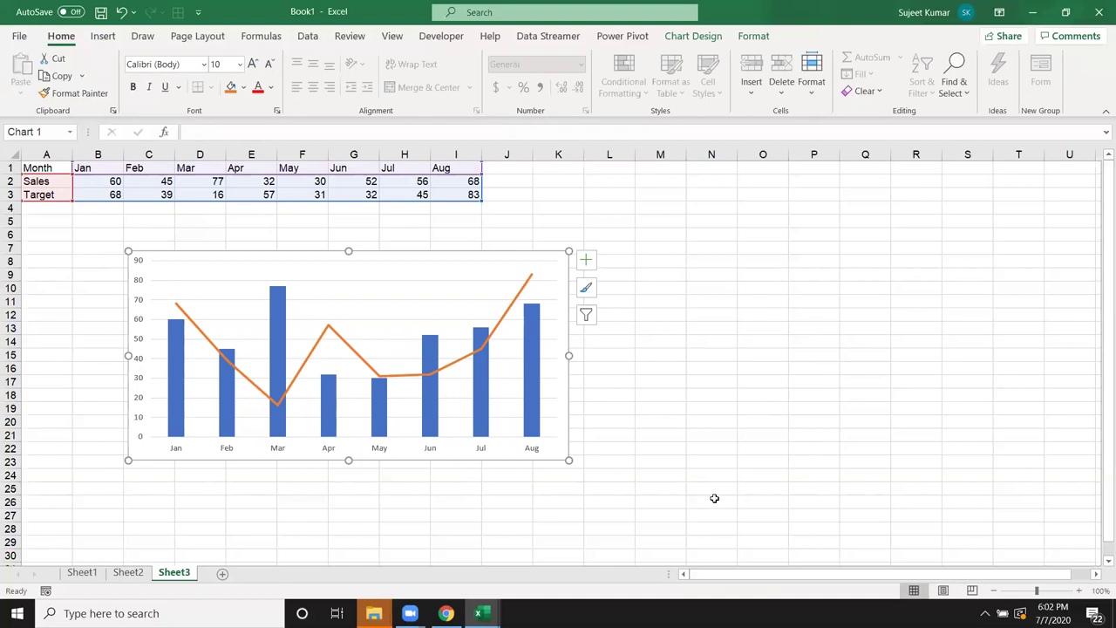
- Enter Target values 20%, 30%, 90% and 45% for Jan–Apr in B3:E3
left_click(101, 195)
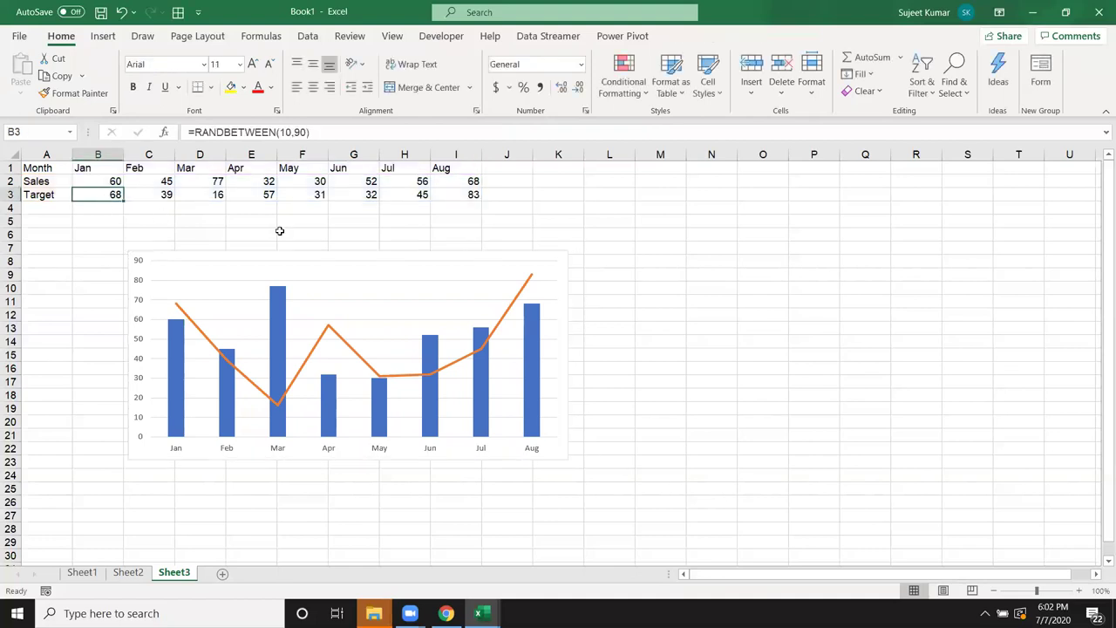
type("20%")
key("Return")
key("Up")
key("Right")
type("30")
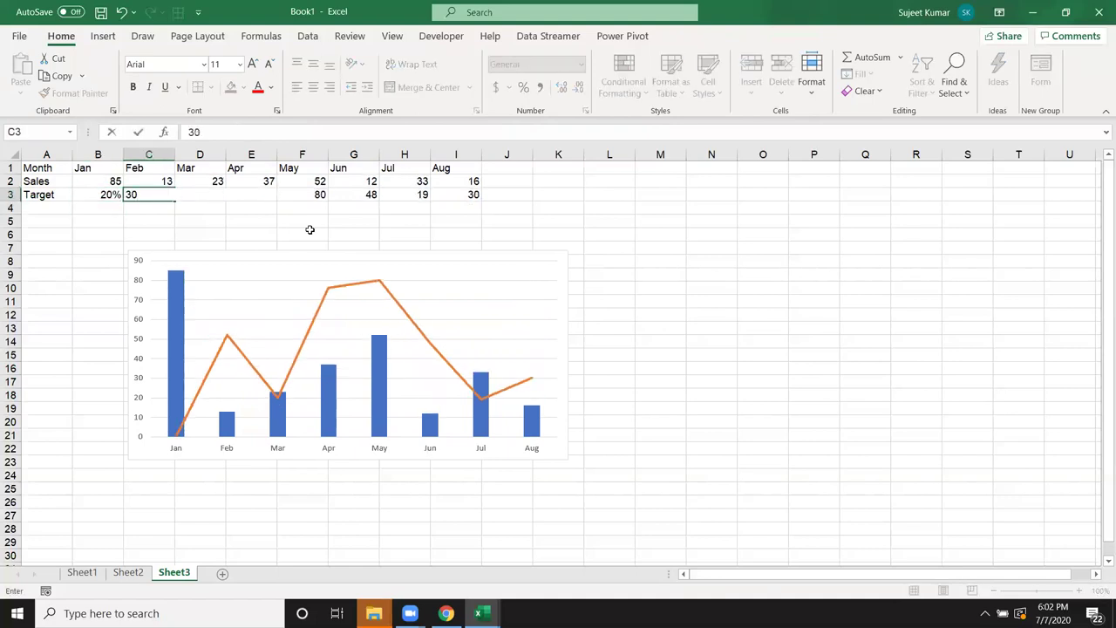
type("%")
key("Return")
key("Up")
key("Right")
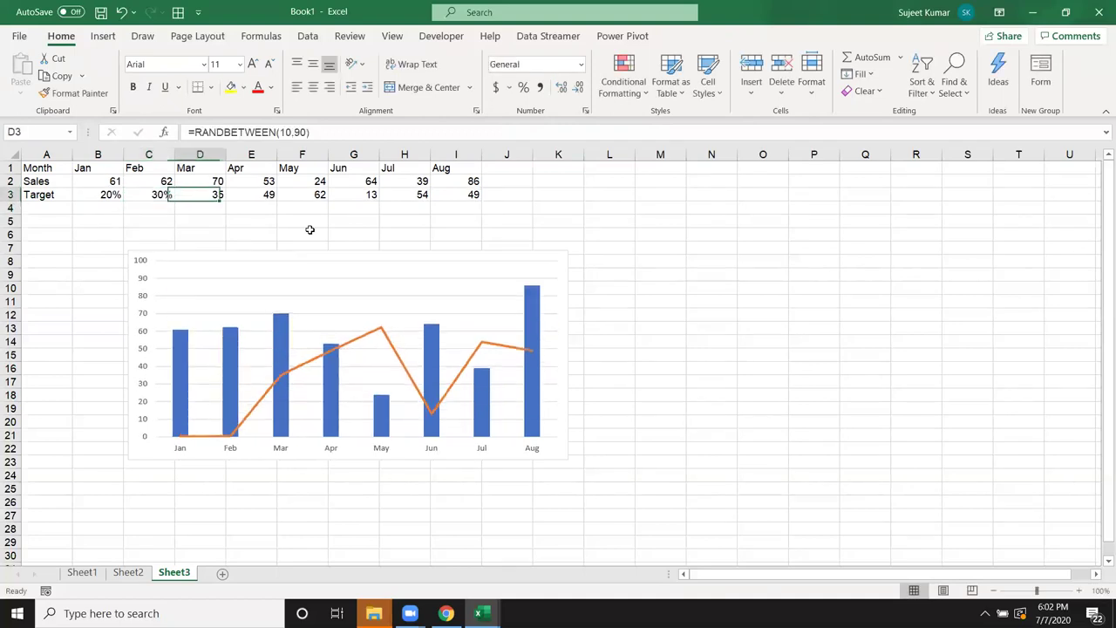
type("90%")
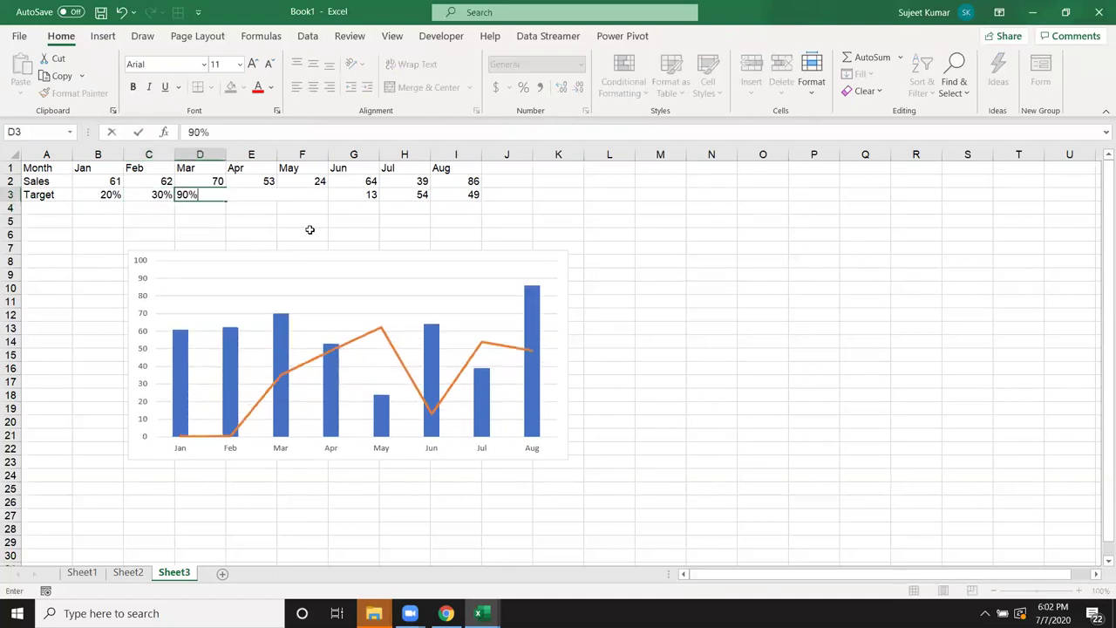
key("Return")
key("Up")
key("Right")
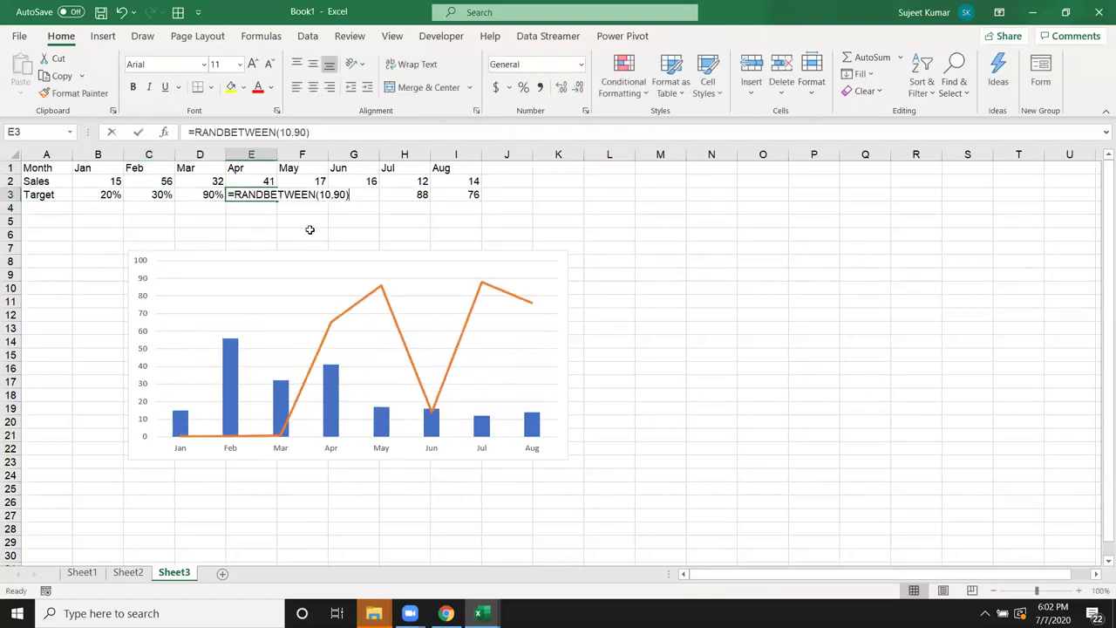
type("45%")
key("Return")
- Enter Target values 78%, 74%, 14% and 32% for May–Aug in F3:I3
key("Up")
key("Right")
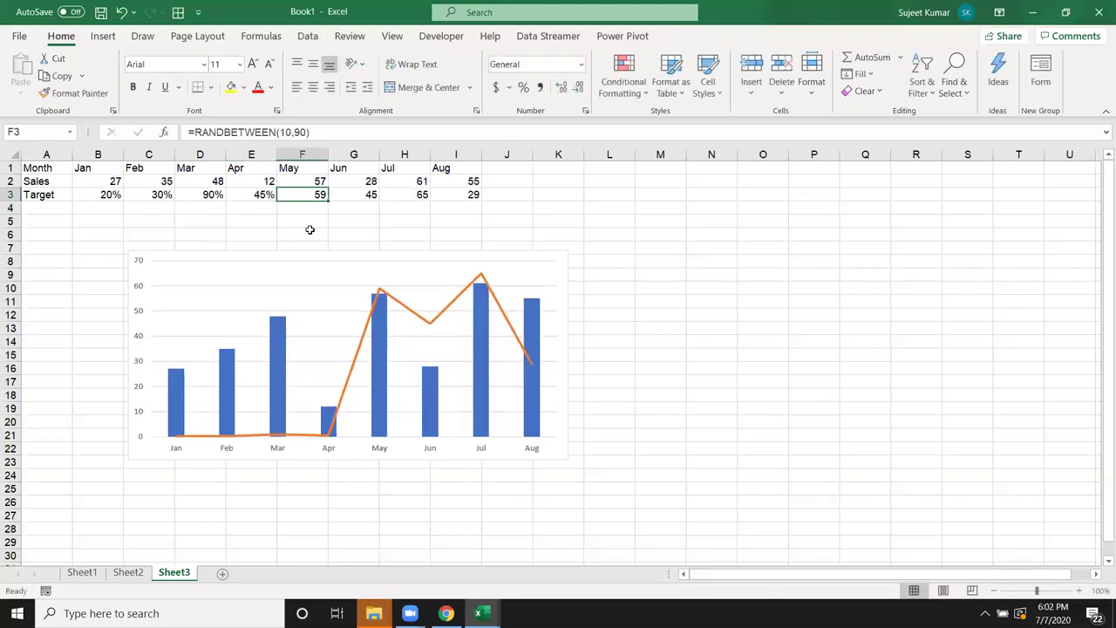
type("78%")
key("Return")
key("Up")
key("Right")
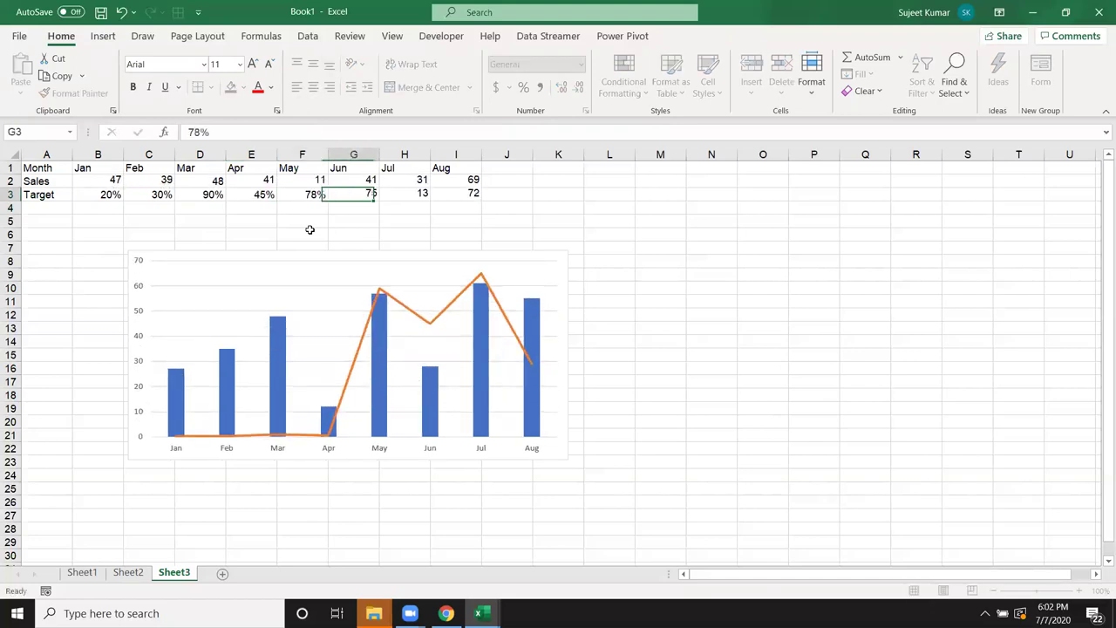
type("74%")
key("Return")
key("Up")
key("Right")
type("14%")
key("Return")
key("Up")
key("Right")
type("32%")
key("Return")
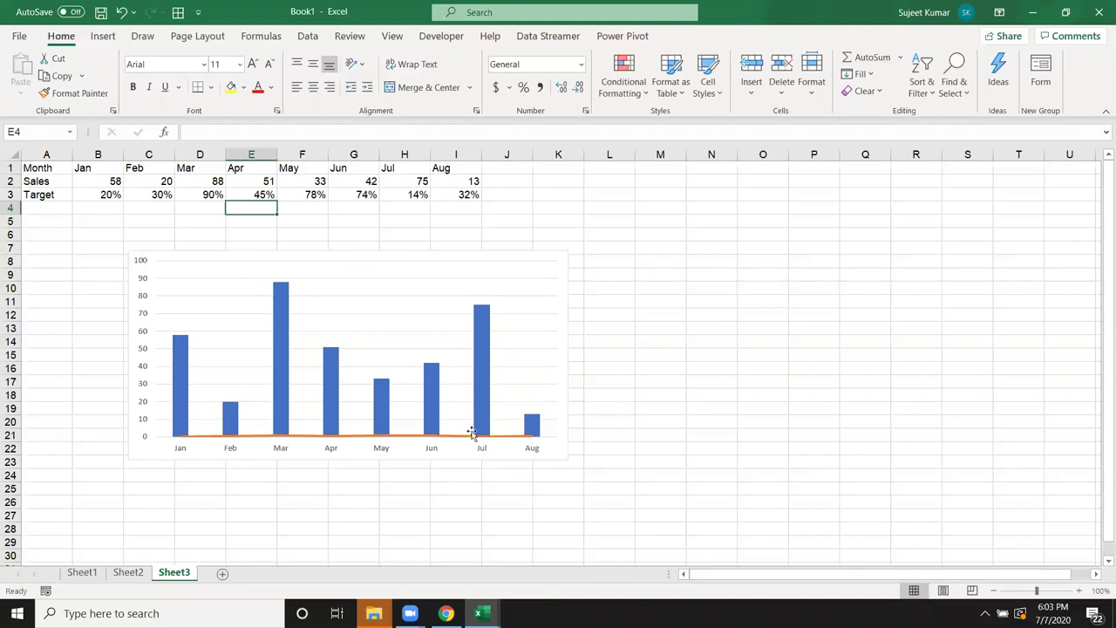
- Move the Target line series onto a secondary axis
left_click(499, 441)
right_click(500, 441)
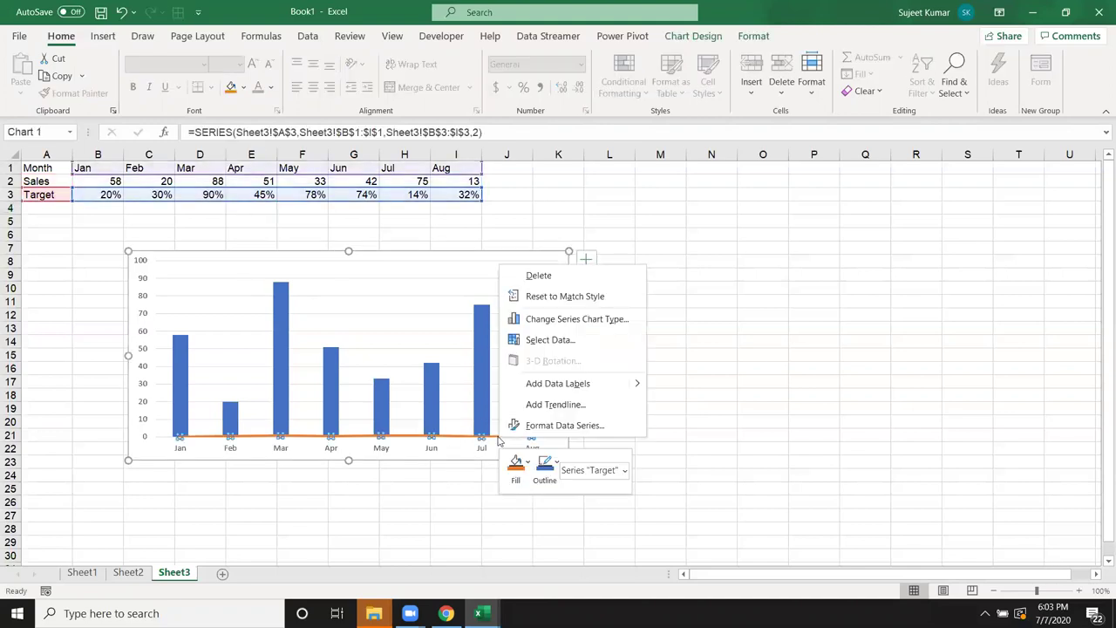
left_click(577, 319)
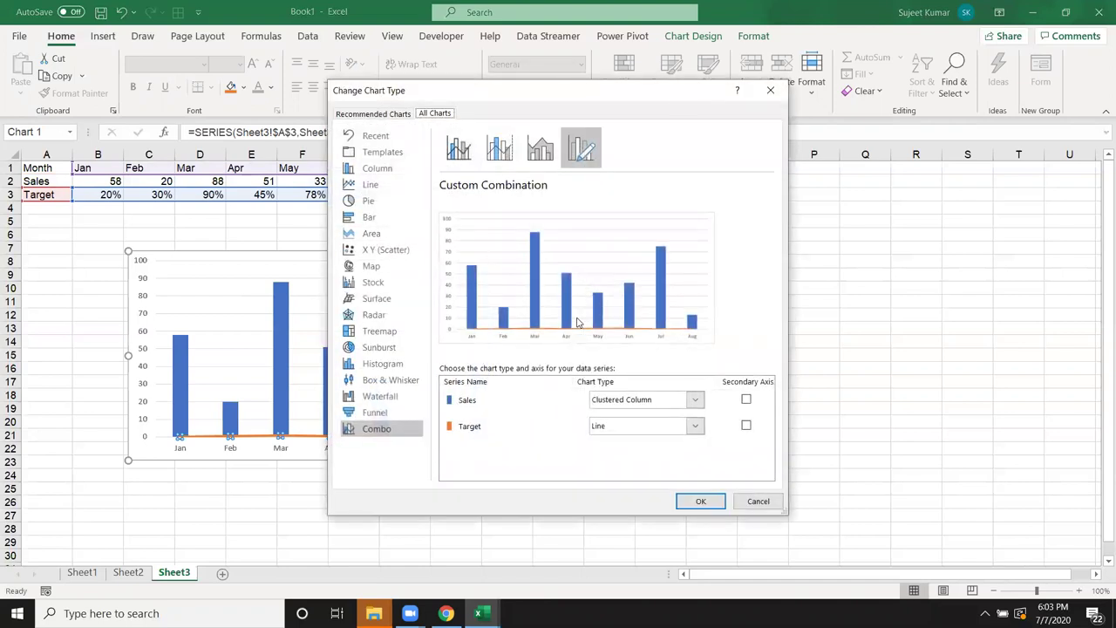
left_click(746, 426)
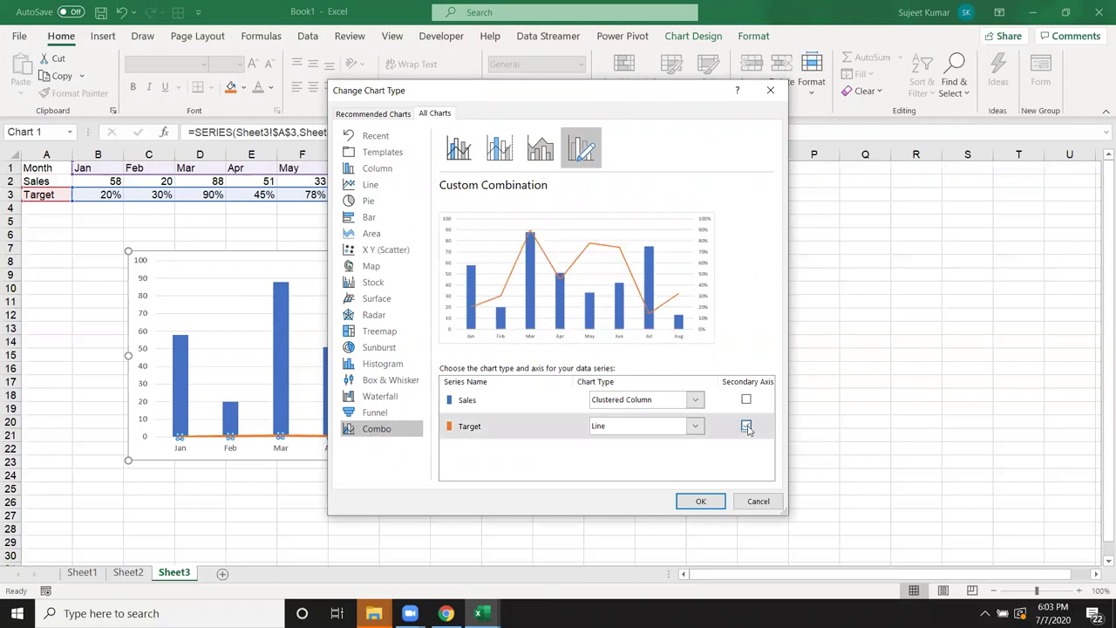
left_click(702, 501)
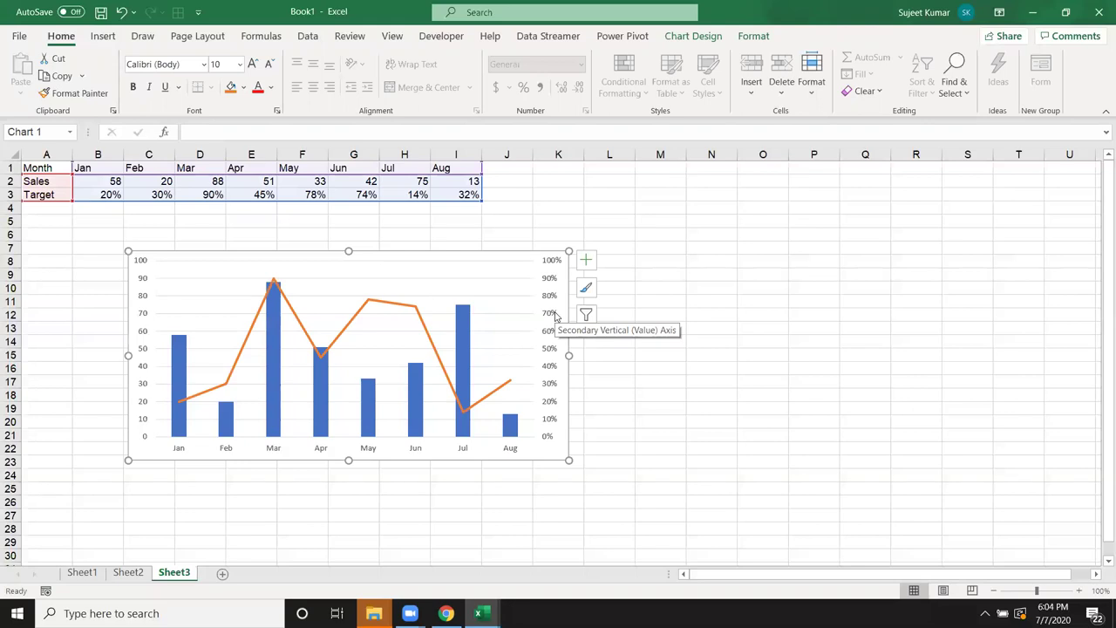
- Undo the last three changes and delete the existing chart
key("ctrl+z")
key("ctrl+z")
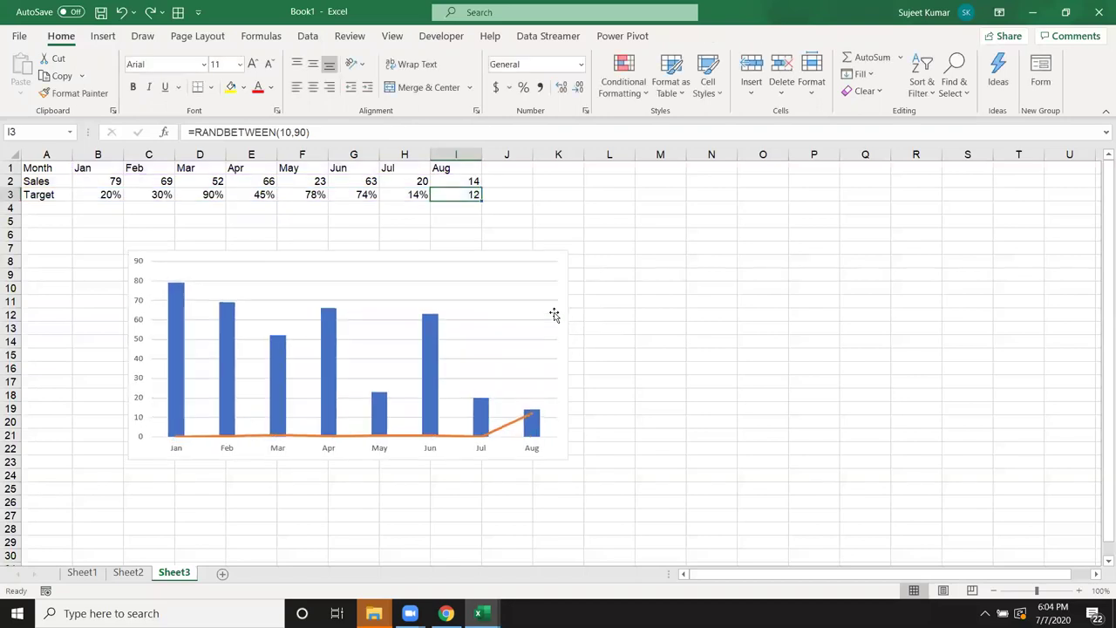
key("ctrl+z")
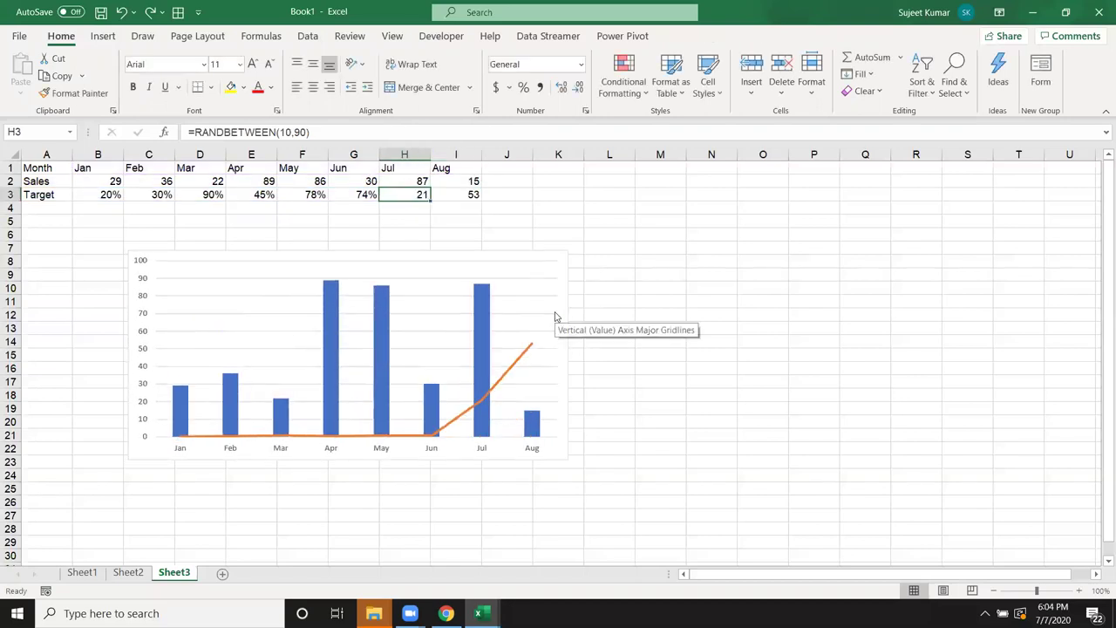
key("ctrl+z")
key("ctrl+z")
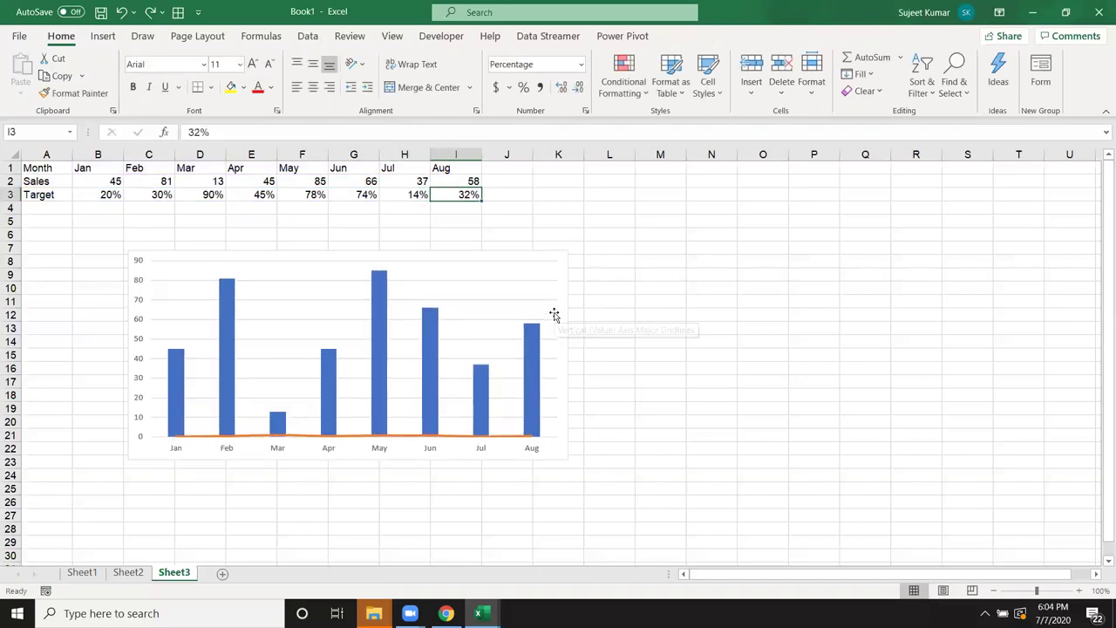
left_click(537, 255)
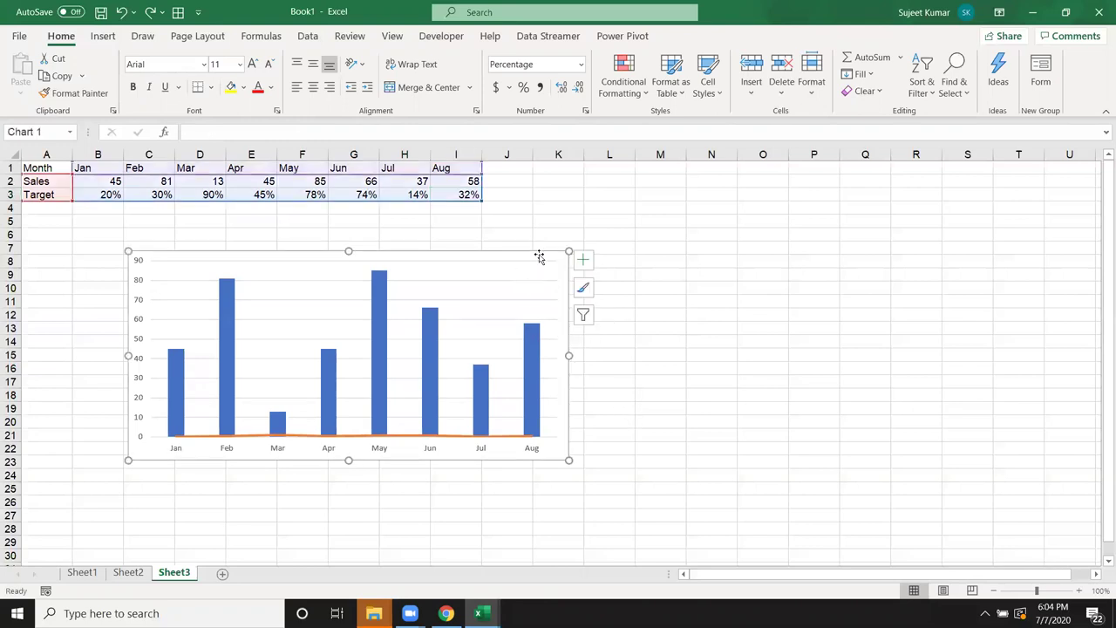
key("Delete")
- Restore 32% in cell I3 and select the full table A1:I3
mouse_move(12, 175)
left_mouse_down()
mouse_move(312, 200)
mouse_move(282, 205)
left_mouse_up()
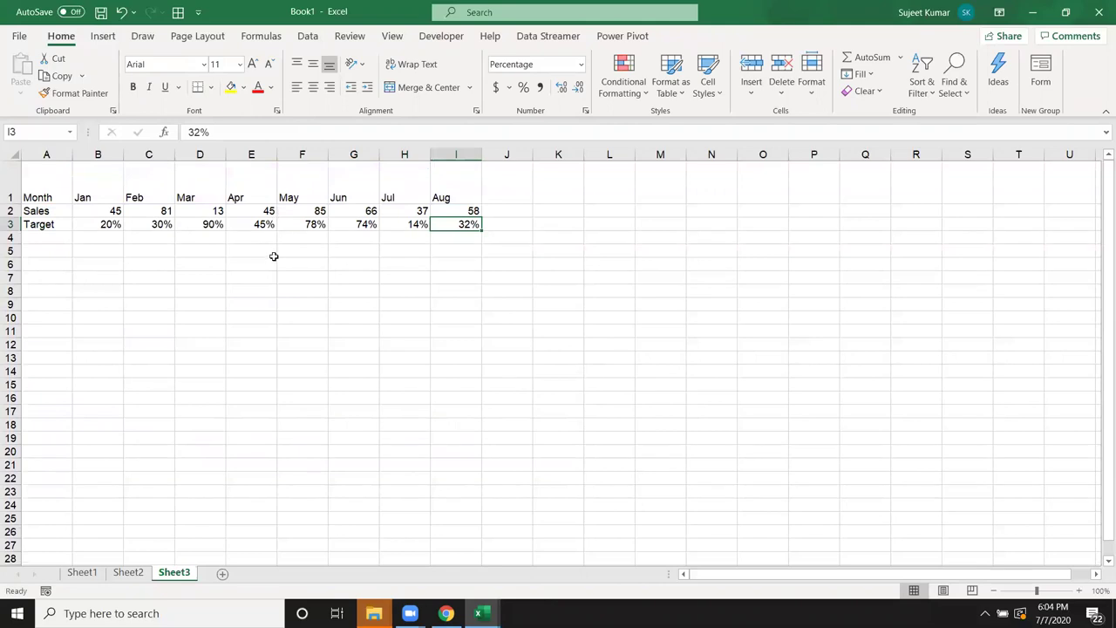
type("z")
key("BackSpace")
type("32%")
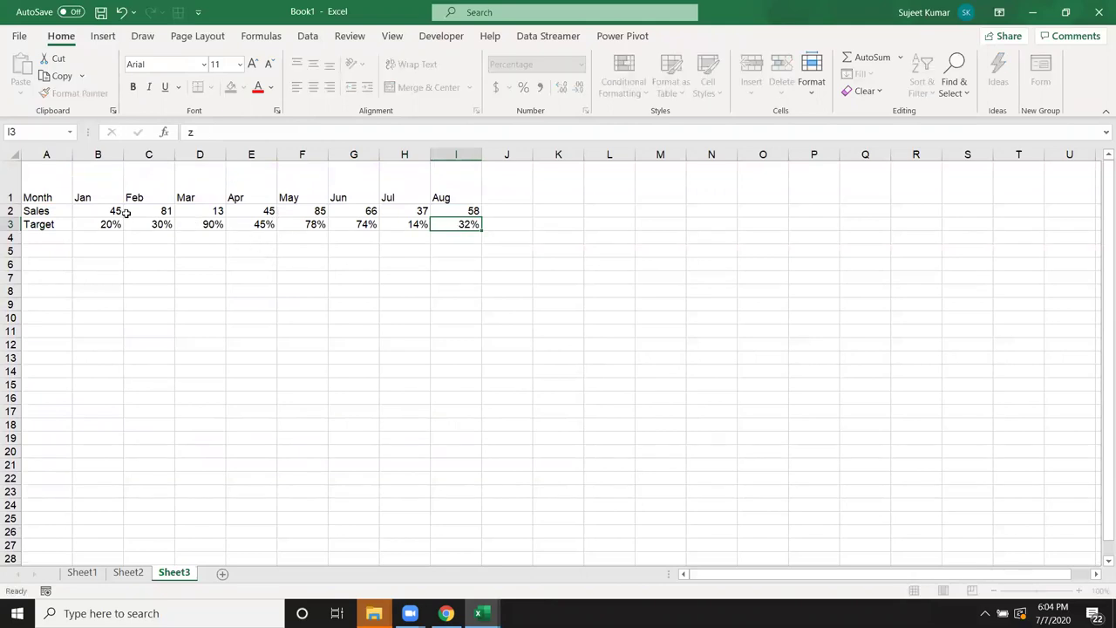
key("ctrl+Return")
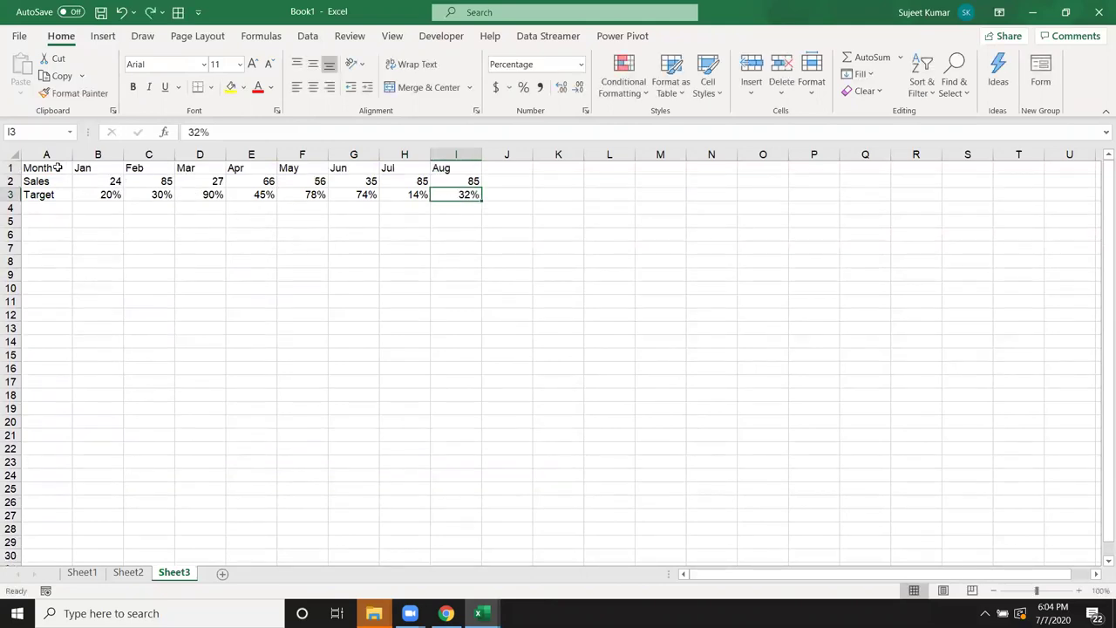
left_click_drag(61, 167, 438, 194)
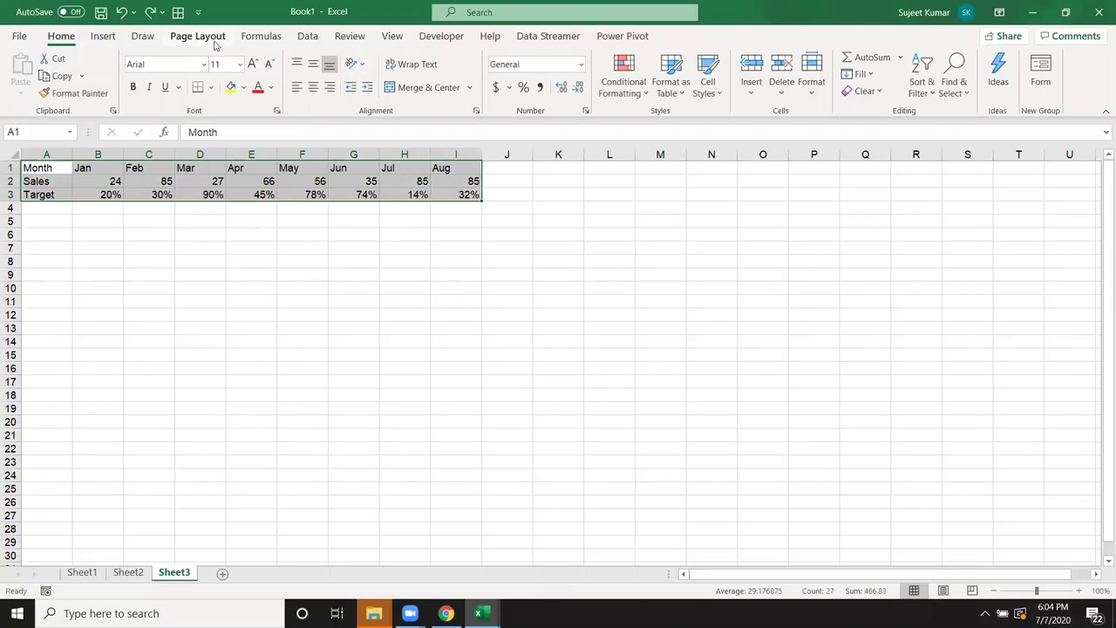
- Insert a 2-D clustered column chart of A1:I3 and place it under the table
left_click(103, 35)
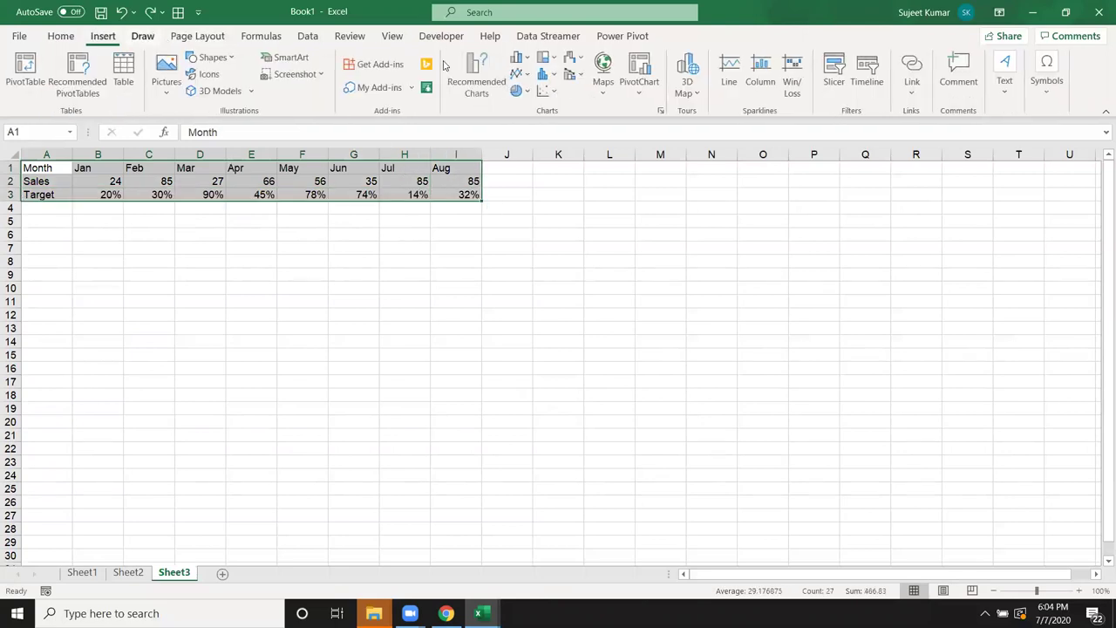
left_click(517, 61)
left_click(518, 117)
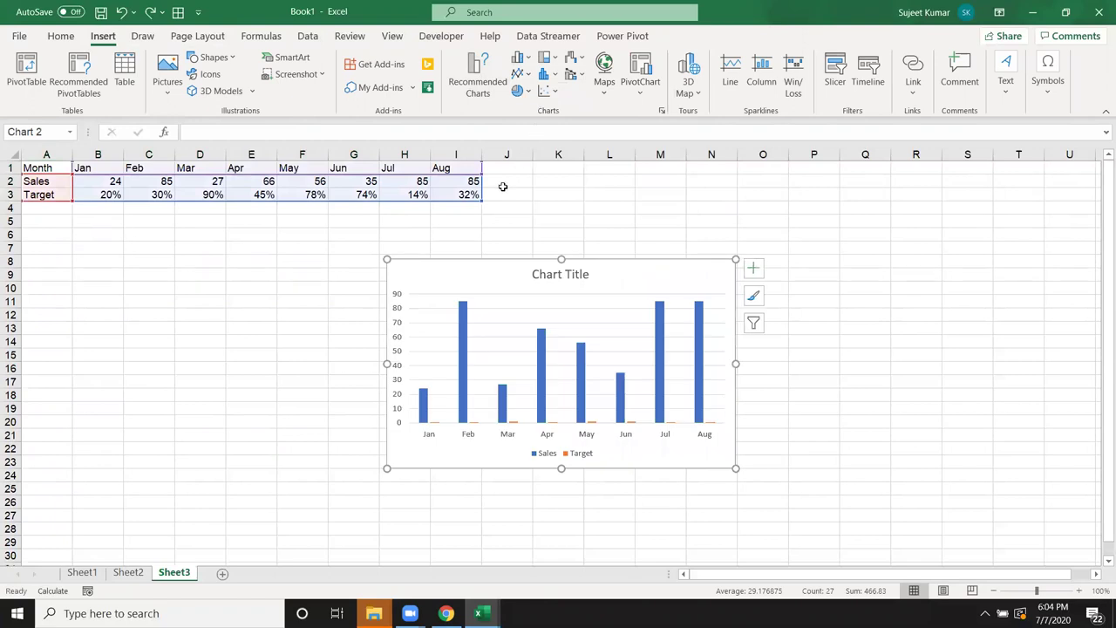
left_click_drag(450, 281, 310, 279)
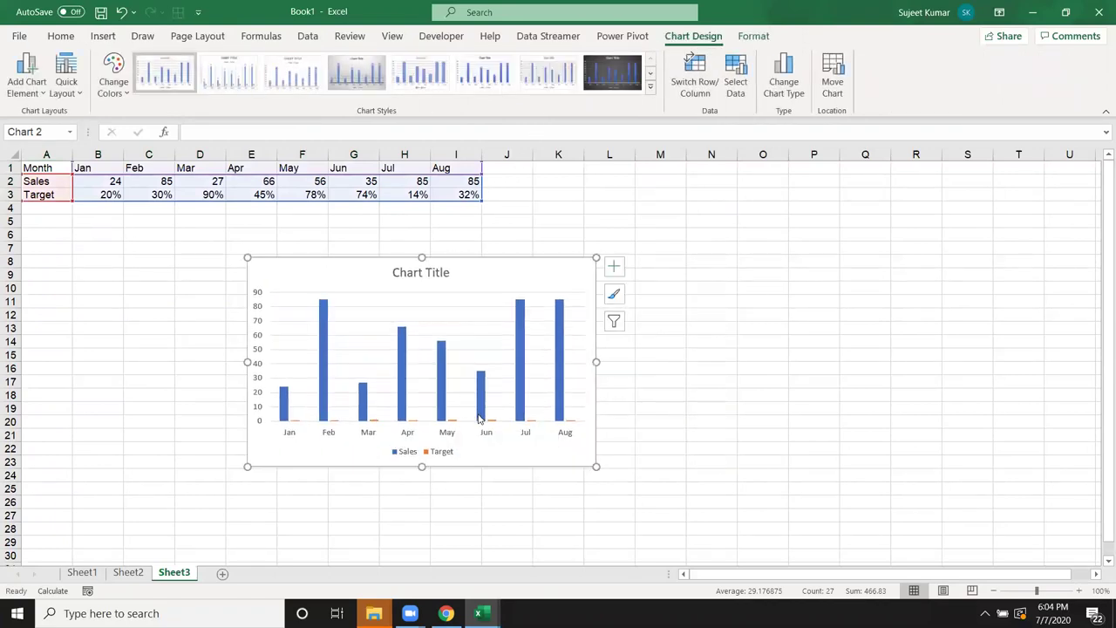
- Change the Target series to a line on a secondary axis, keeping Sales as columns
right_click(478, 419)
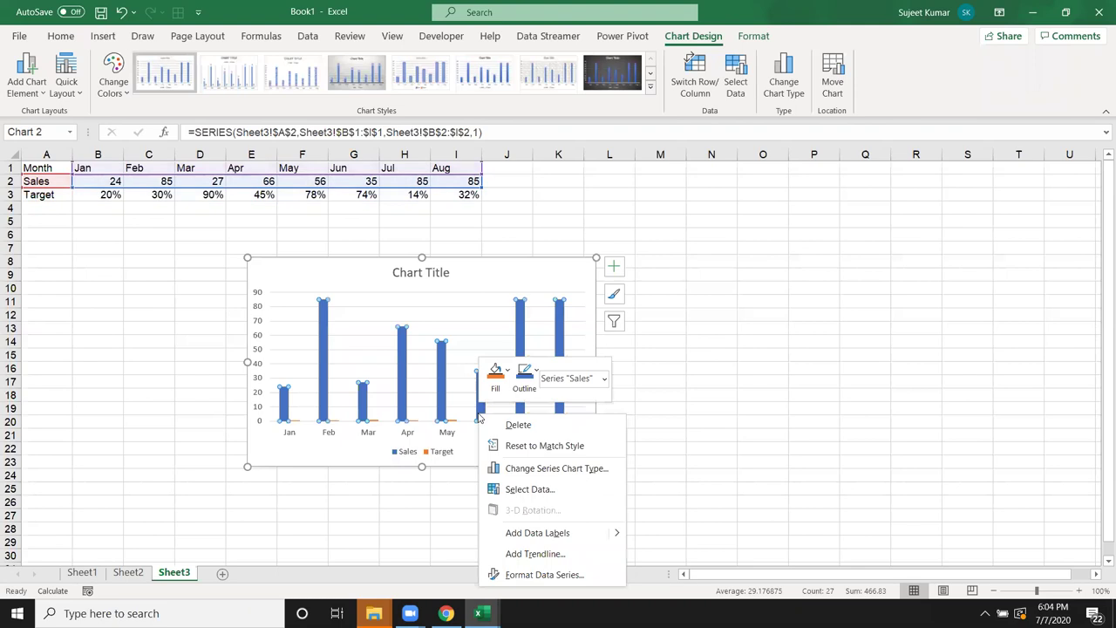
left_click(532, 470)
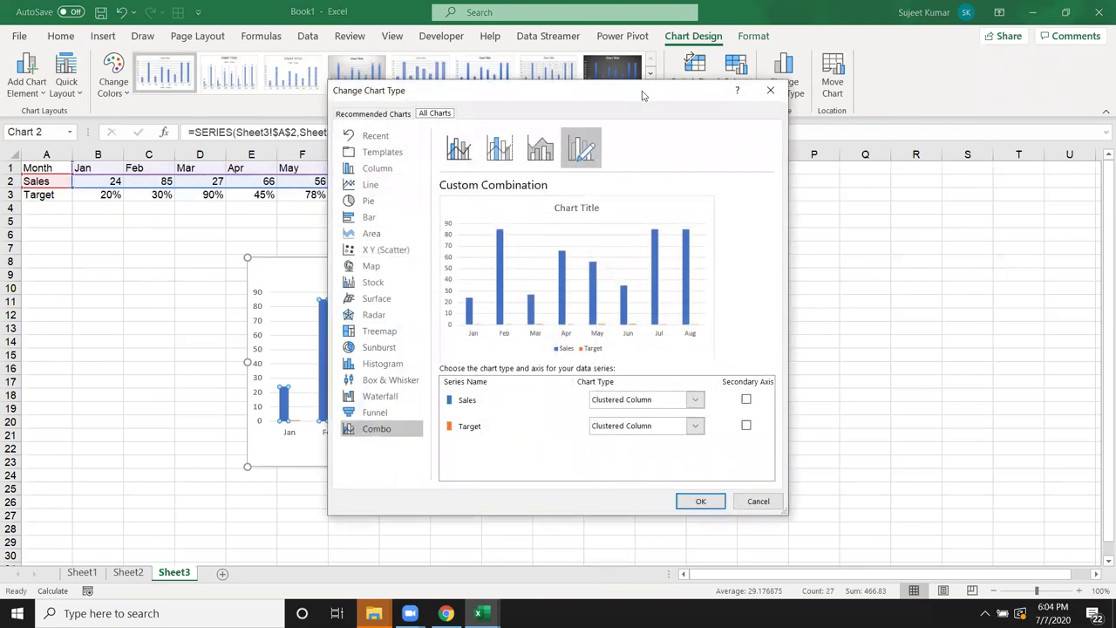
left_click_drag(640, 91, 885, 59)
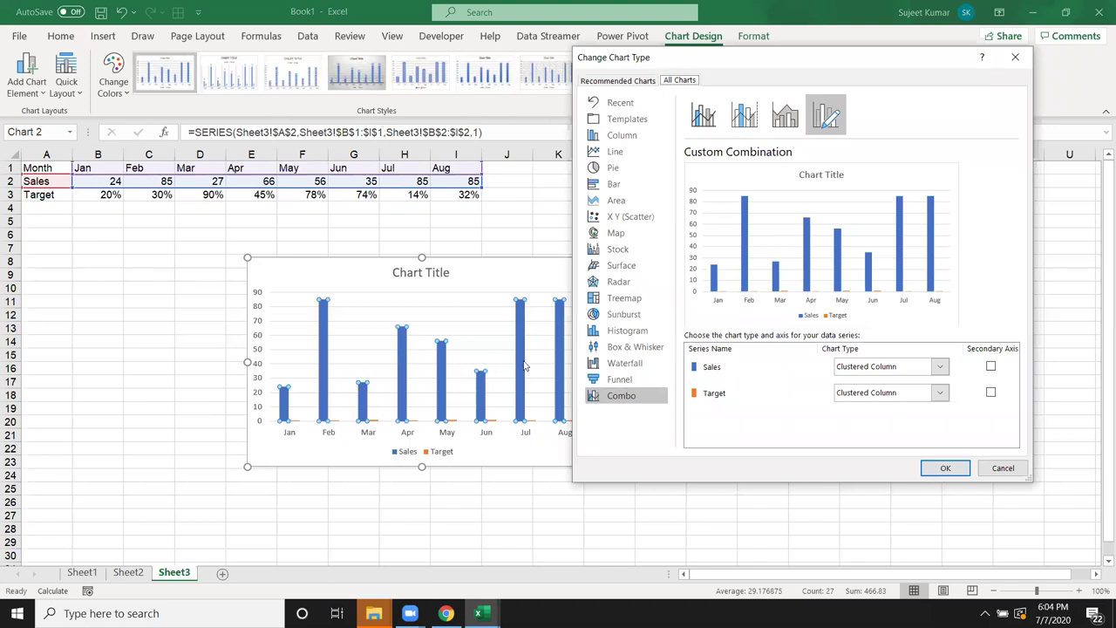
left_click(850, 394)
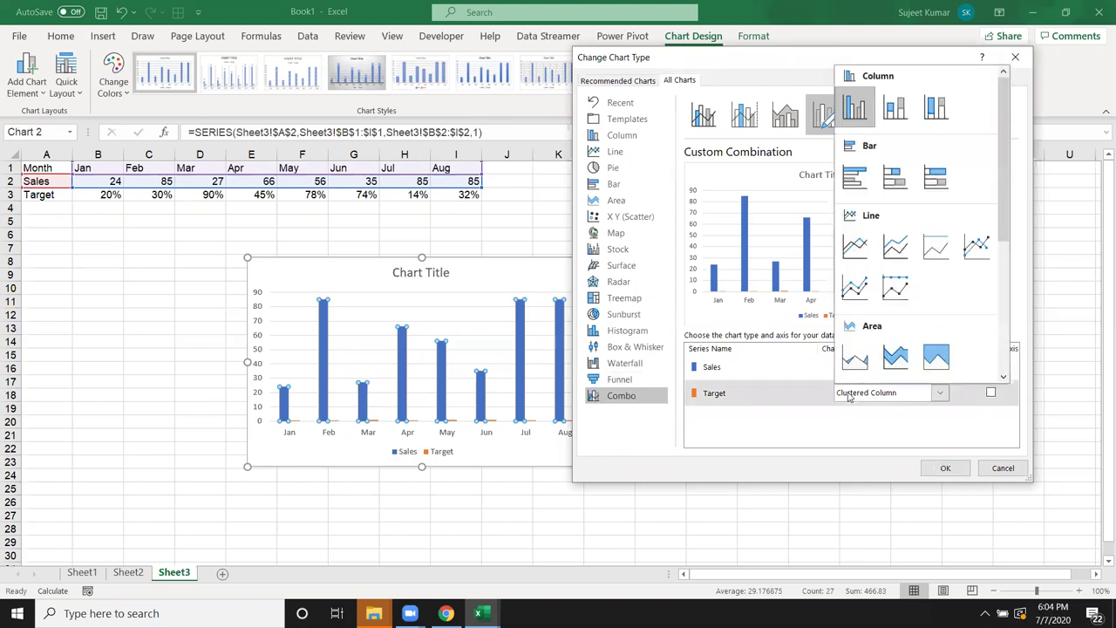
left_click(855, 258)
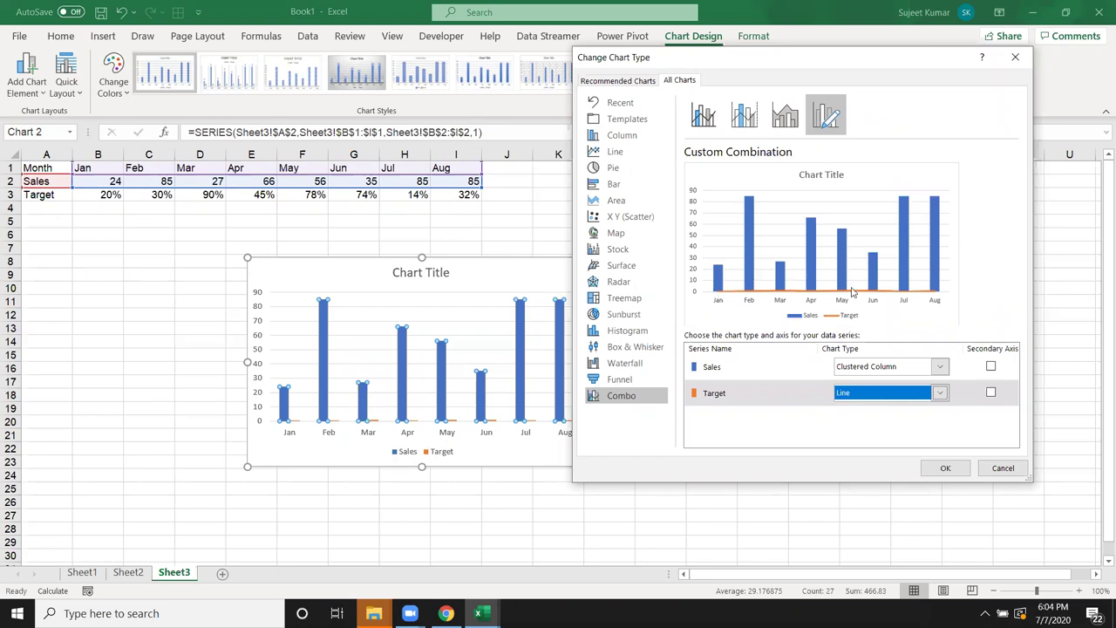
left_click(992, 396)
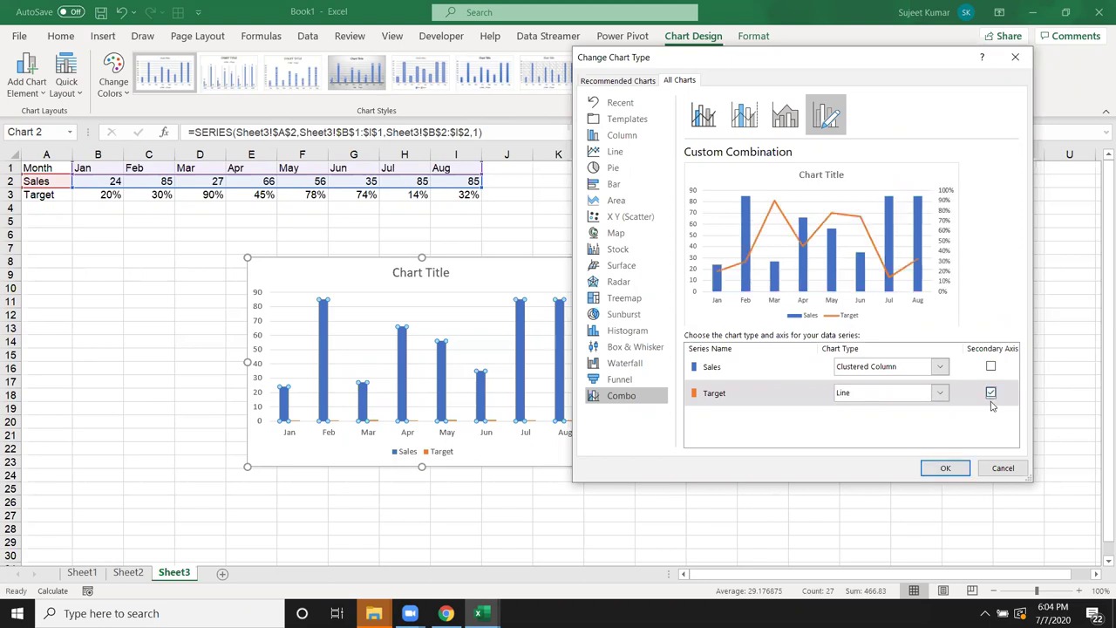
left_click(946, 467)
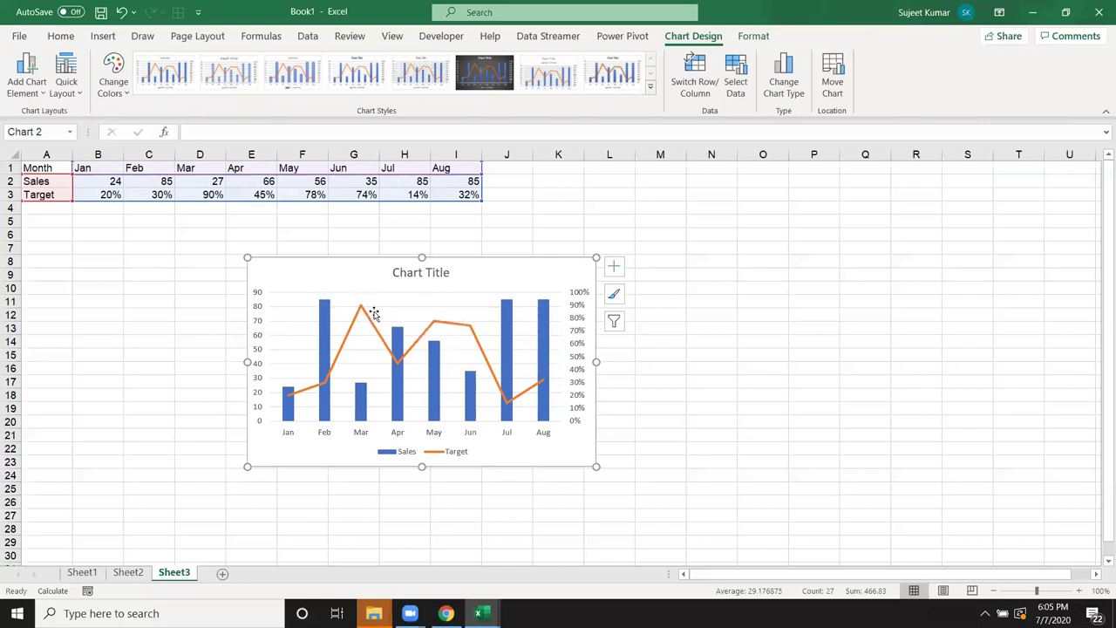
- Set the left value axis maximum to 100 in Format Axis
mouse_move(325, 307)
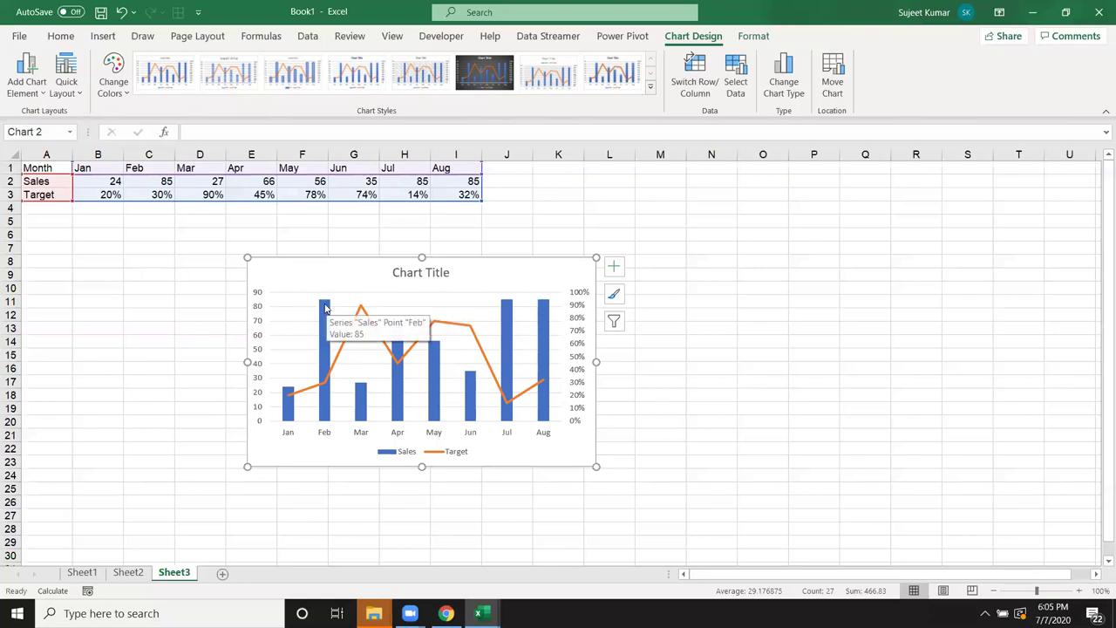
mouse_move(360, 314)
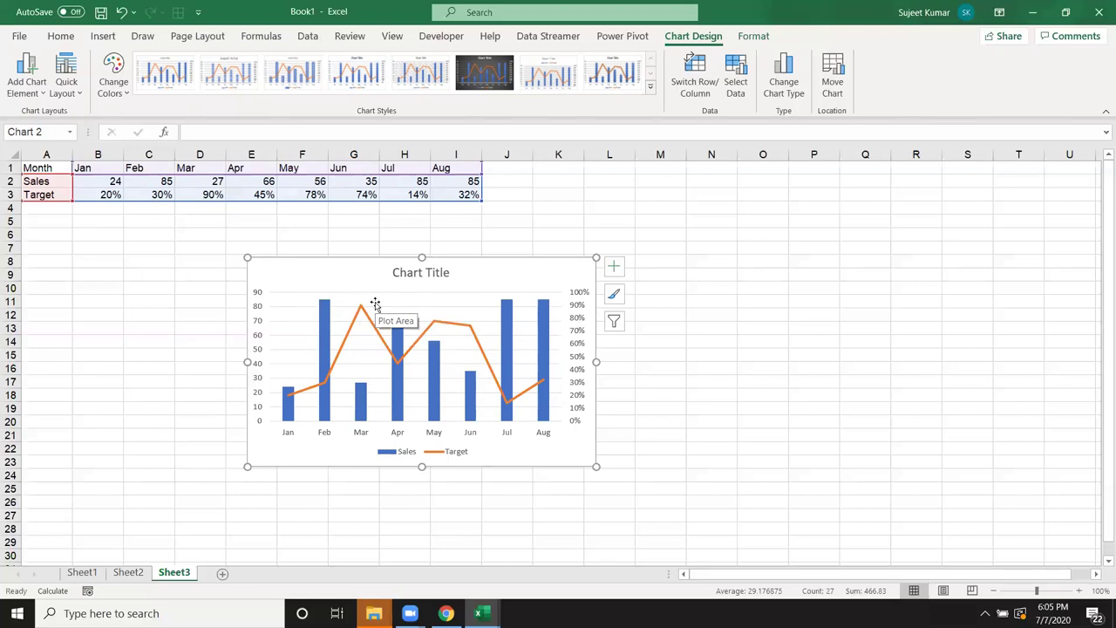
left_click(258, 299)
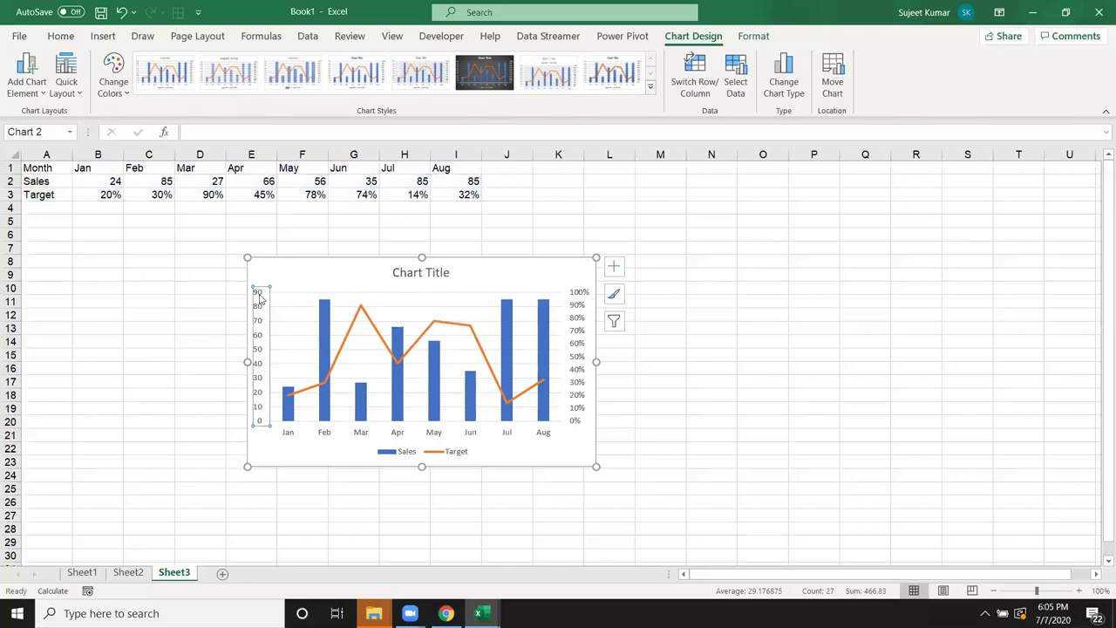
right_click(259, 298)
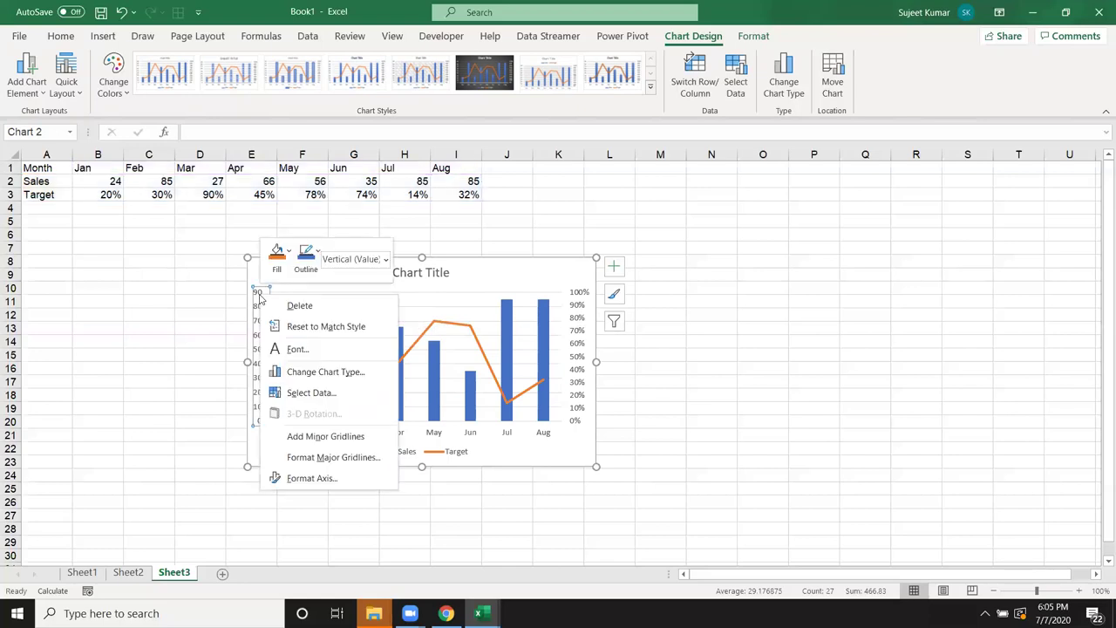
left_click(332, 478)
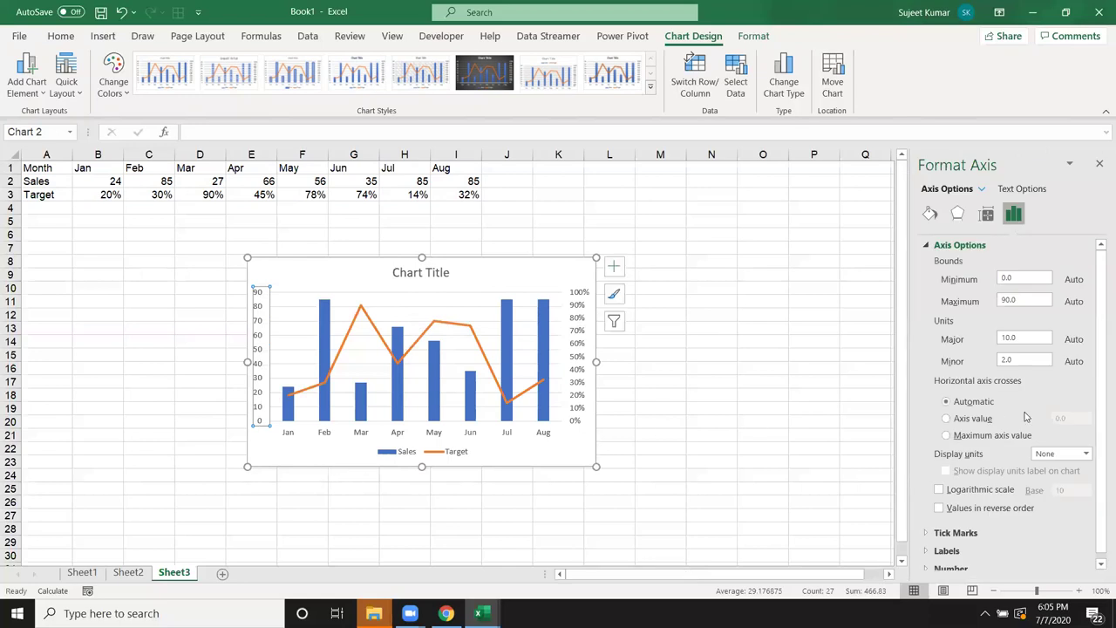
left_click_drag(1018, 279, 935, 277)
left_click_drag(1023, 299, 987, 299)
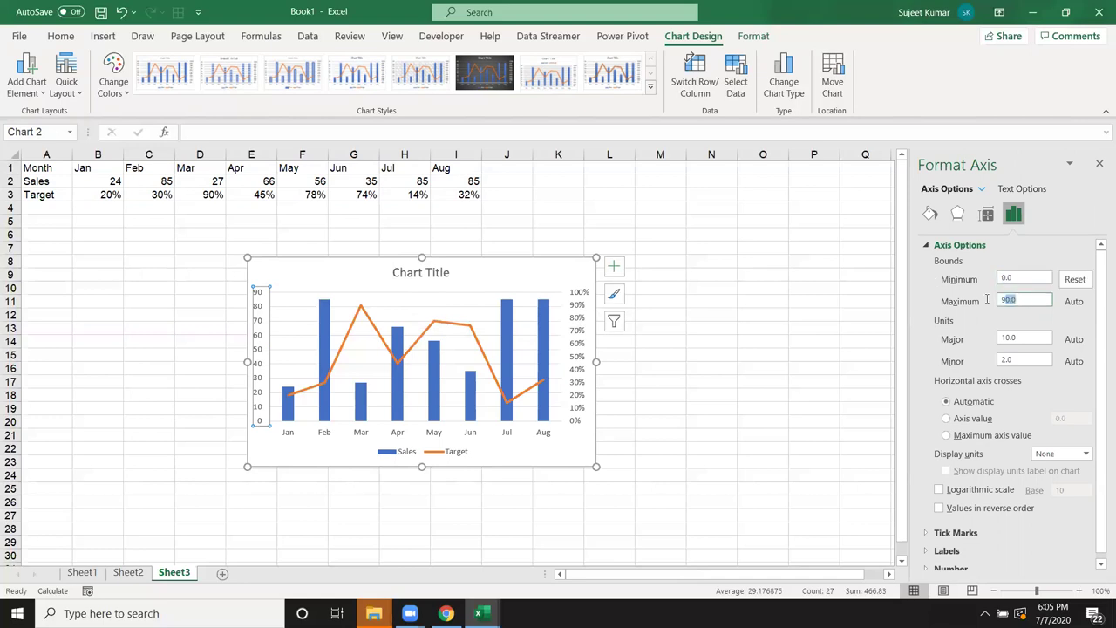
type("10")
type("0")
key("Return")
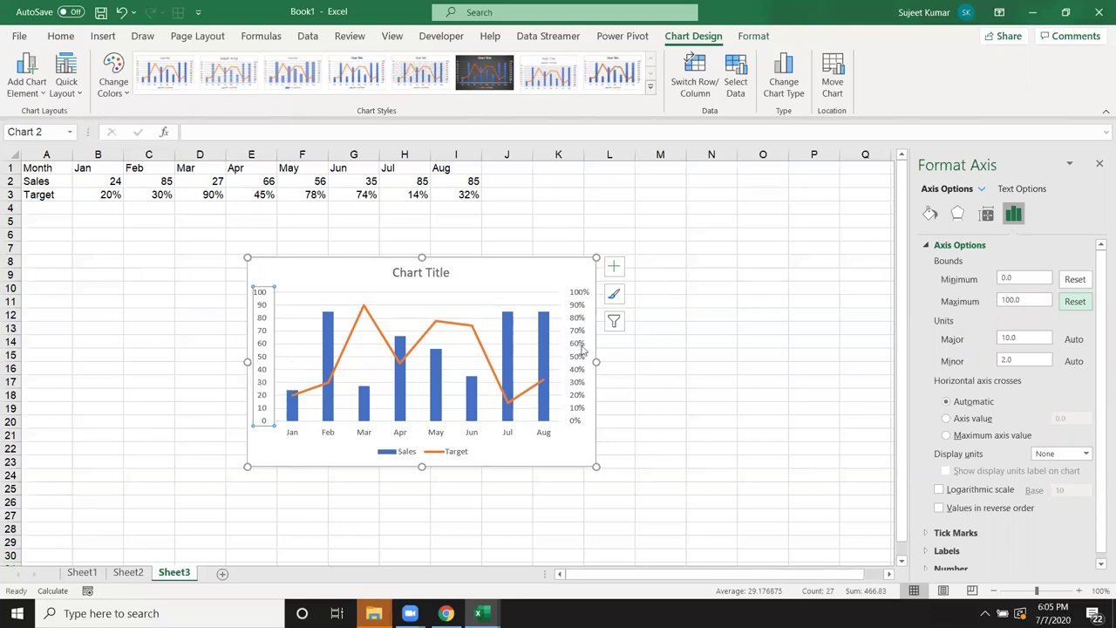
- Fix the right percentage axis bounds at minimum 0 and maximum 1 (0%–100%)
left_click(582, 305)
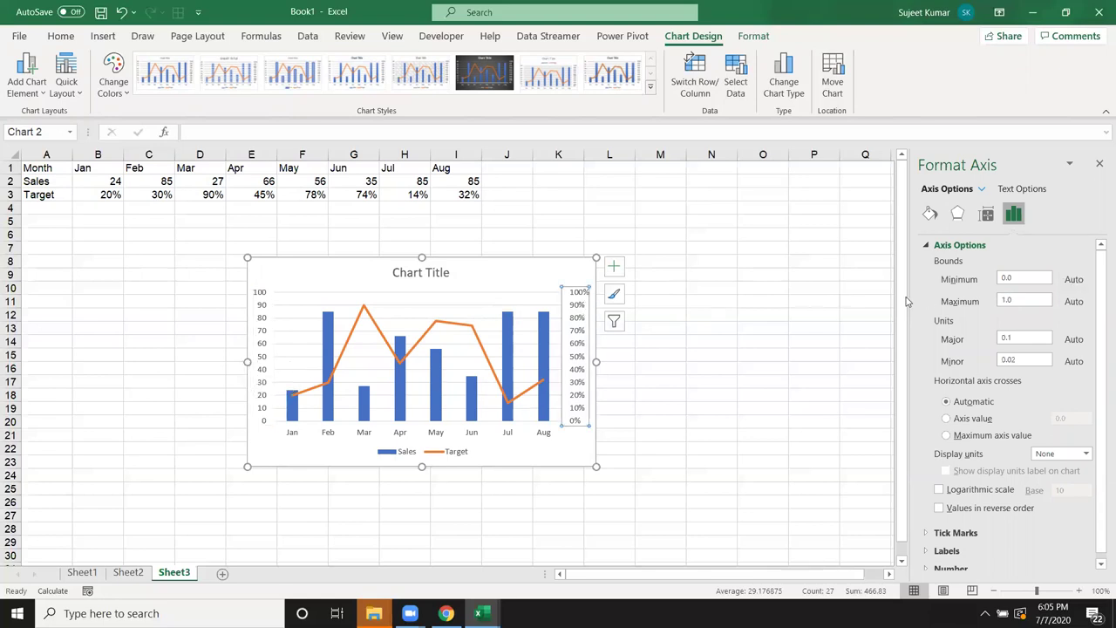
left_click_drag(1025, 284, 967, 281)
type("0")
key("Return")
left_click_drag(1040, 299, 985, 300)
type("1")
key("Return")
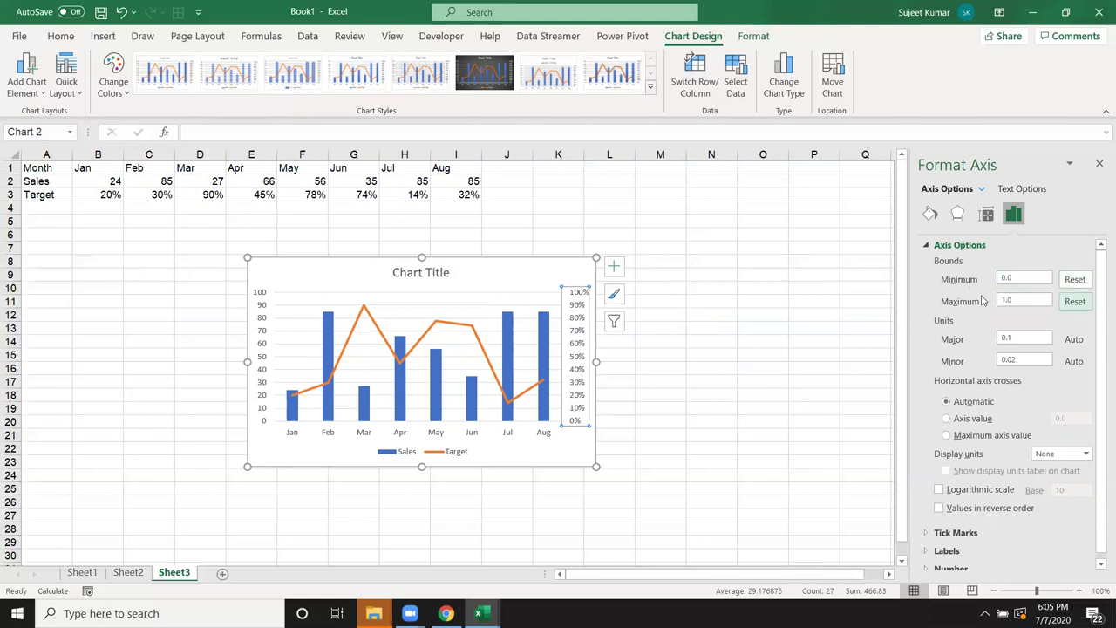
left_click(520, 461)
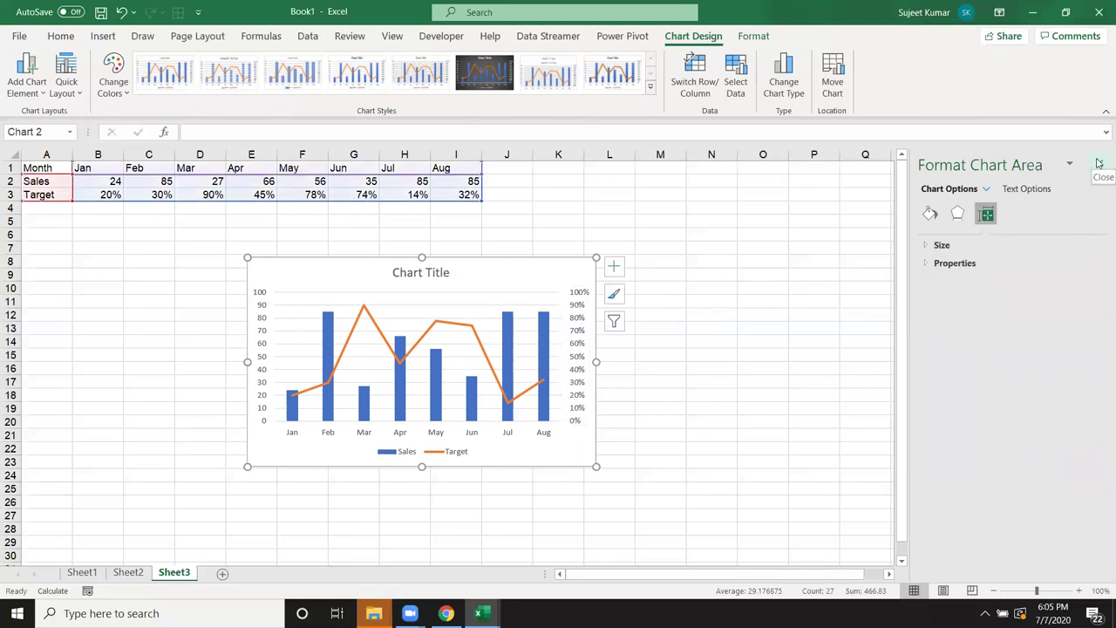
- Close the Format Axis pane, deselect the chart and add a new blank Sheet5
left_click(1100, 164)
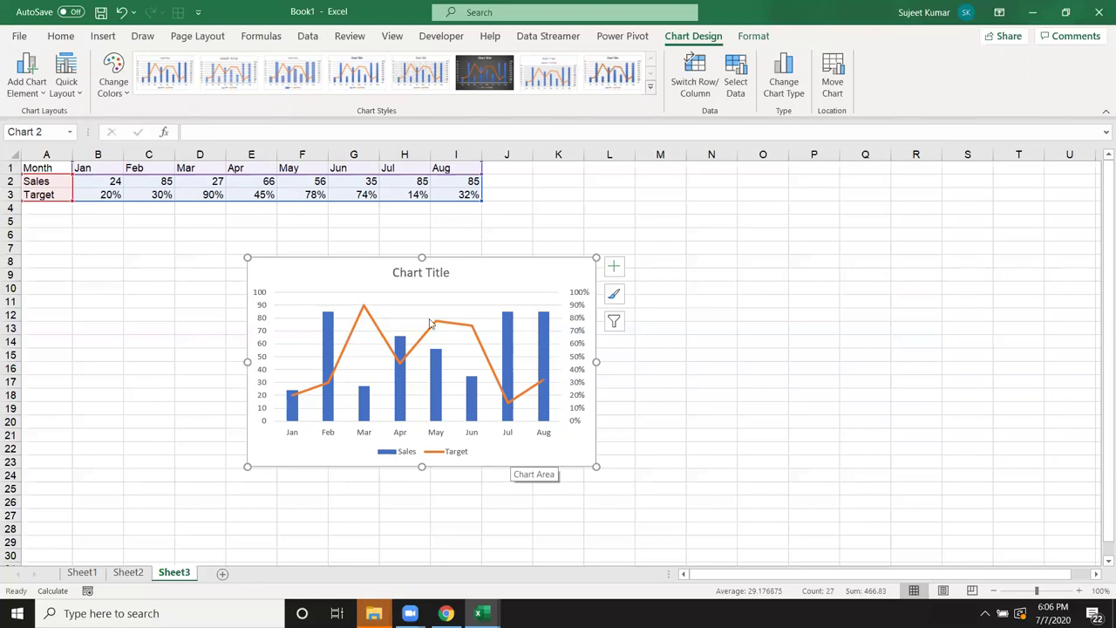
left_click(99, 274)
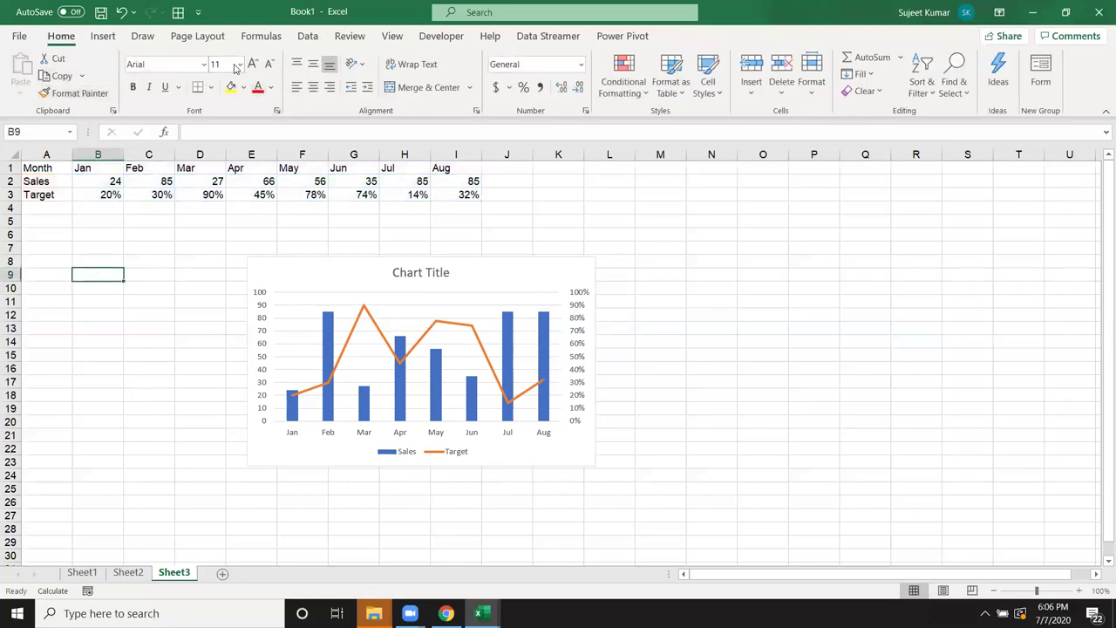
left_click(103, 36)
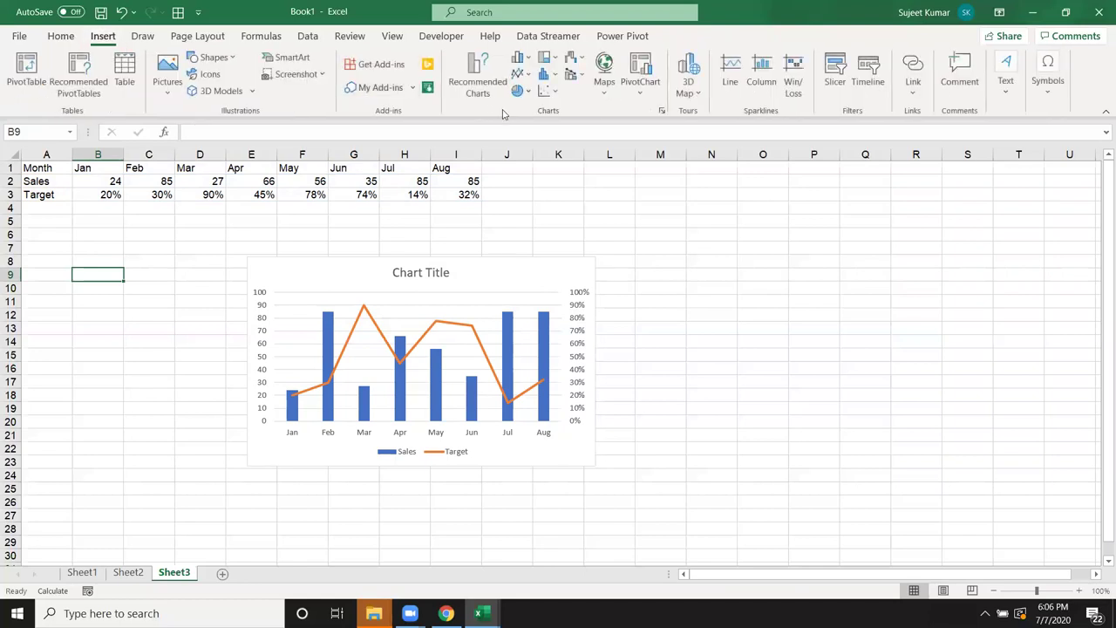
left_click(221, 573)
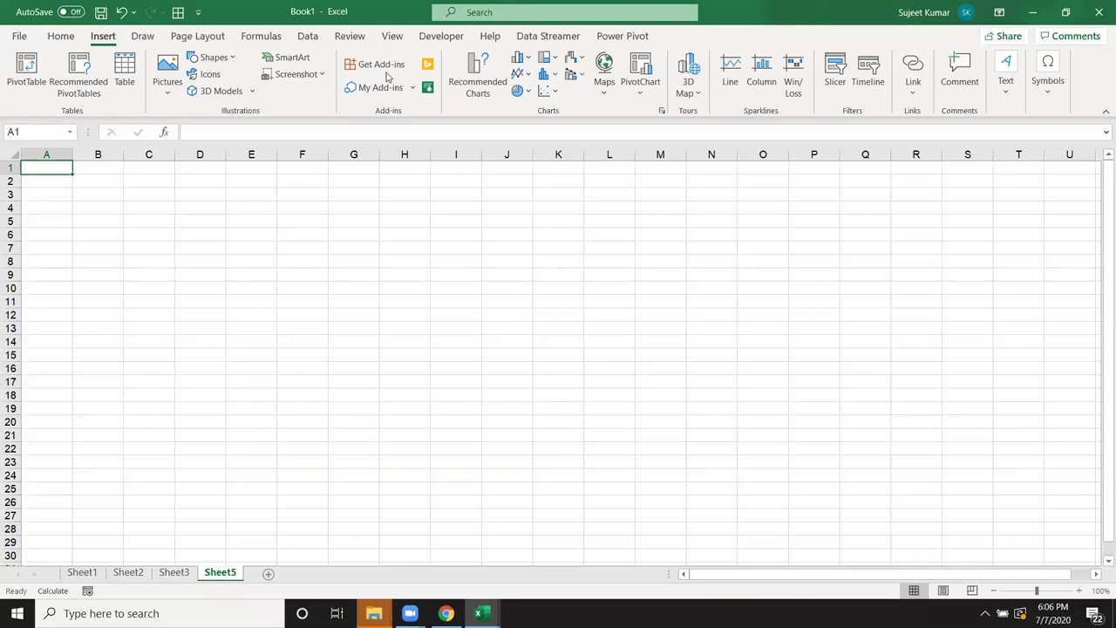
- Install the Stock Connector add-in from the Office Add-ins store, accepting the licence prompt
left_click(385, 67)
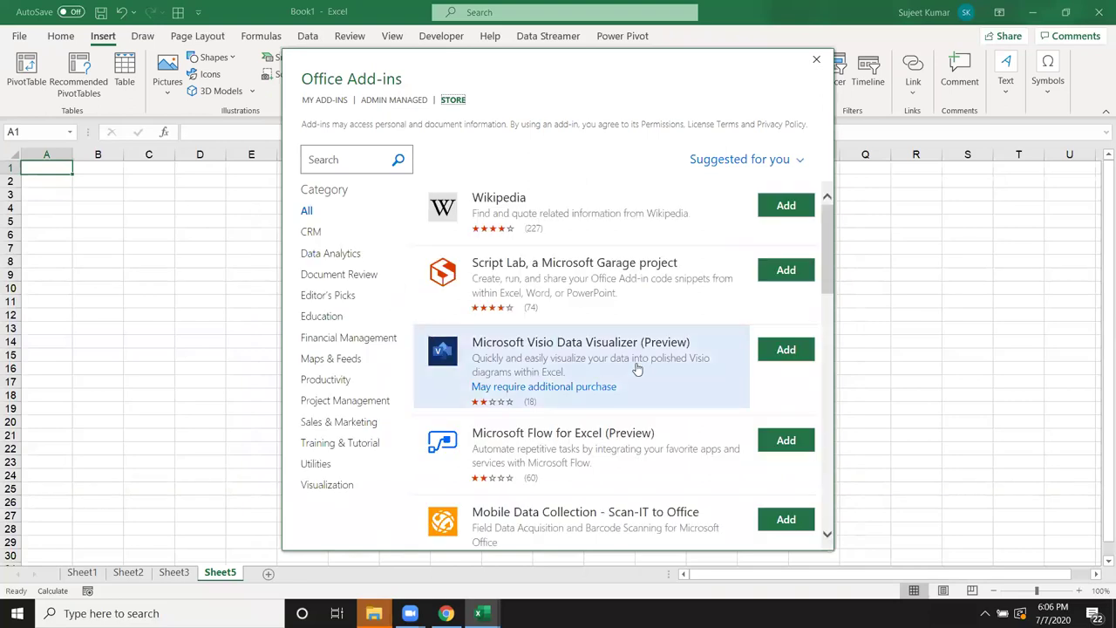
scroll(637, 380, "down", 3)
scroll(637, 380, "down", 3)
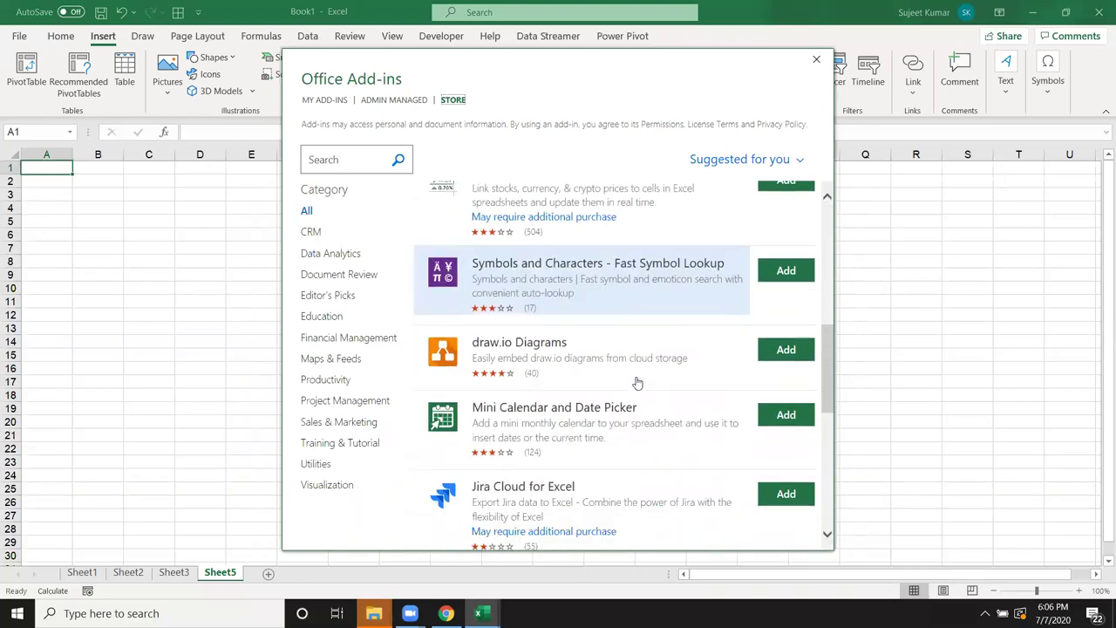
scroll(637, 383, "up", 2)
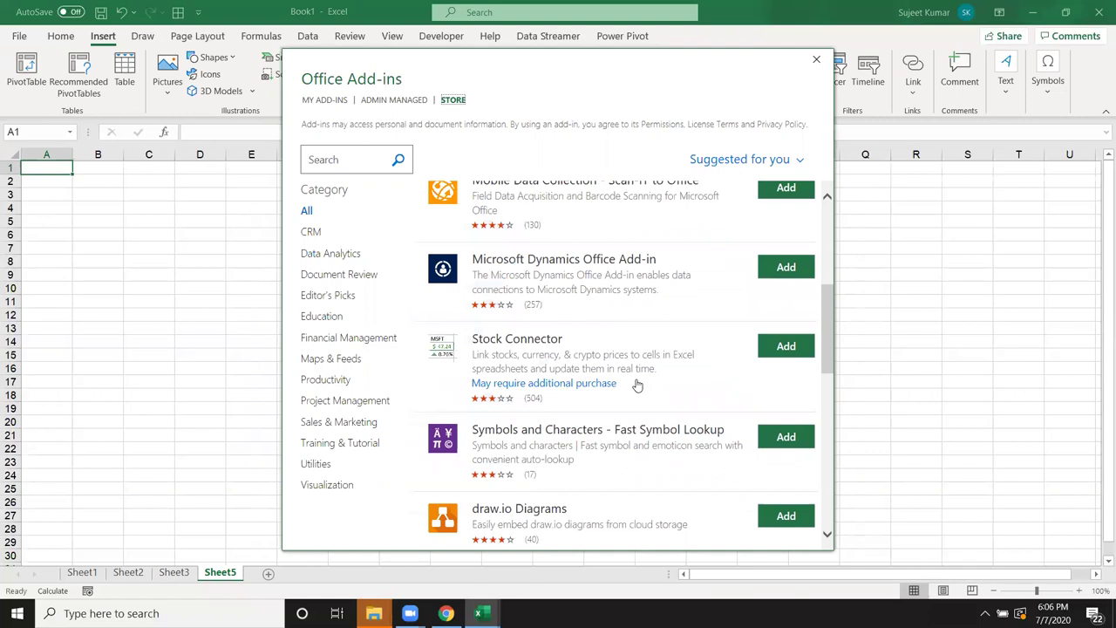
left_click(774, 347)
left_click(703, 424)
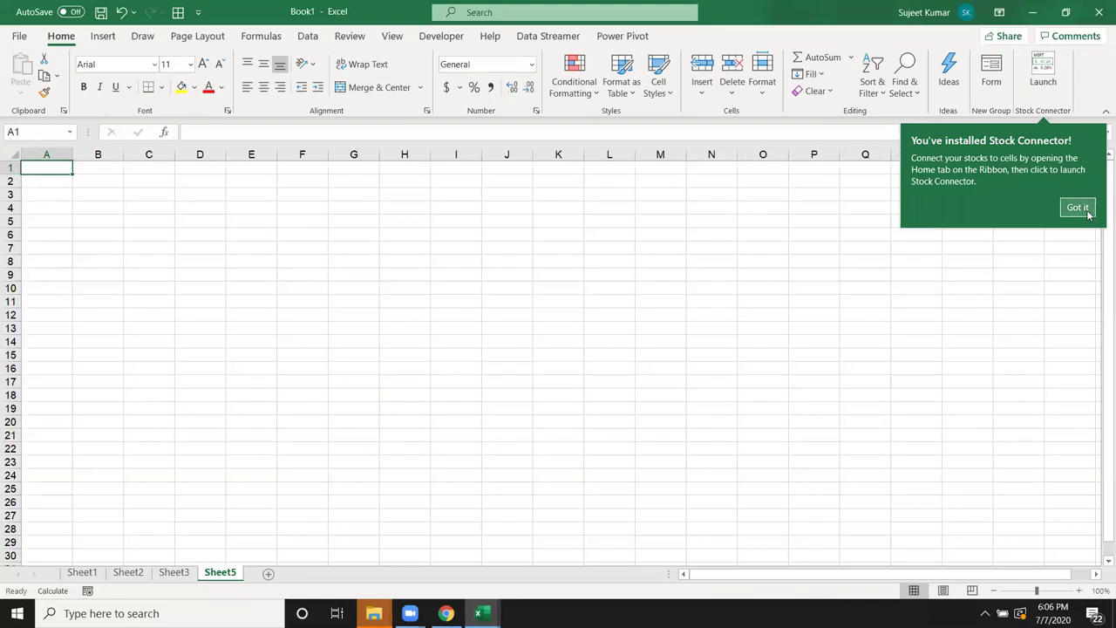
- Add the installed Stock Connector add-in to the workbook via My Add-ins > See All
left_click(1078, 208)
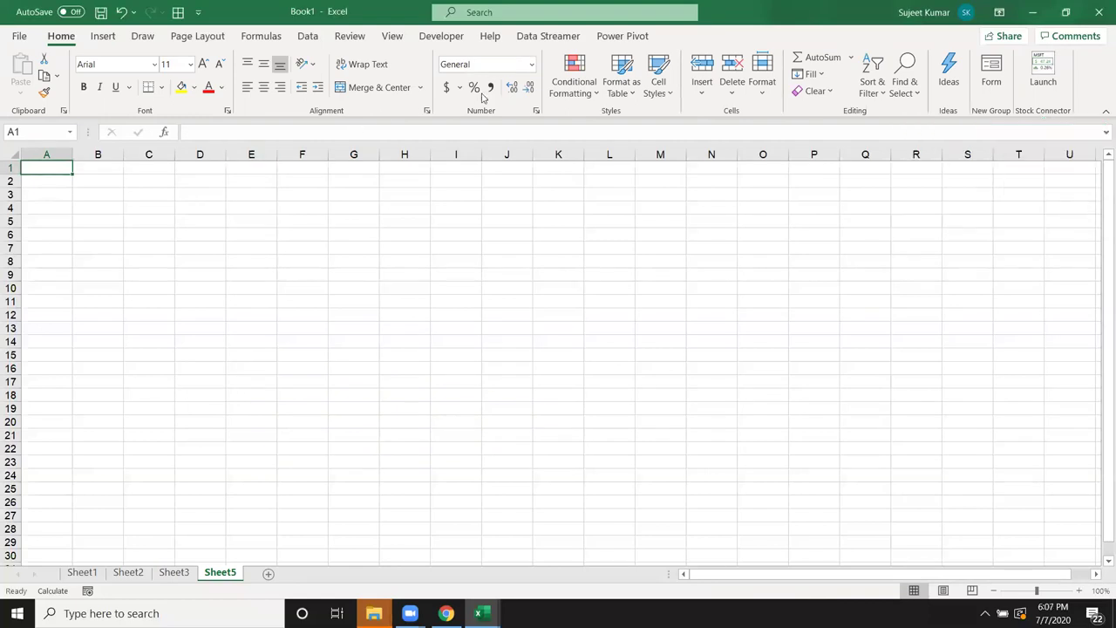
left_click(103, 35)
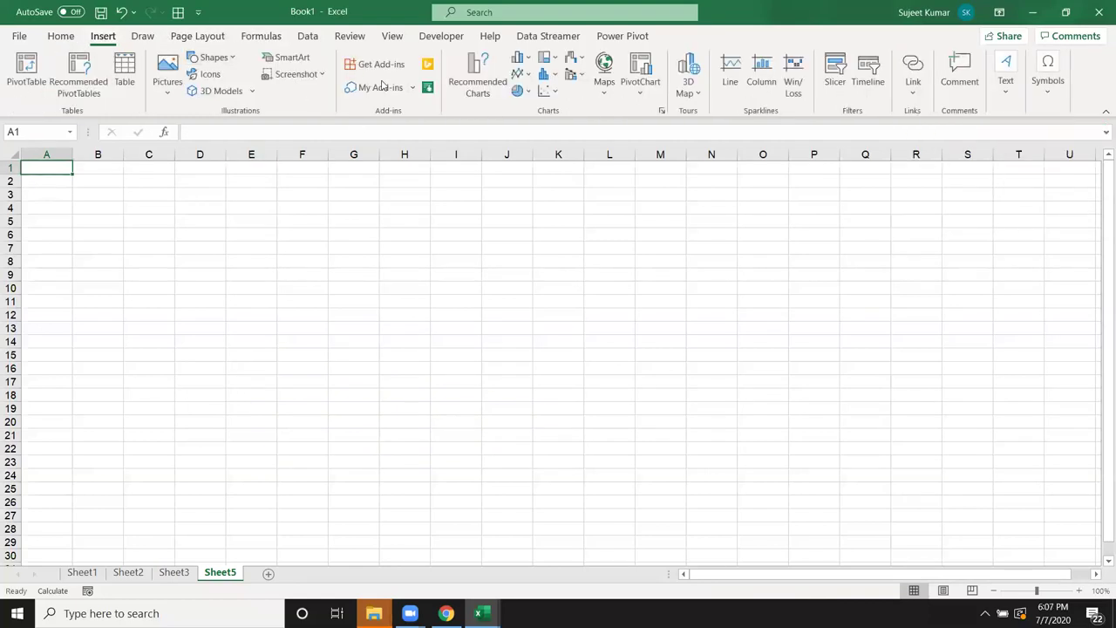
left_click(412, 87)
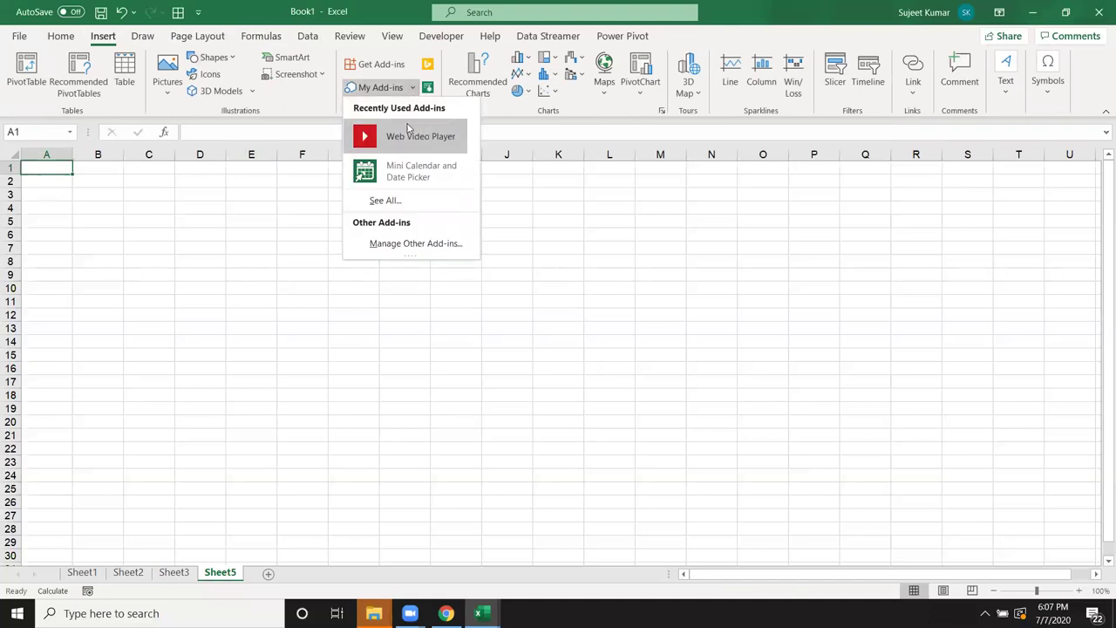
left_click(399, 201)
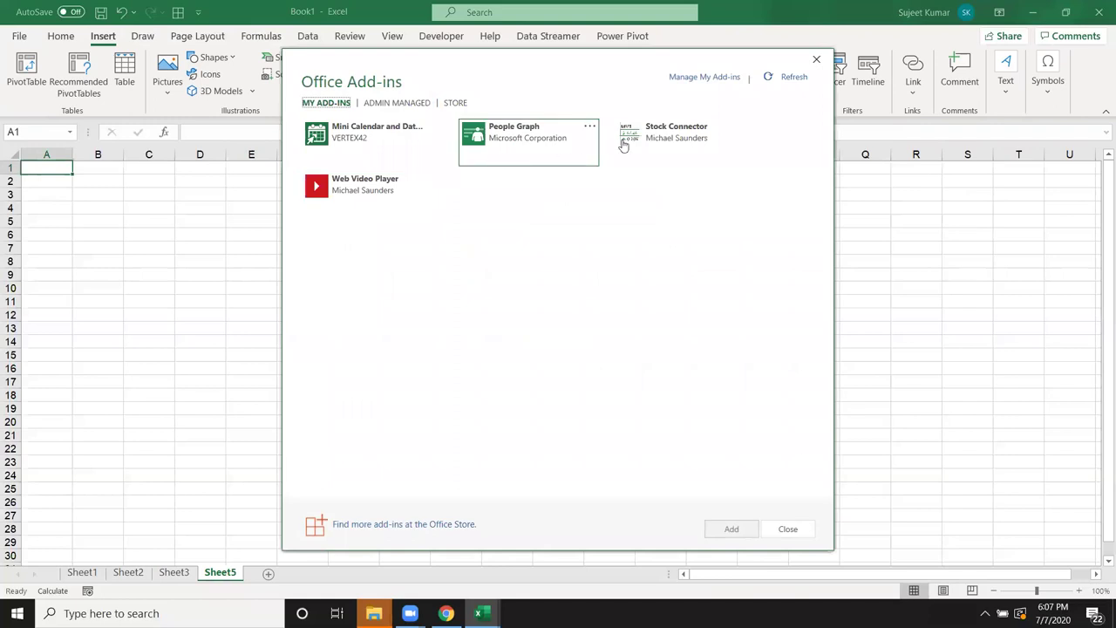
left_click(672, 137)
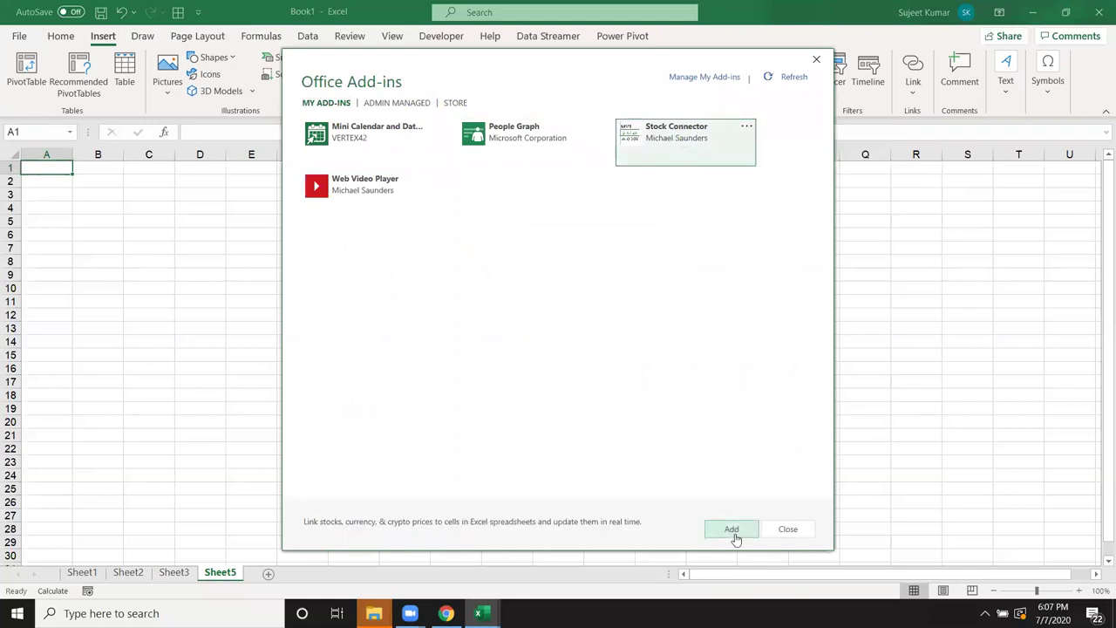
left_click(733, 533)
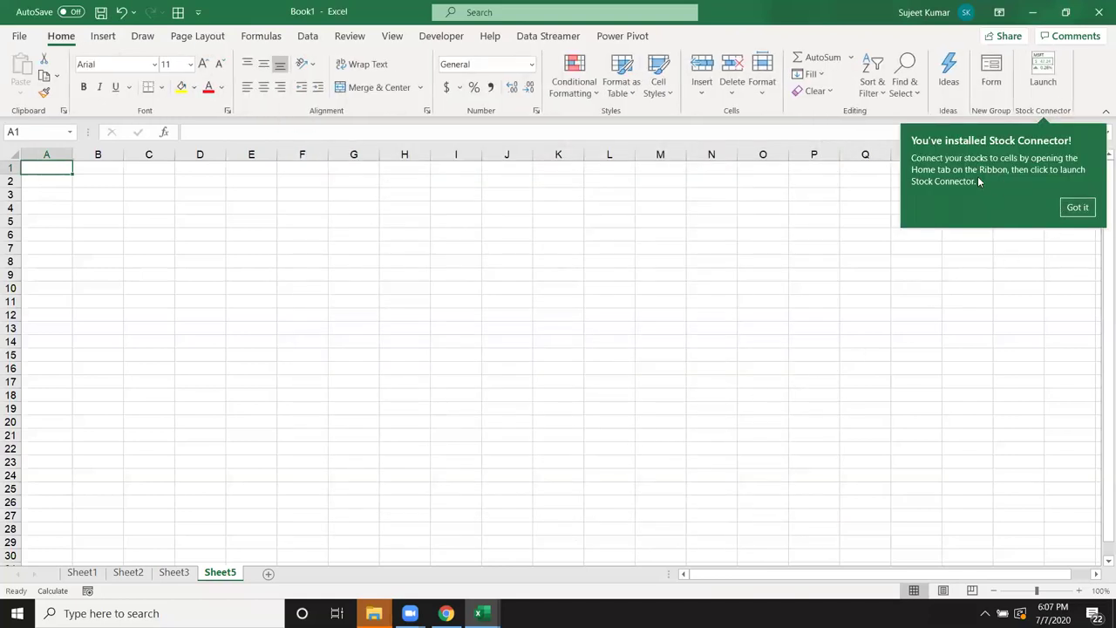
- Launch the Stock Connector pane and search for the symbol INR
left_click(1077, 208)
left_click(1043, 74)
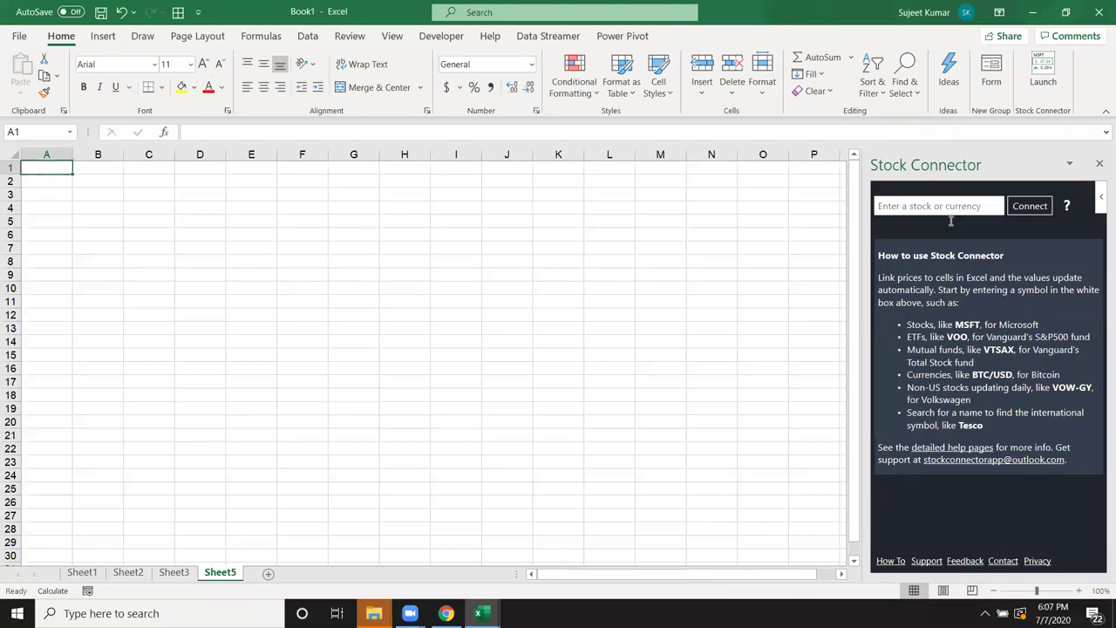
left_click(941, 209)
left_click(932, 220)
left_click(921, 206)
type("INR")
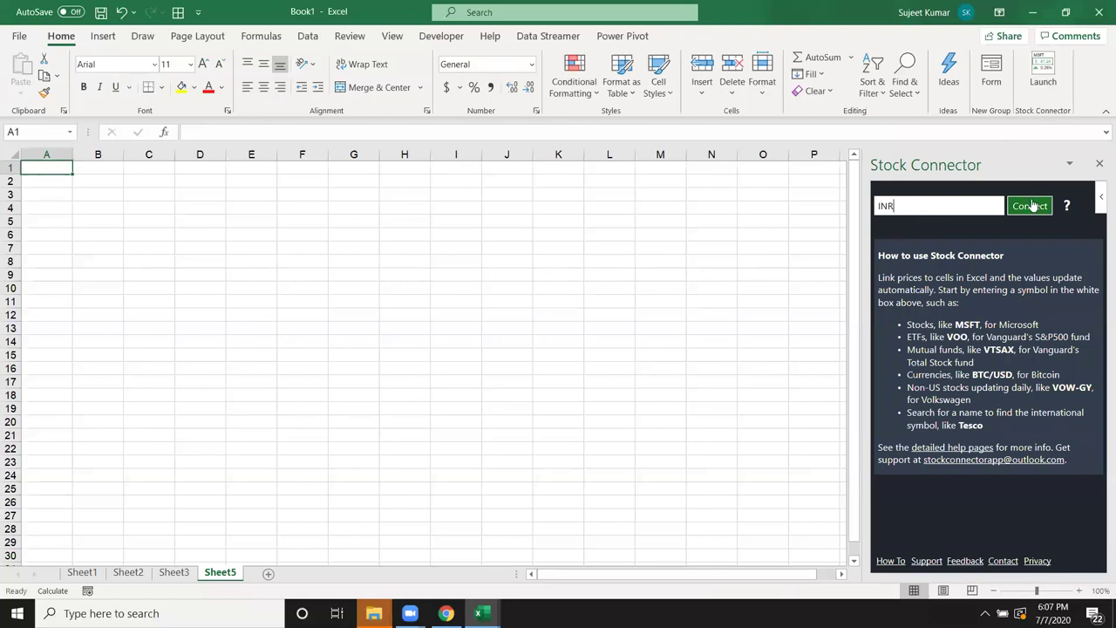
left_click(1030, 206)
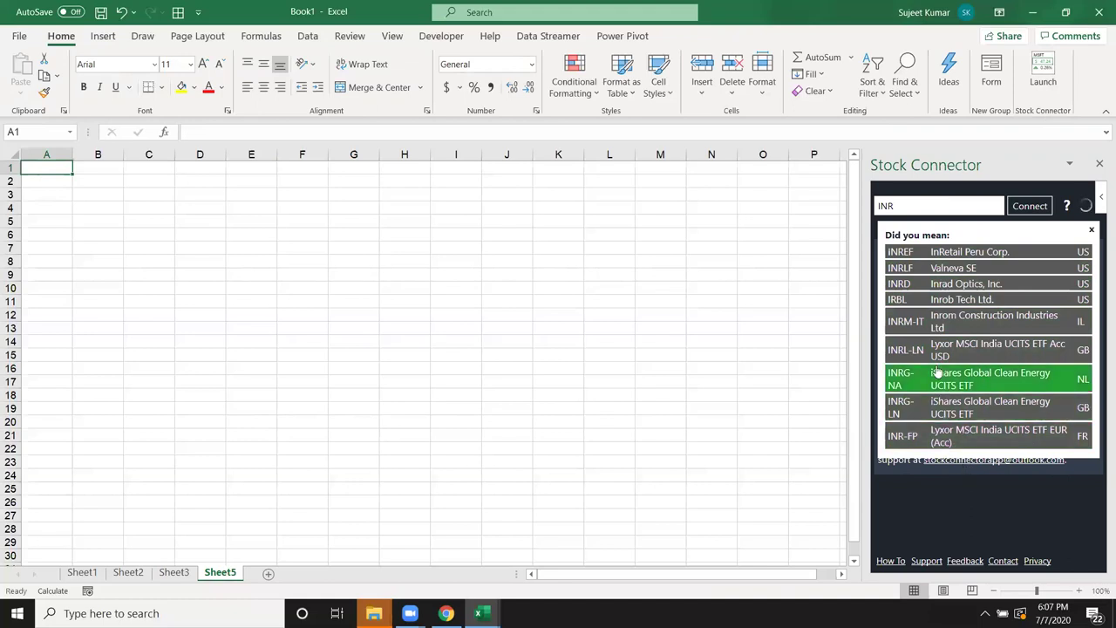
- Link SBI's live quote (8.6) into cell A1, cancelling an earlier wrong fund match
left_click_drag(907, 207, 851, 199)
type("sbi")
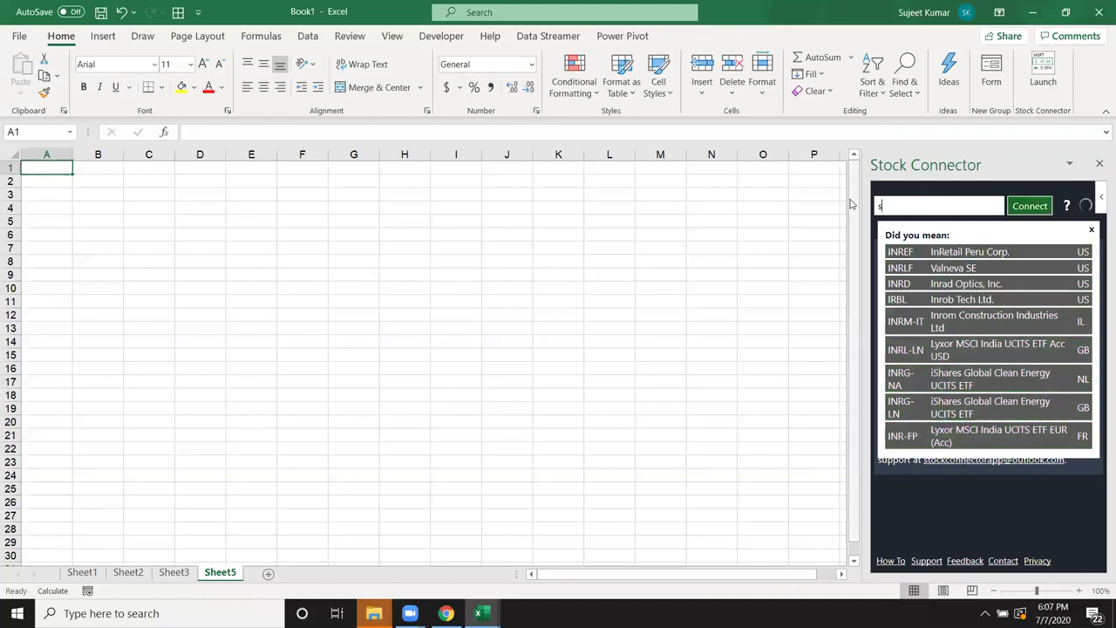
left_click(1045, 206)
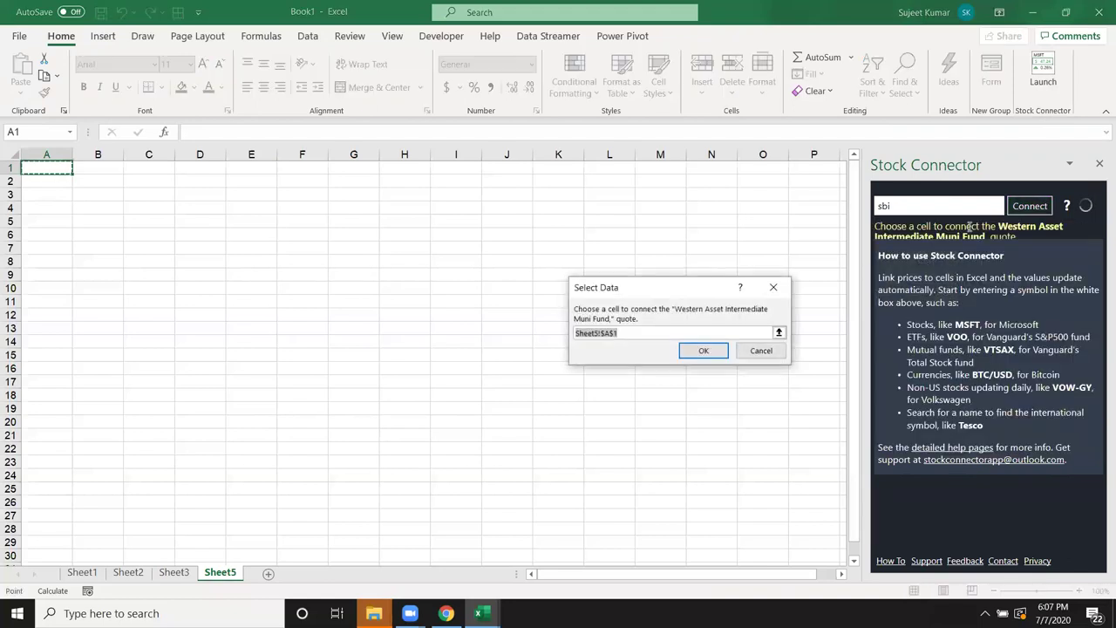
left_click(762, 351)
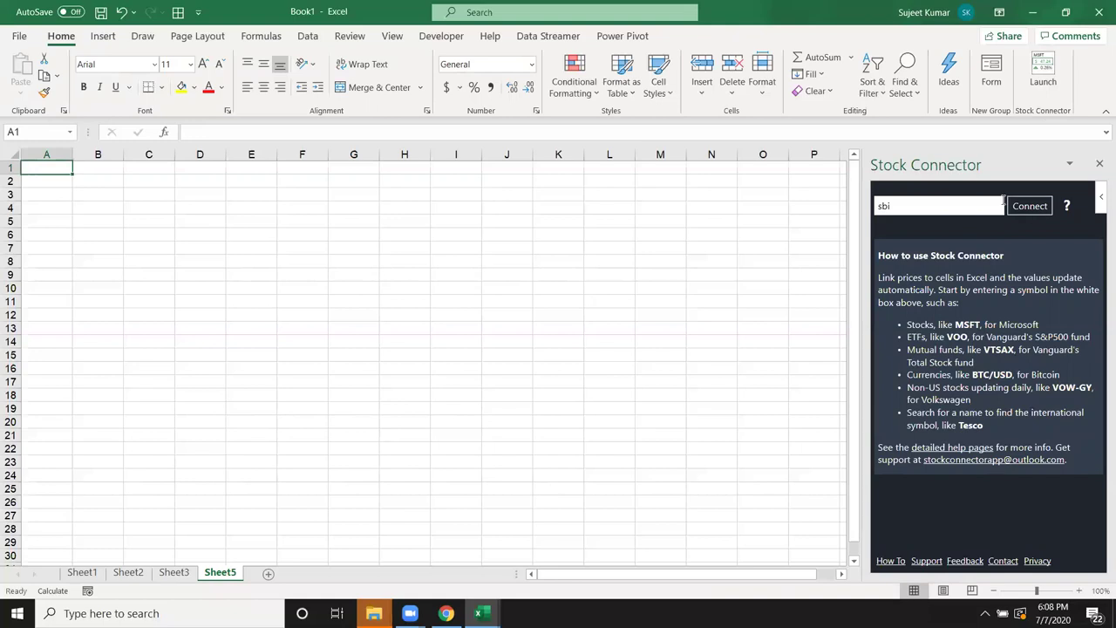
left_click_drag(926, 204, 760, 206)
type("SBI")
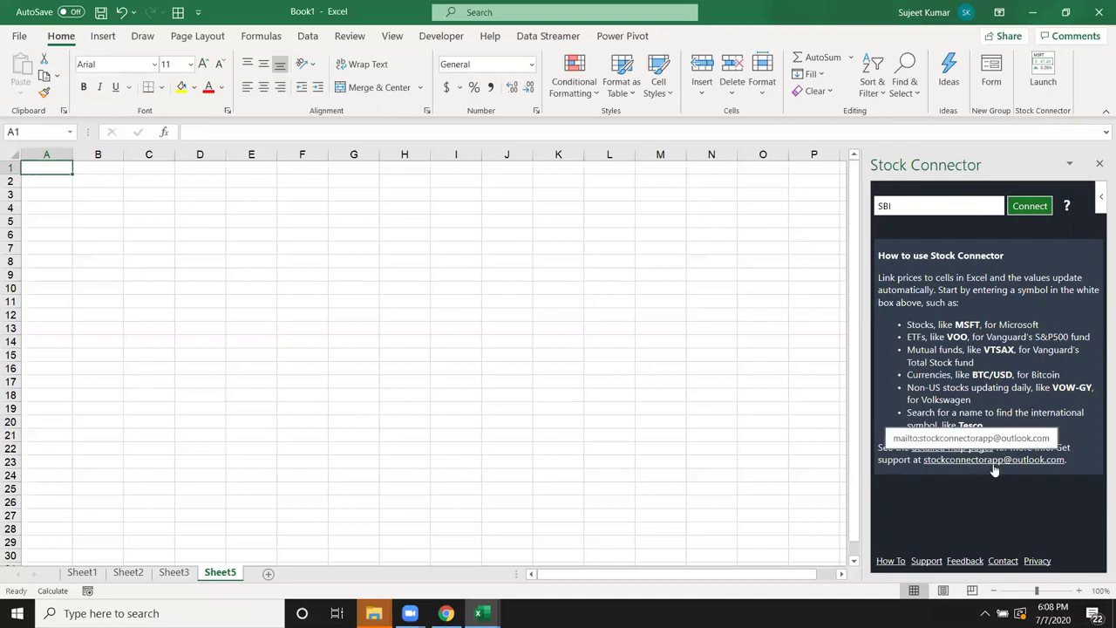
left_click(1039, 205)
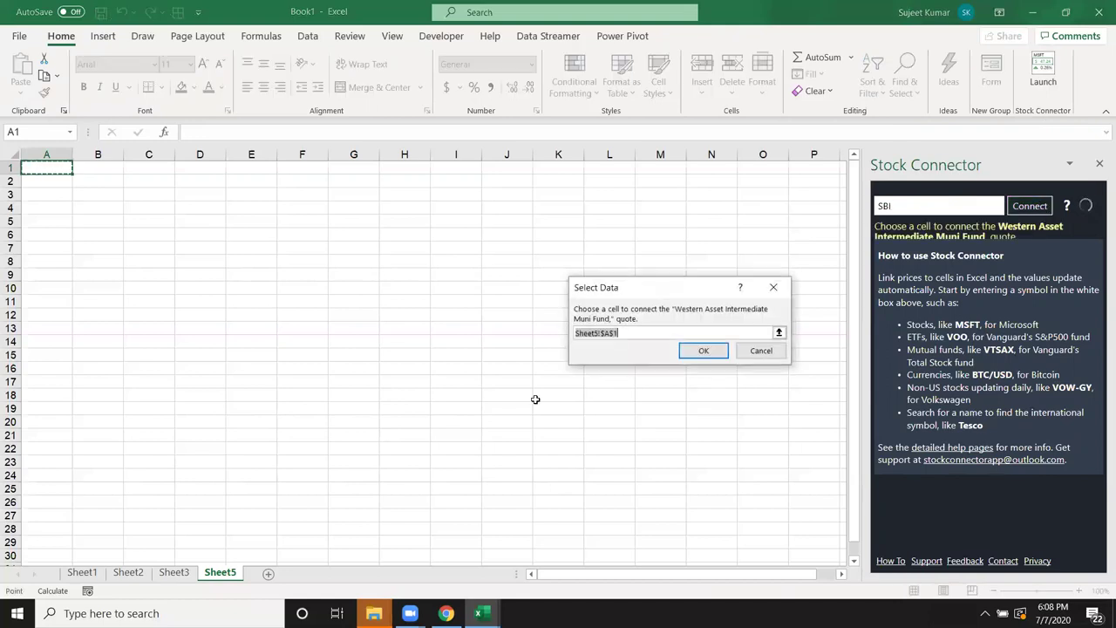
left_click(702, 350)
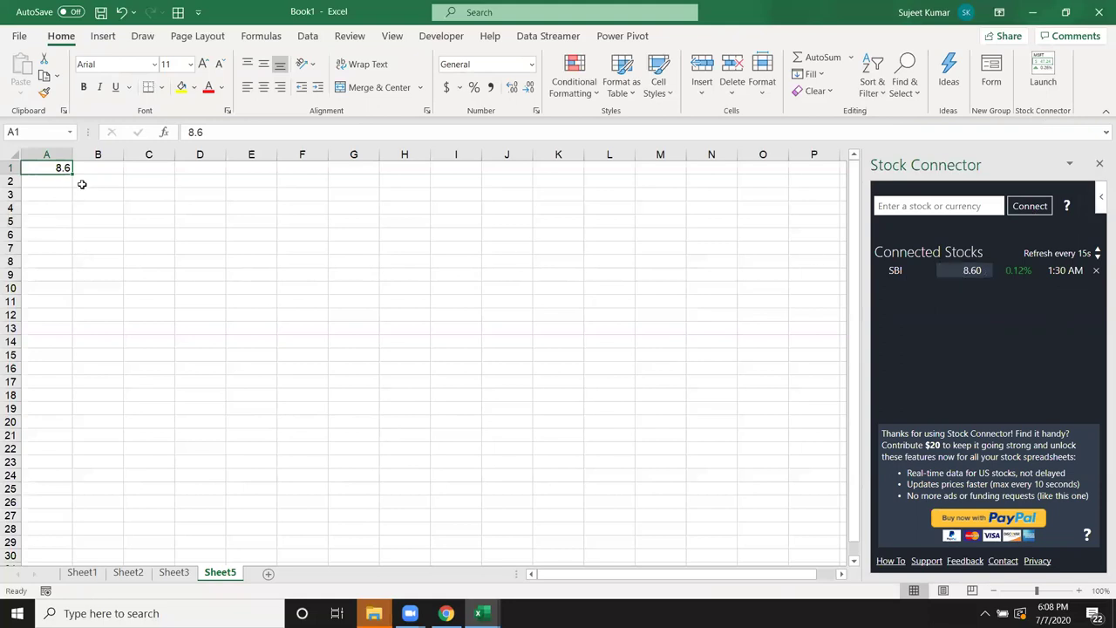
- Link SBI's change percentage (0.001164) into cell B1
left_click(1023, 272)
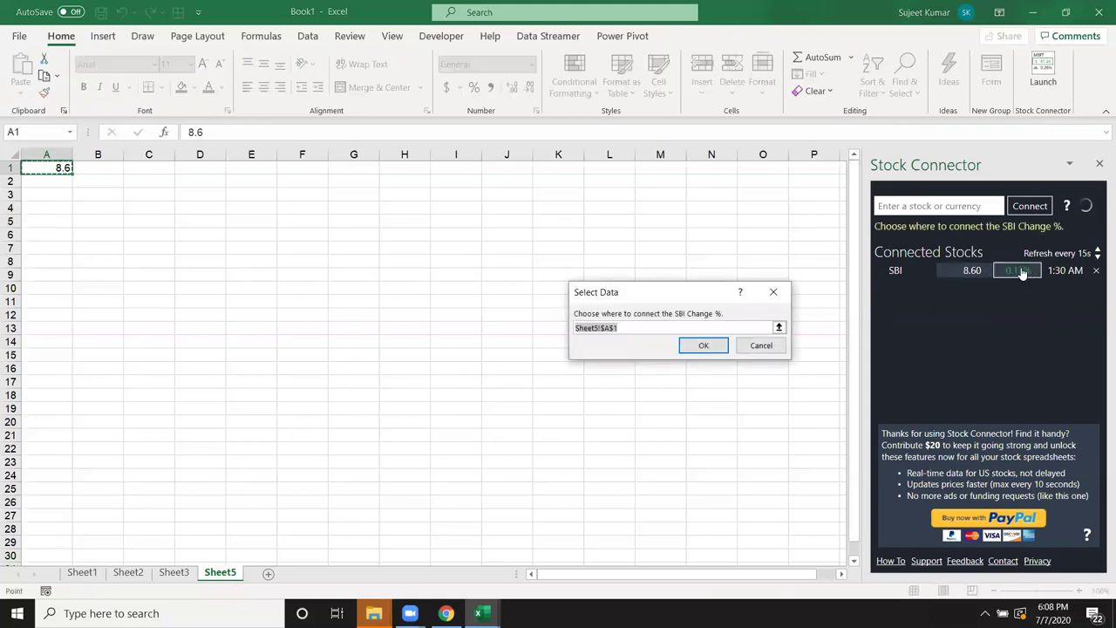
left_click(89, 168)
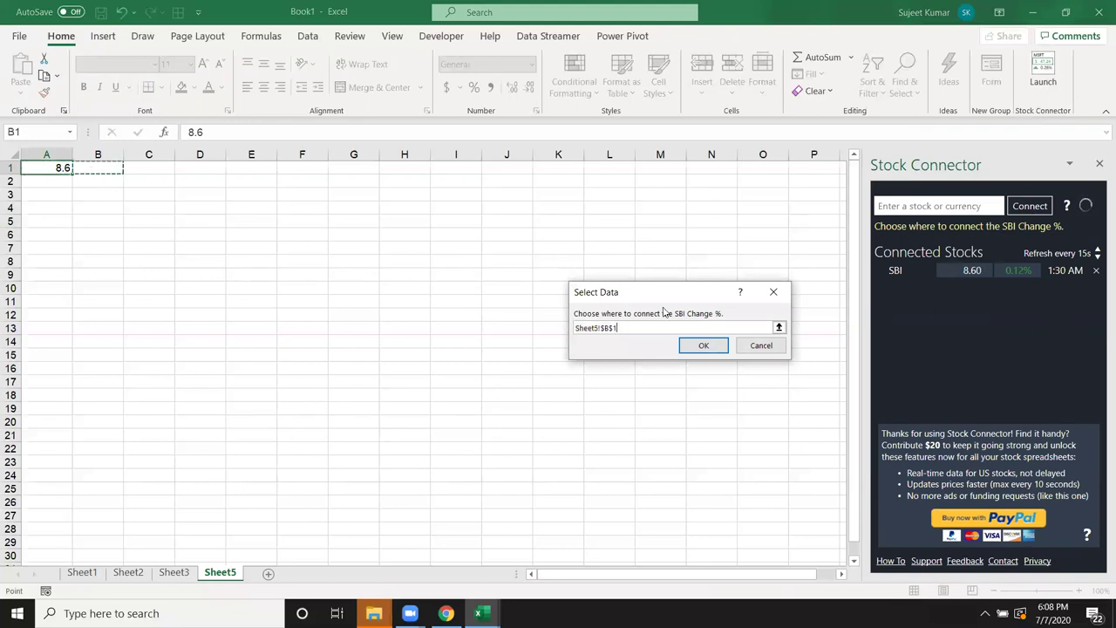
left_click(703, 345)
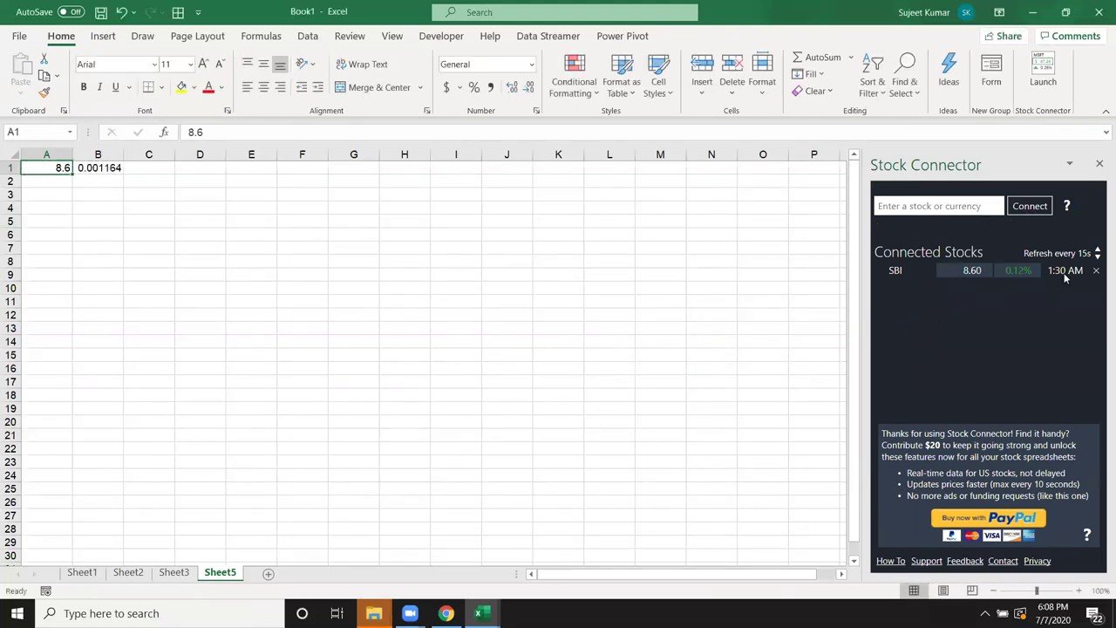
mouse_move(1065, 275)
- Check cell A1 and the SBI entry, then minimise Excel to the desktop with Win+D
left_click(133, 260)
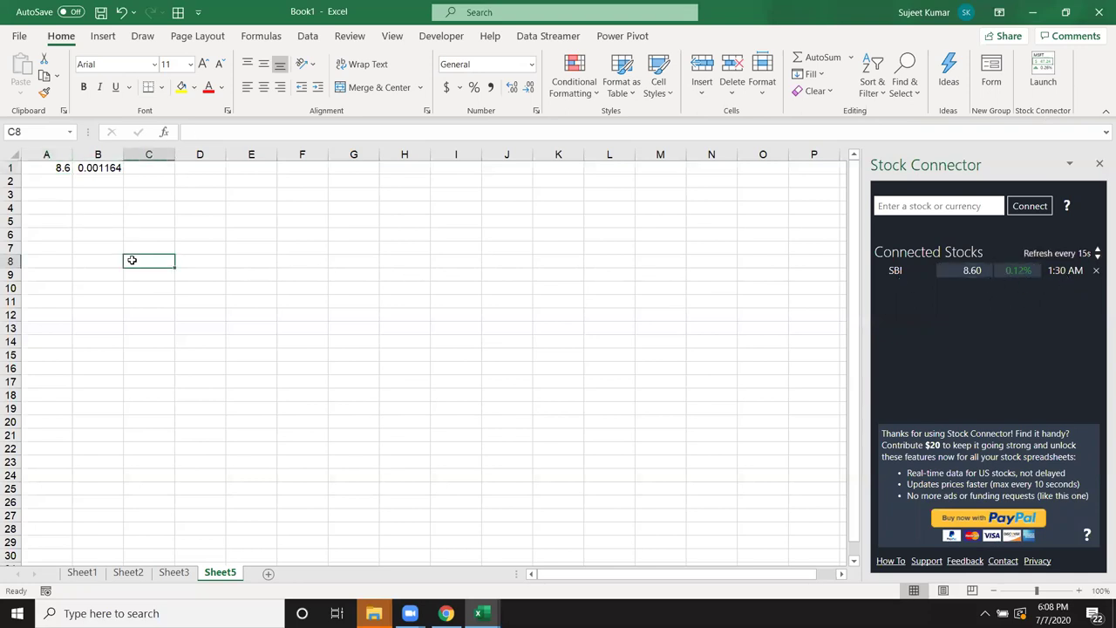
left_click(45, 168)
right_click(45, 168)
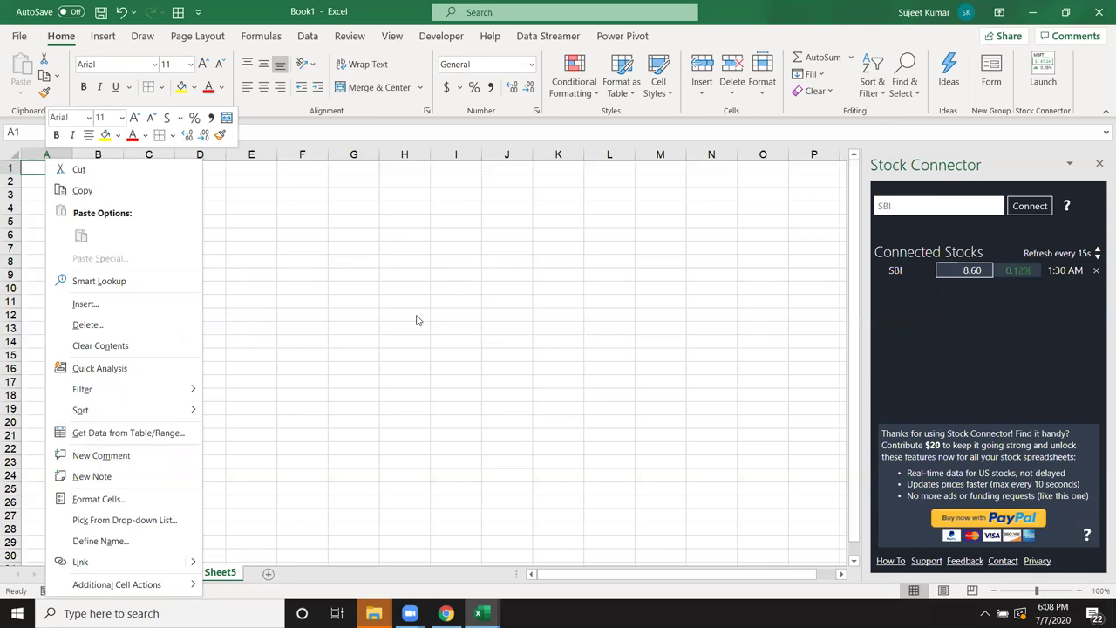
key("Escape")
double_click(902, 270)
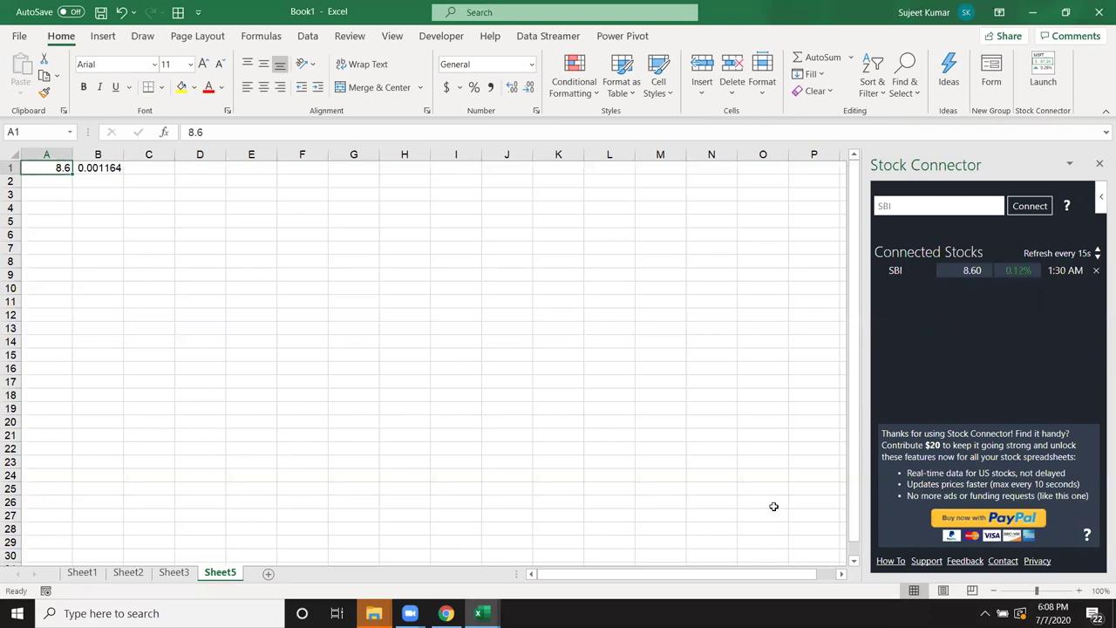
key("super+d")
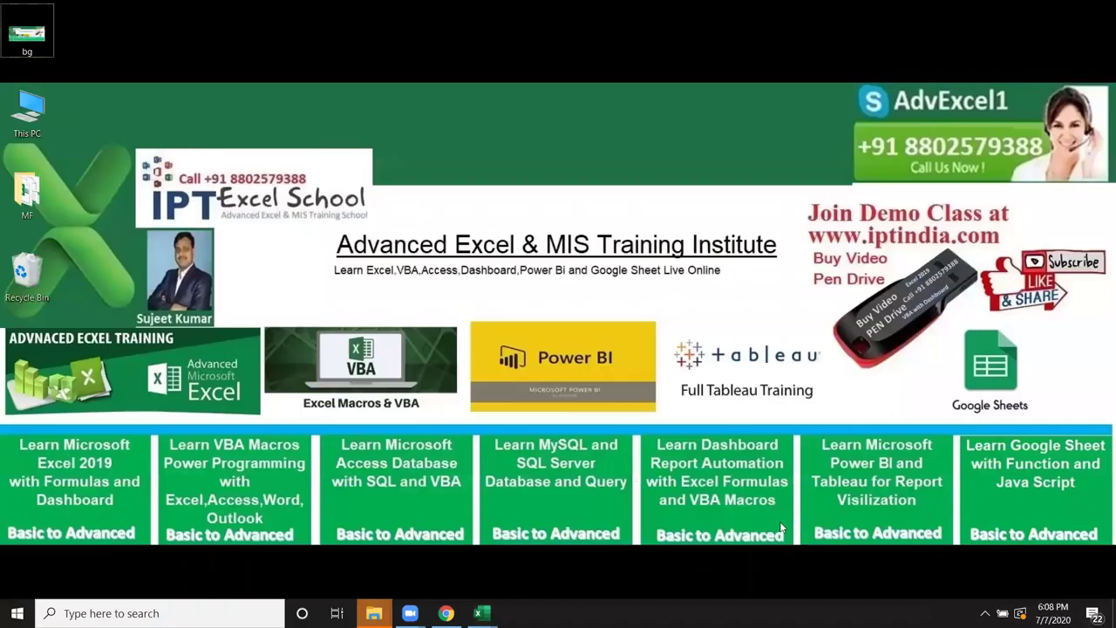